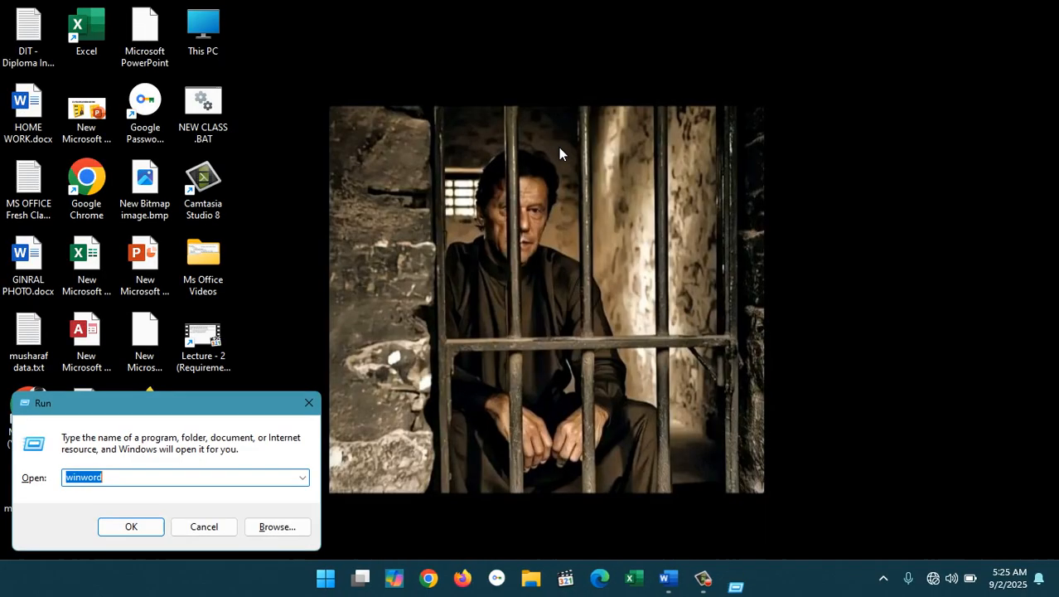
# - Launch Notepad through the Run dialog with the command notepad
pyautogui.write('notepad\\')
pyautogui.hotkey('ctrl', 'a')
pyautogui.press('BackSpace')
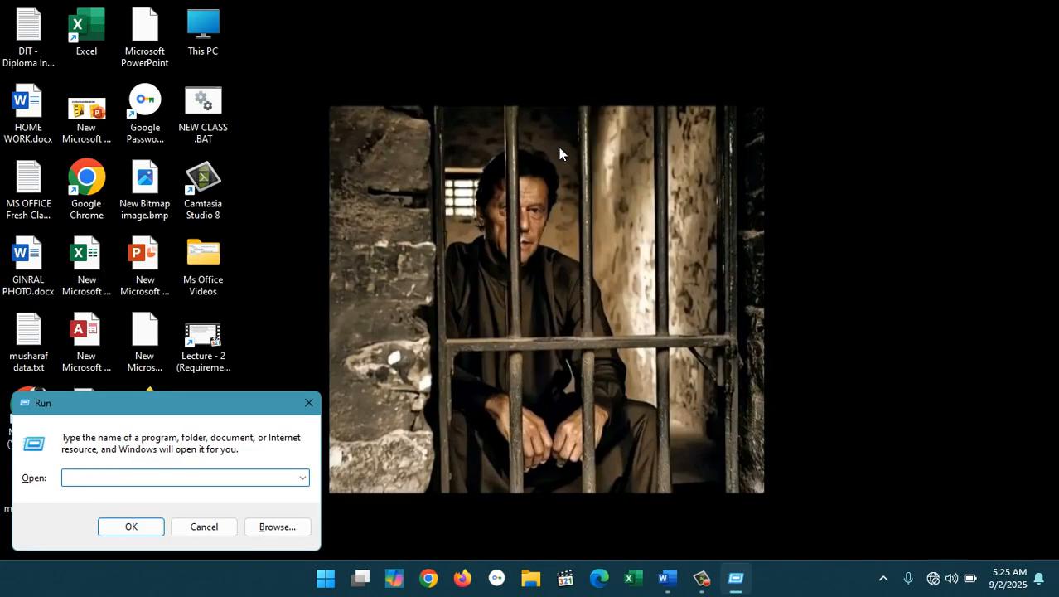
pyautogui.write('notepad')
pyautogui.press('Return')
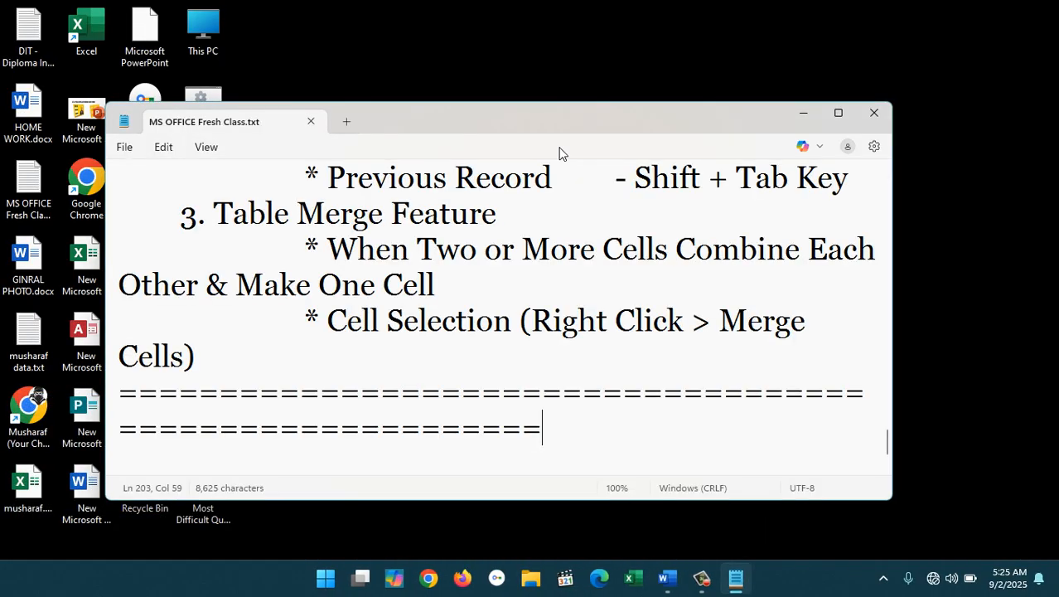
# - Add the indented heading "** Use of Tables - Practical **" on a new line below the Cell Selection note
pyautogui.hotkey('ctrl', '-')
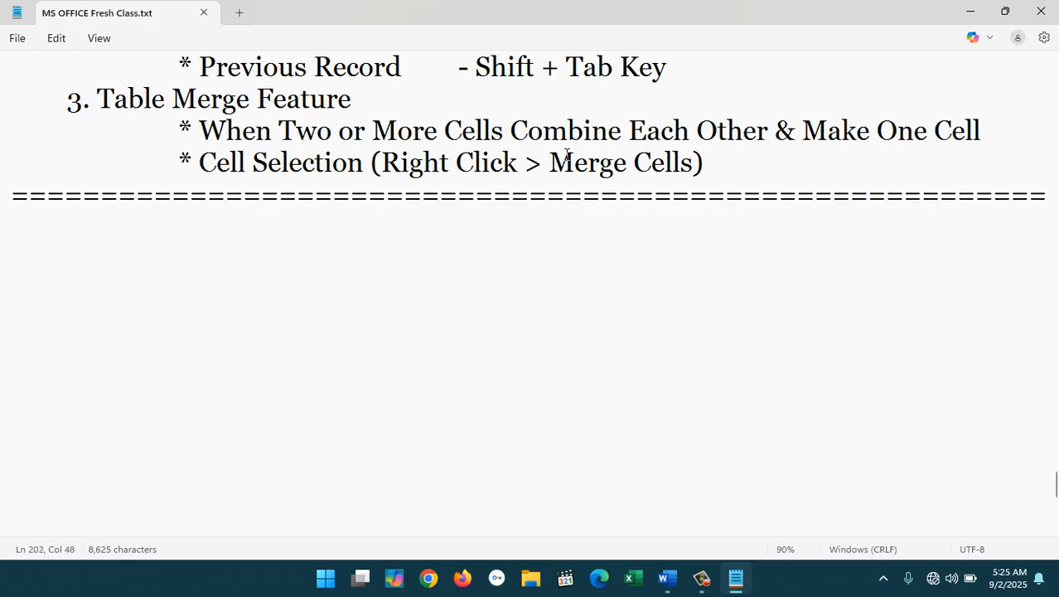
pyautogui.press('Up')
pyautogui.press('Up')
pyautogui.press('Up')
pyautogui.press('Up')
pyautogui.press('Up')
pyautogui.press('Up')
pyautogui.press('Up')
pyautogui.press('Up')
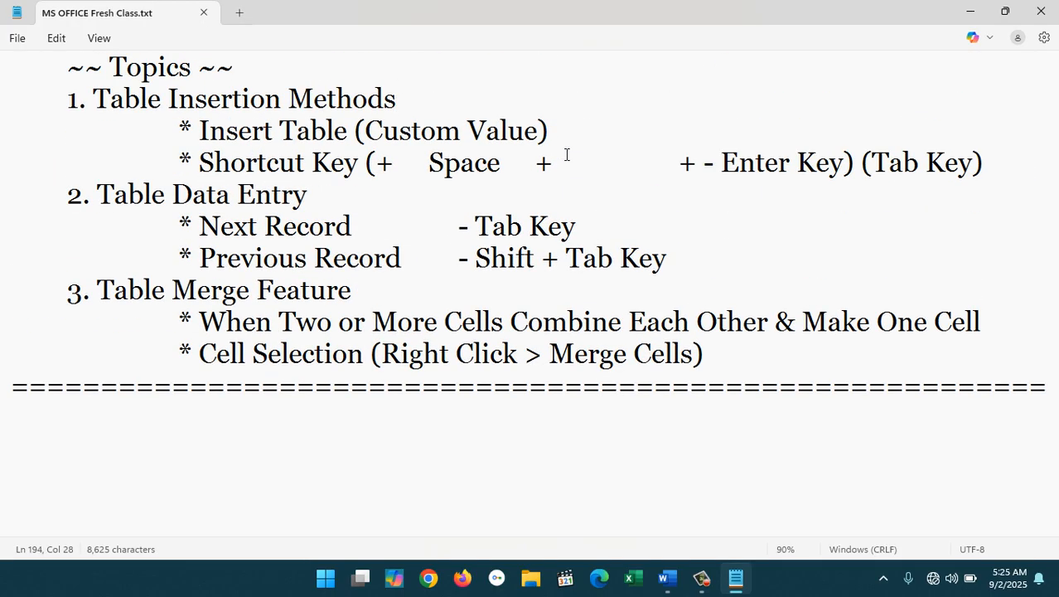
pyautogui.click(775, 362)
pyautogui.press('Return')
pyautogui.press('Tab')
pyautogui.press('Tab')
pyautogui.press('Tab')
pyautogui.press('Tab')
pyautogui.press('Tab')
pyautogui.press('Tab')
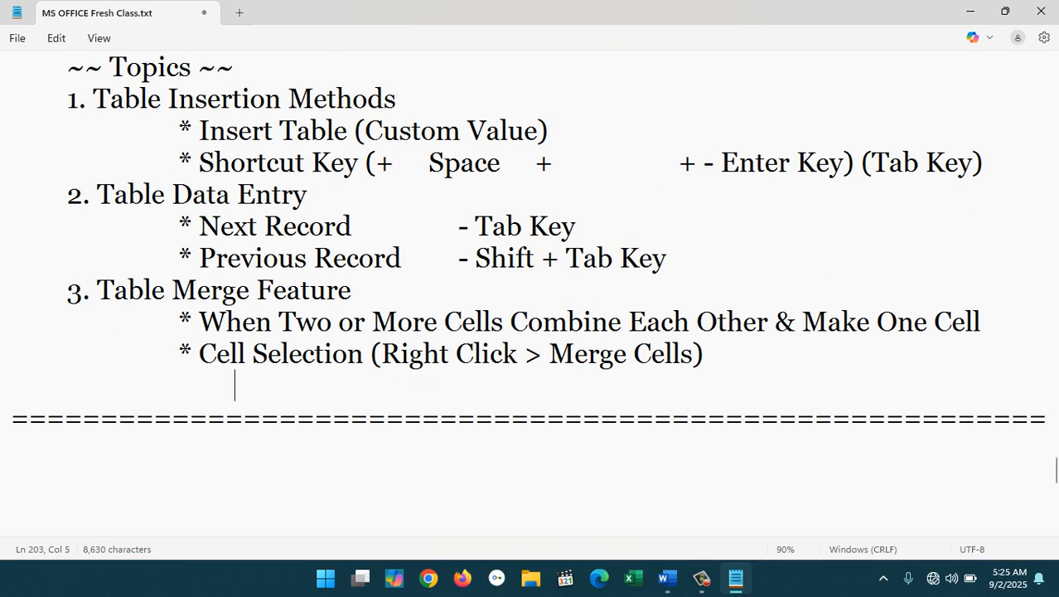
pyautogui.write('**')
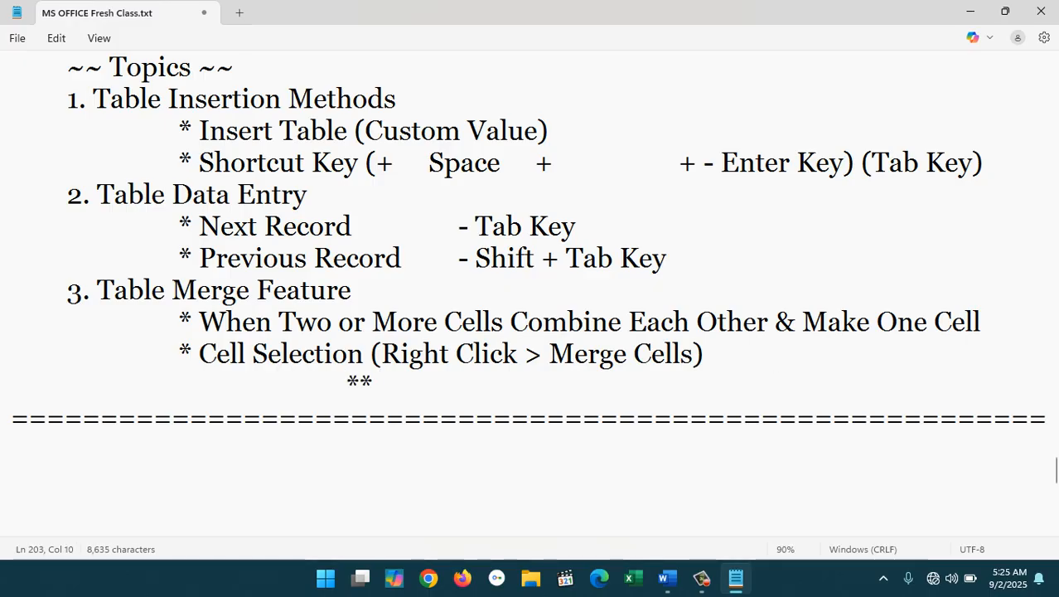
pyautogui.write(' Use of Tables -')
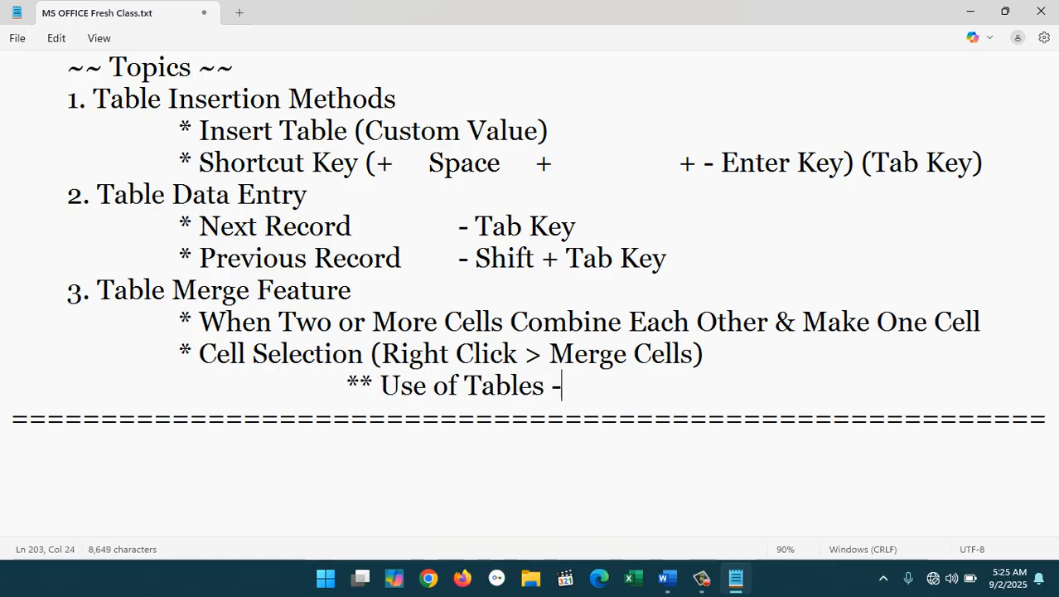
pyautogui.write(' Practical')
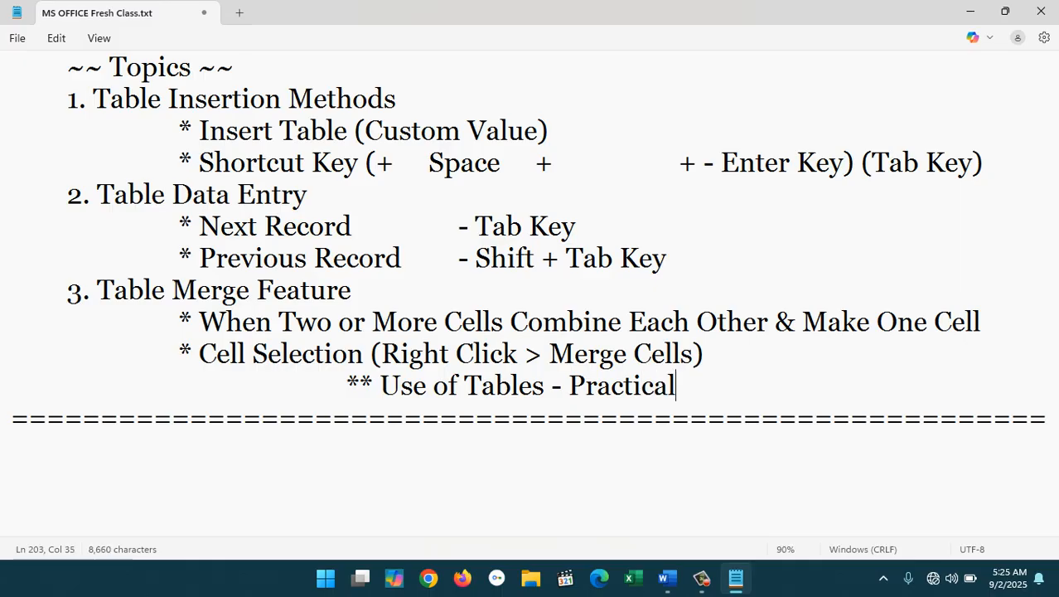
pyautogui.write(' **')
# - Add the indented line "1. How to make a Notebook Pattern Design in MS WORD?" under the Use of Tables heading
pyautogui.press('Return')
pyautogui.press('Tab')
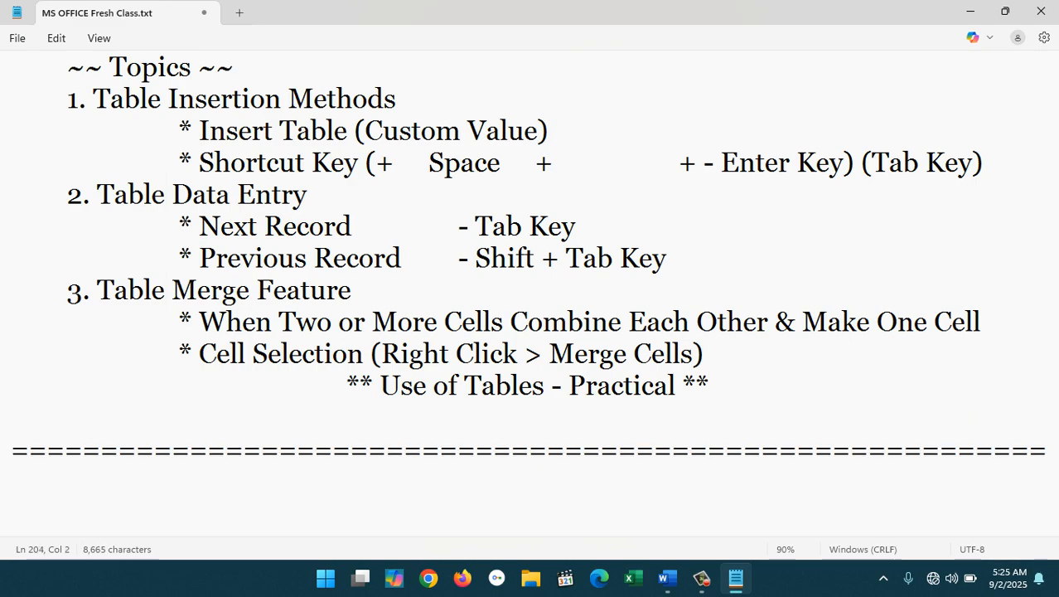
pyautogui.write('1. How to make a NOtep')
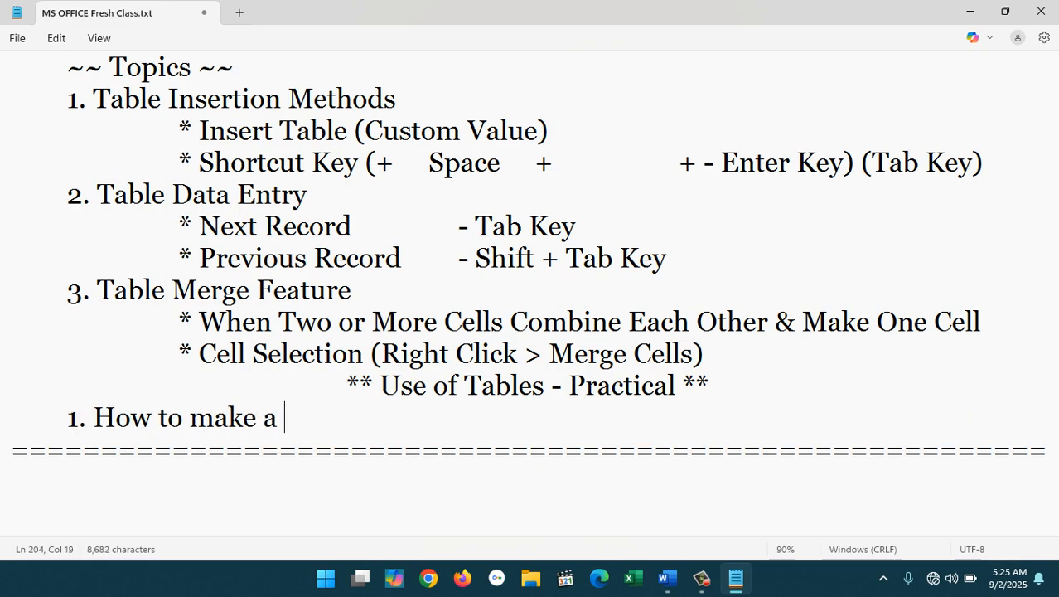
pyautogui.press('BackSpace')
pyautogui.press('BackSpace')
pyautogui.press('BackSpace')
pyautogui.press('BackSpace')
pyautogui.write('oteb')
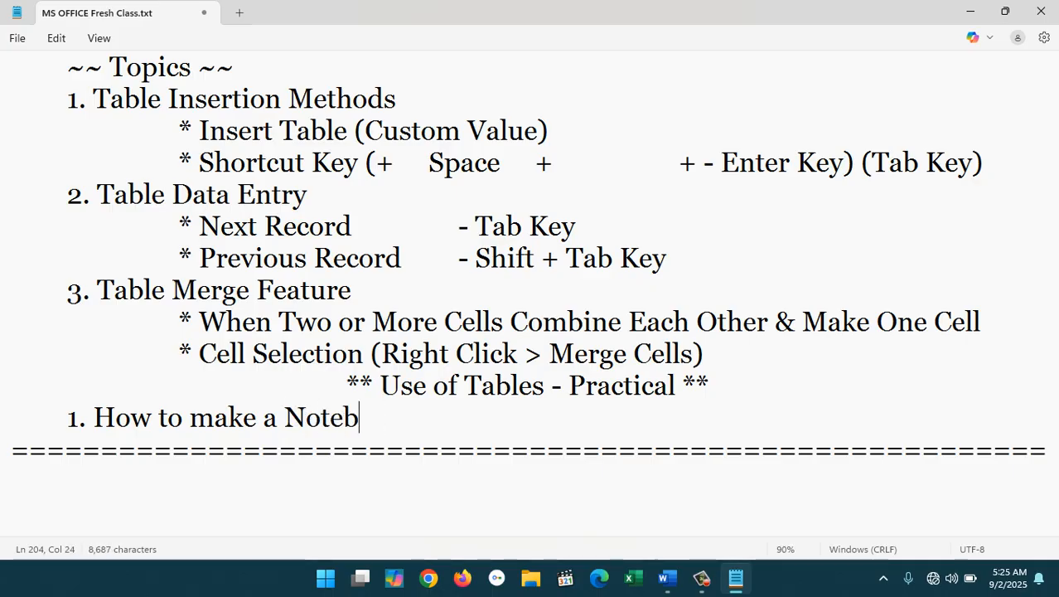
pyautogui.write('ook Pattern Design in Ms W')
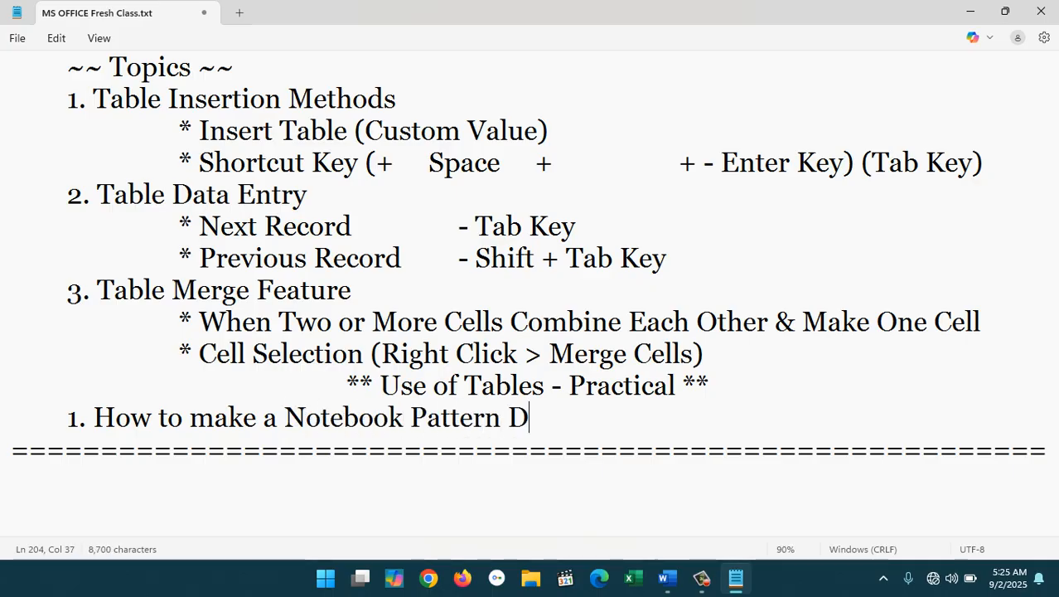
pyautogui.press('BackSpace')
pyautogui.press('BackSpace')
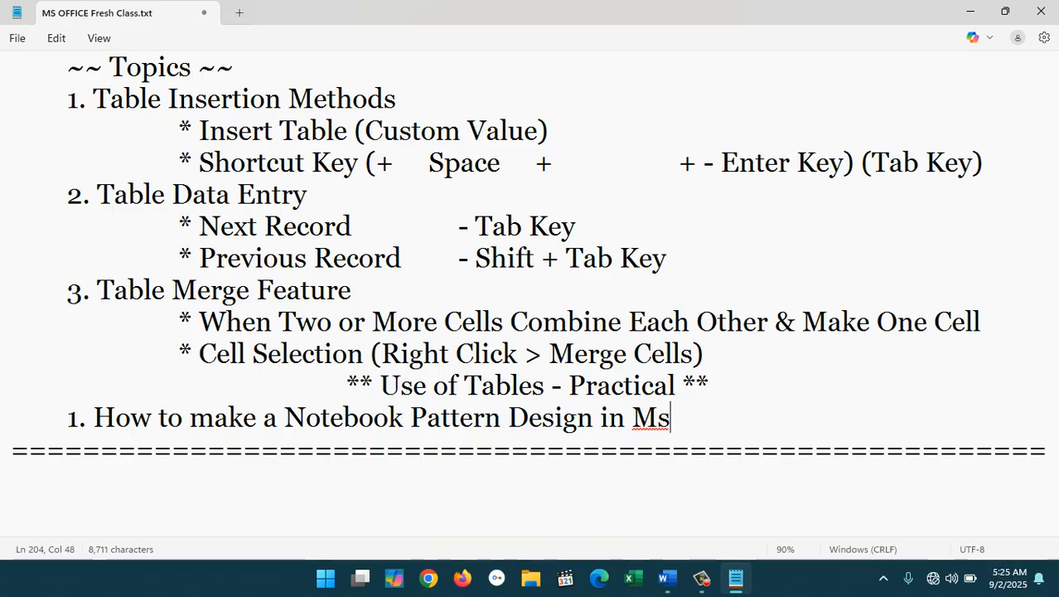
pyautogui.write('S WORD?')
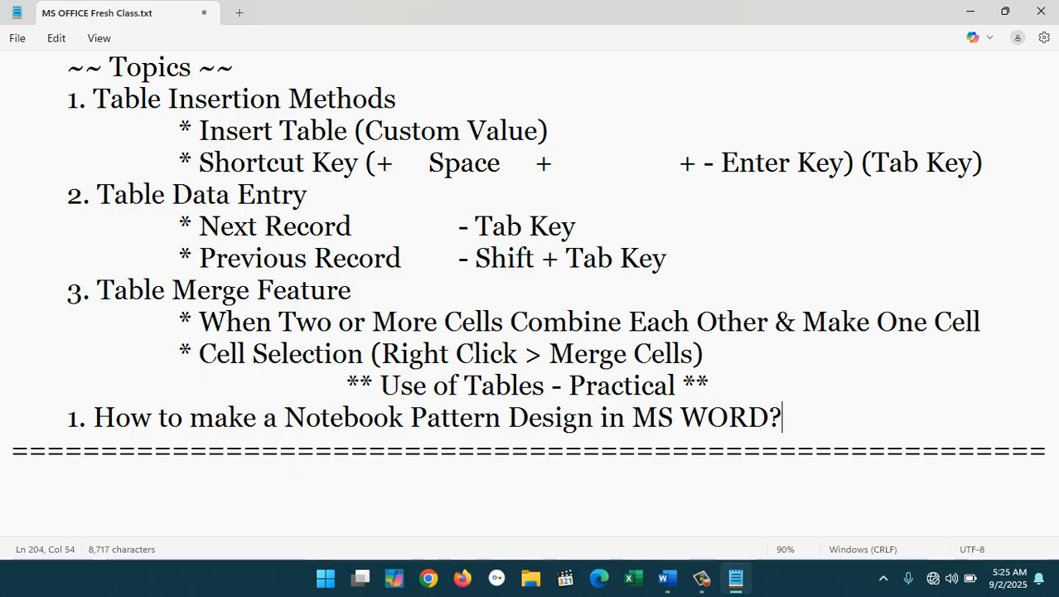
# - Add an indented line with "* 2-Line Copy" and "* 4-Line Copy" side by side under the notebook question, and save the file
pyautogui.press('Return')
pyautogui.press('Tab')
pyautogui.press('Tab')
pyautogui.press('BackSpace')
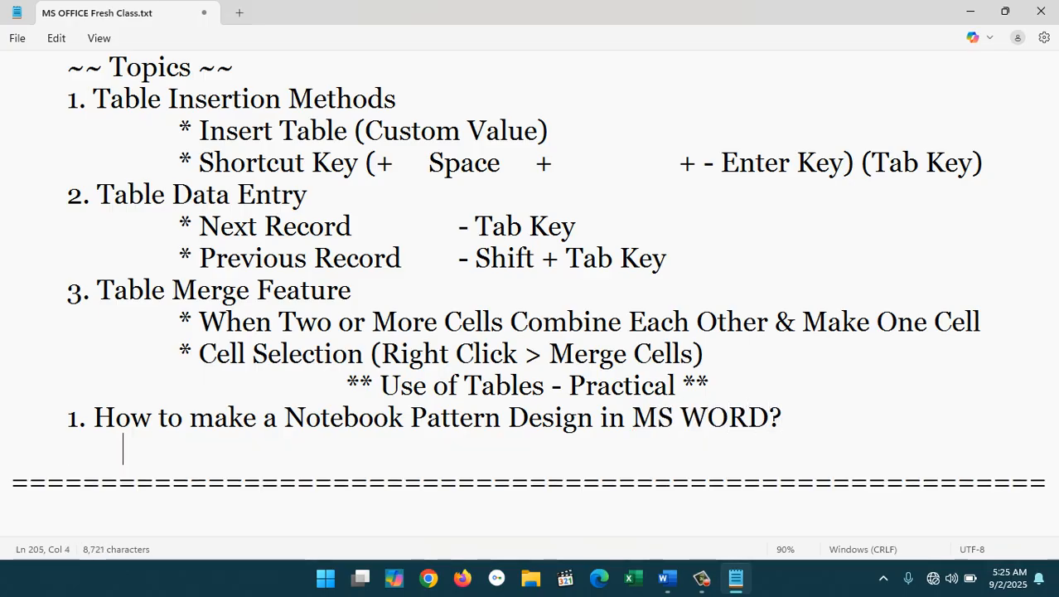
pyautogui.write('* 2 C')
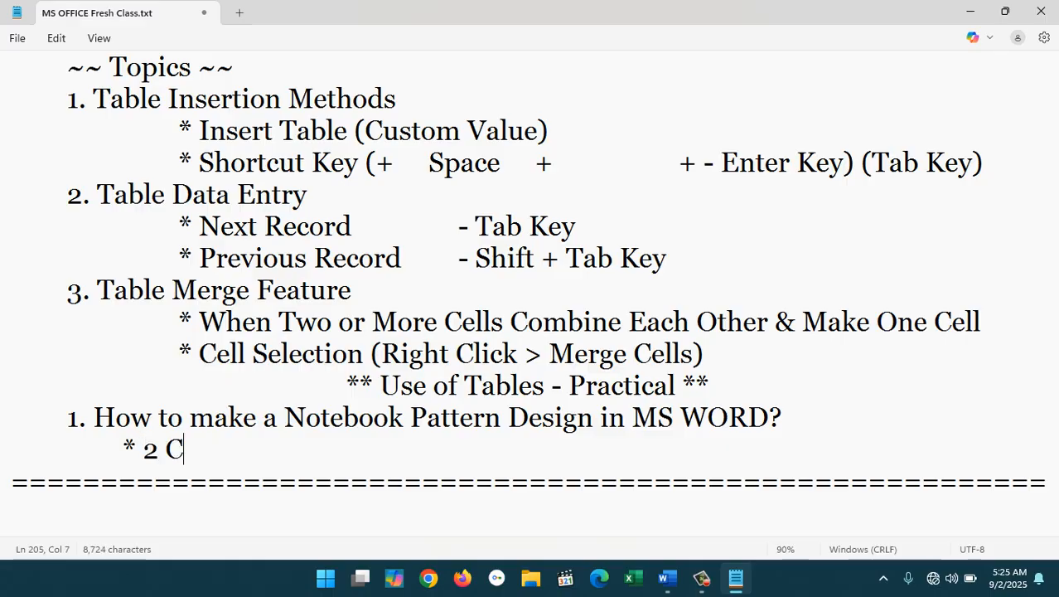
pyautogui.press('BackSpace')
pyautogui.write('-Line Copy')
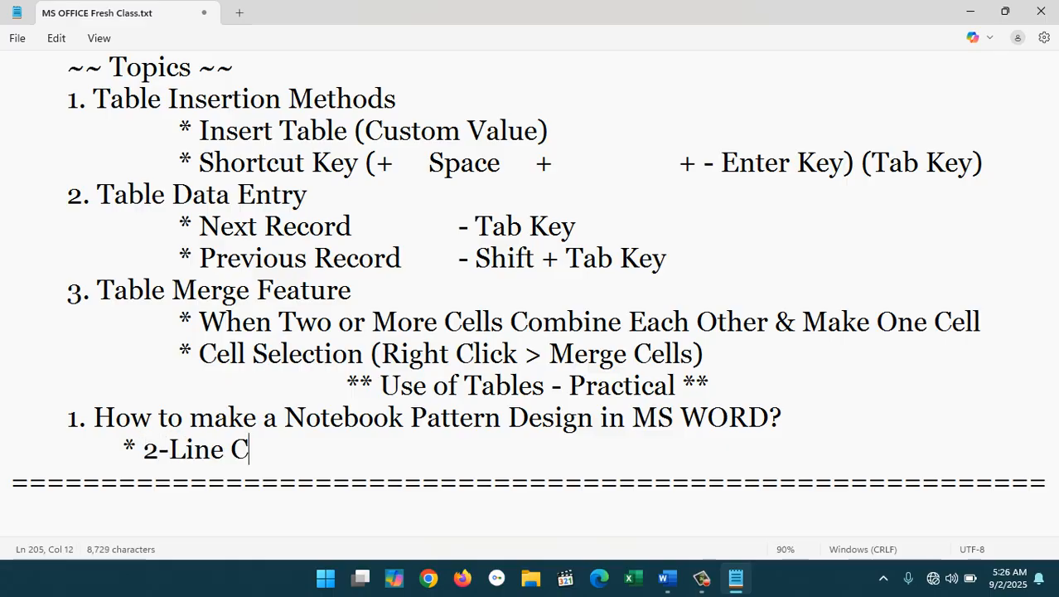
pyautogui.press('Tab')
pyautogui.press('Tab')
pyautogui.write('* 4')
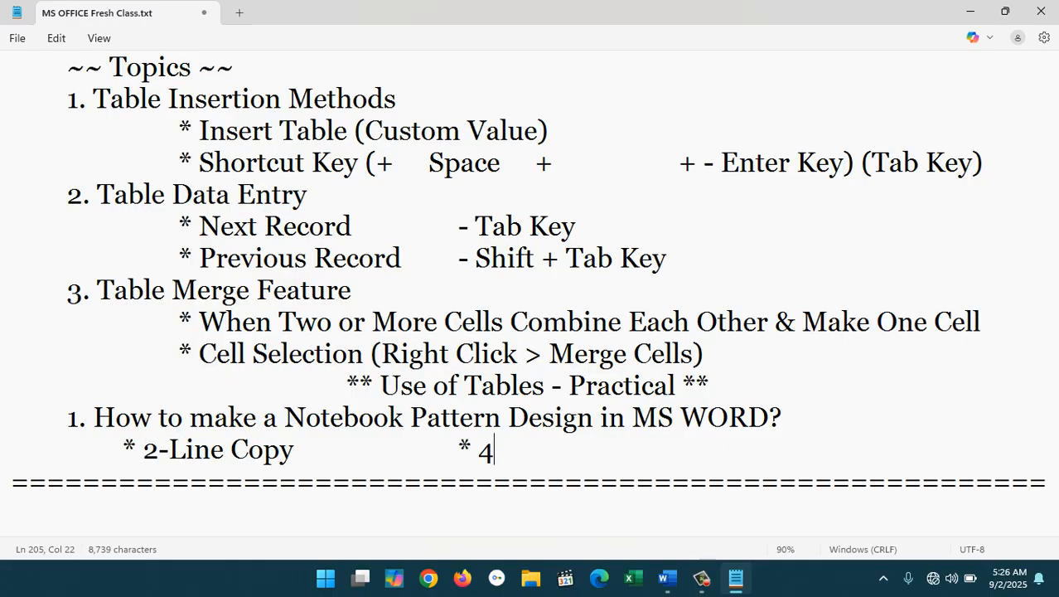
pyautogui.write('-Line Copy')
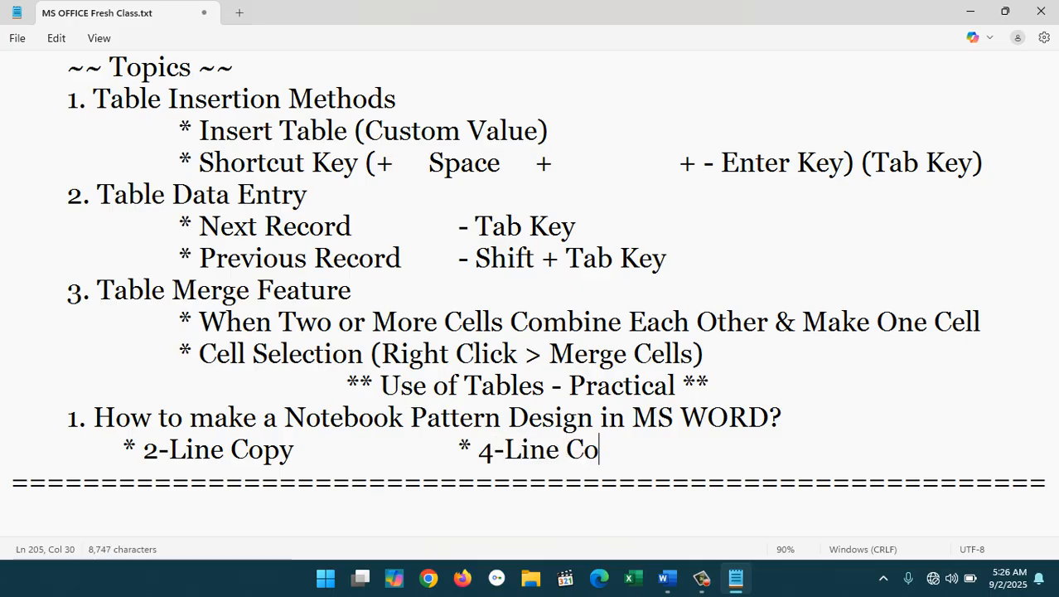
pyautogui.hotkey('ctrl', 's')
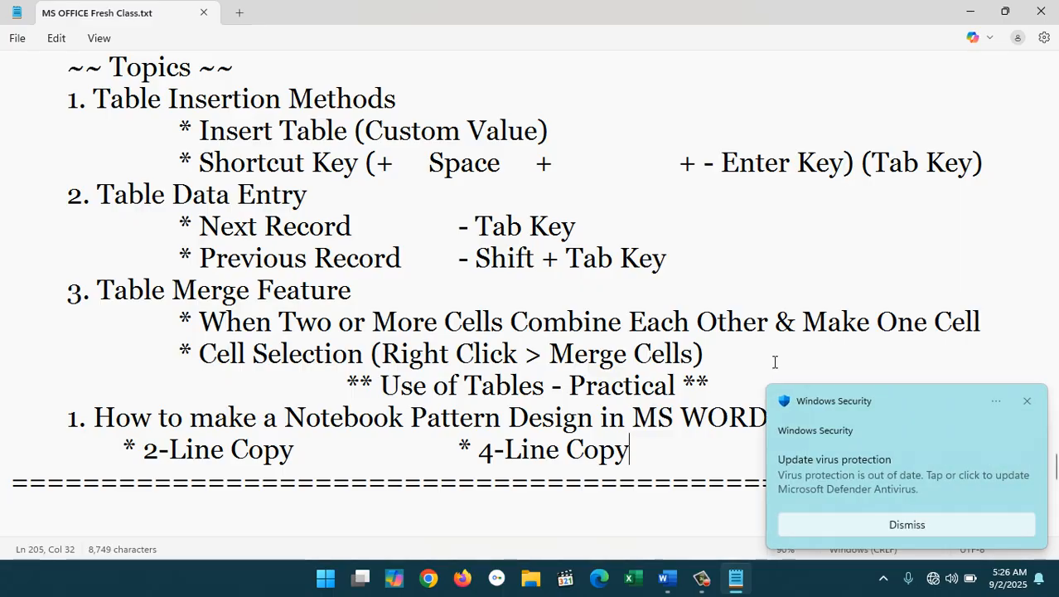
# - Dismiss the security notification, close Notepad and switch to the blank Word document
pyautogui.click(1028, 401)
pyautogui.click(1056, 6)
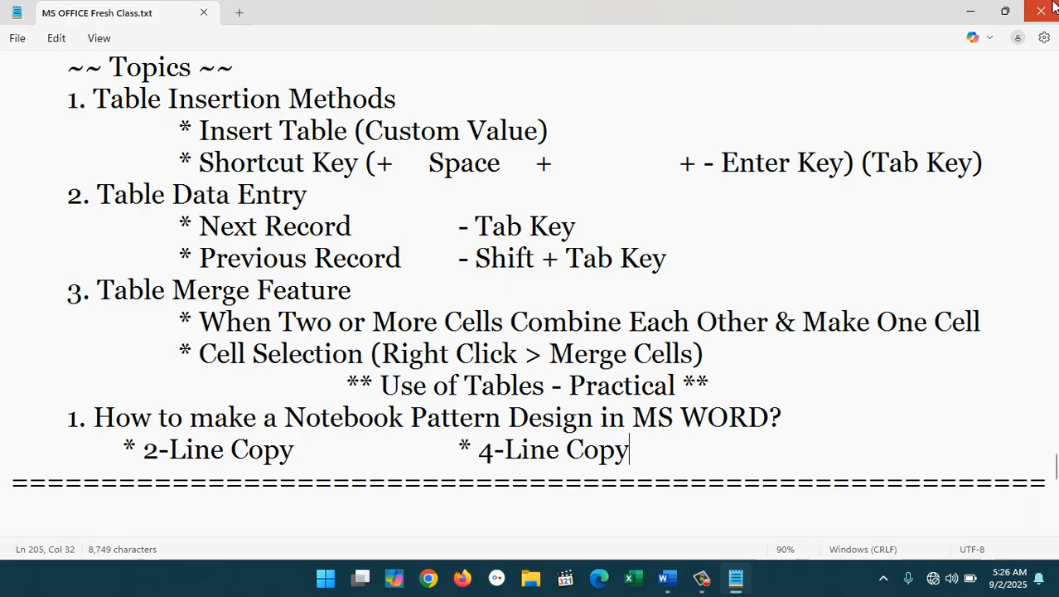
pyautogui.rightClick(660, 133)
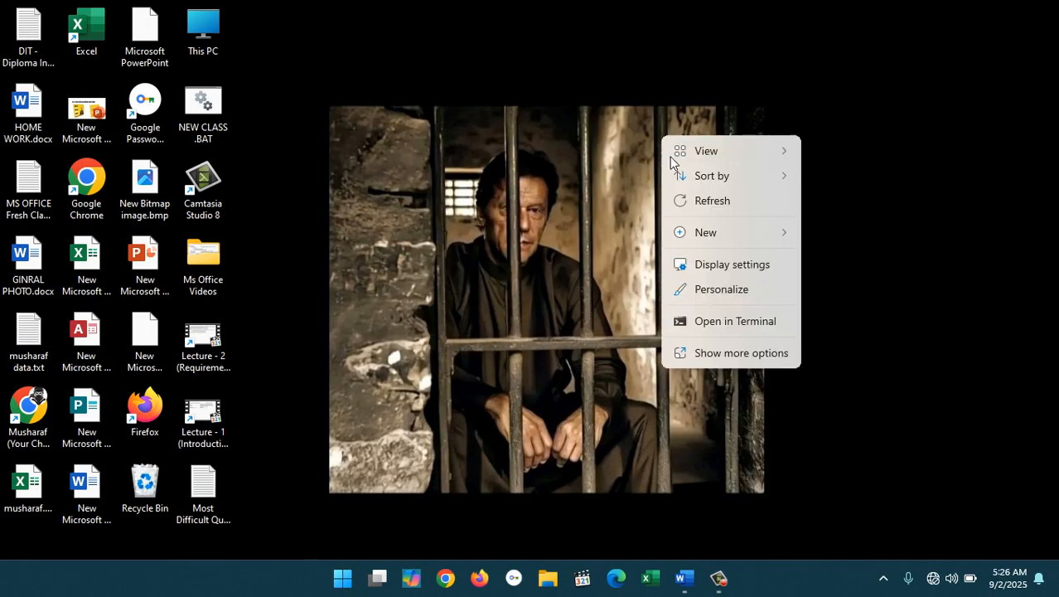
pyautogui.click(685, 200)
pyautogui.hotkey('alt', 'Tab')
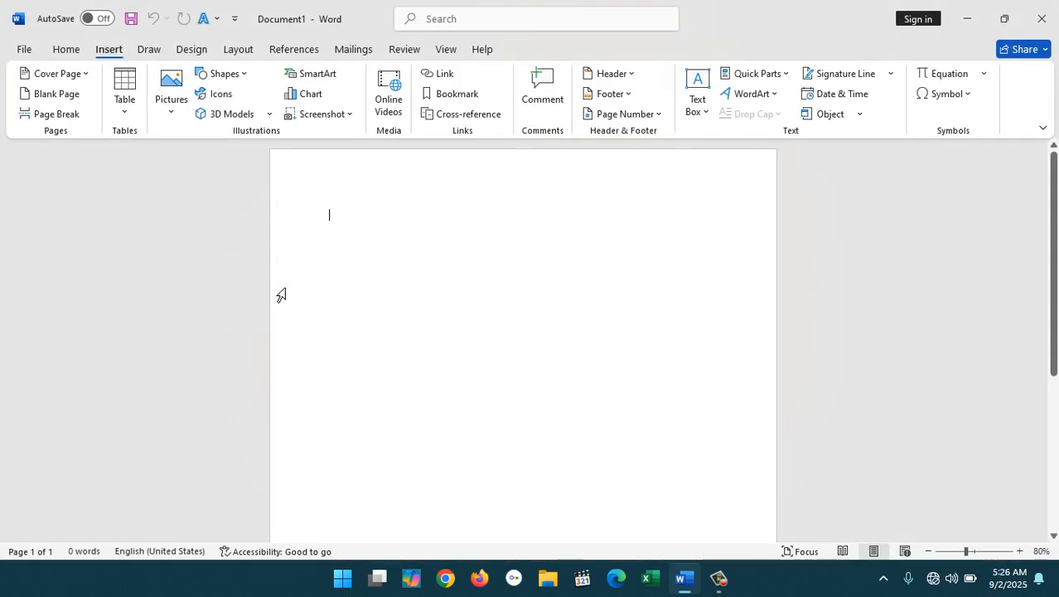
# - Try the A4 paper size on the blank document and return the page to Letter
pyautogui.click(928, 551)
pyautogui.click(928, 551)
pyautogui.click(928, 551)
pyautogui.click(928, 551)
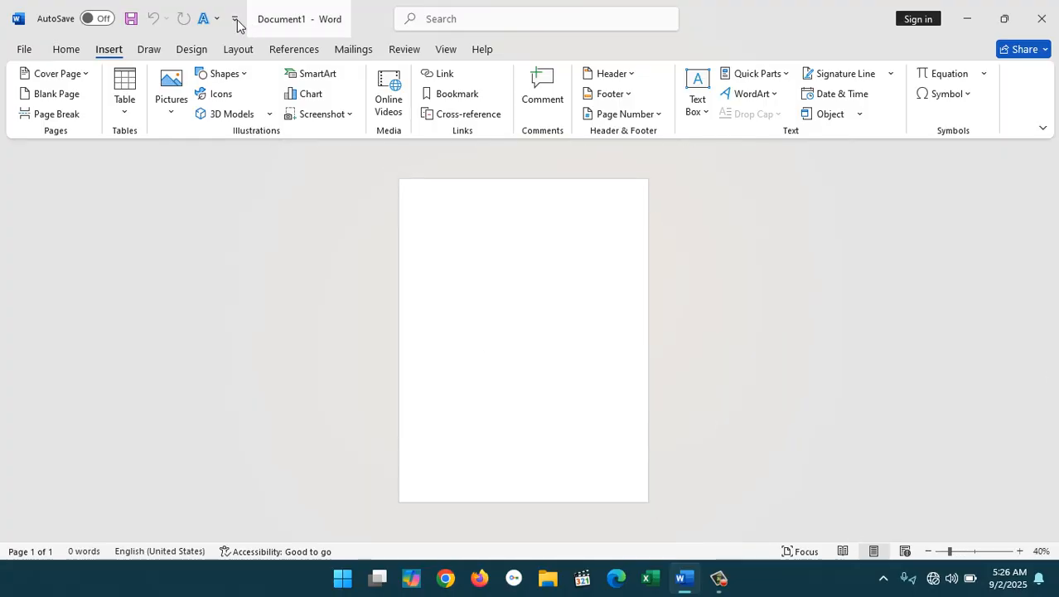
pyautogui.click(232, 52)
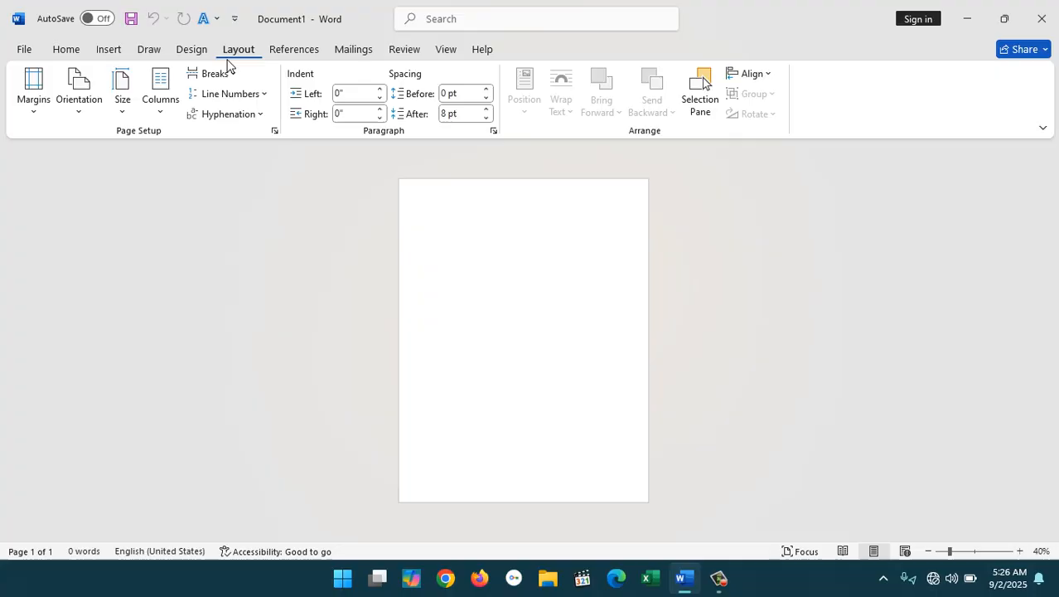
pyautogui.click(122, 116)
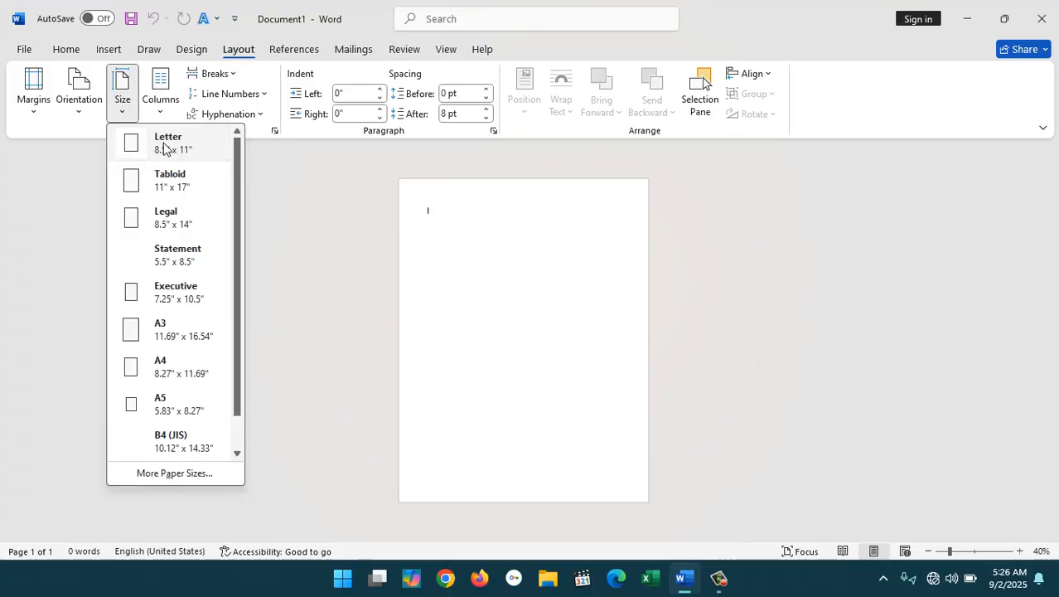
pyautogui.click(190, 369)
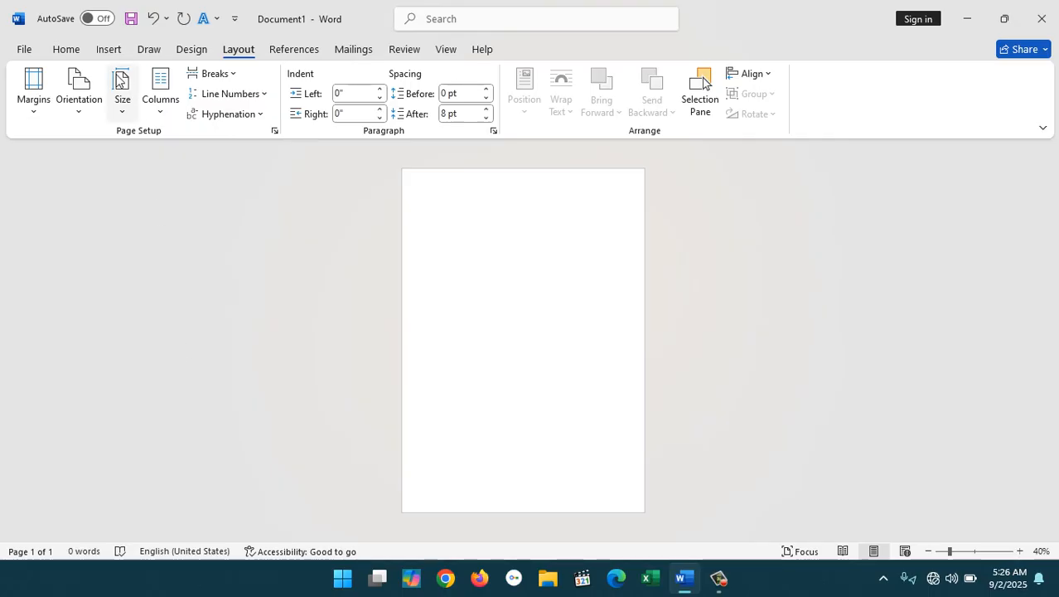
pyautogui.click(123, 101)
pyautogui.click(153, 154)
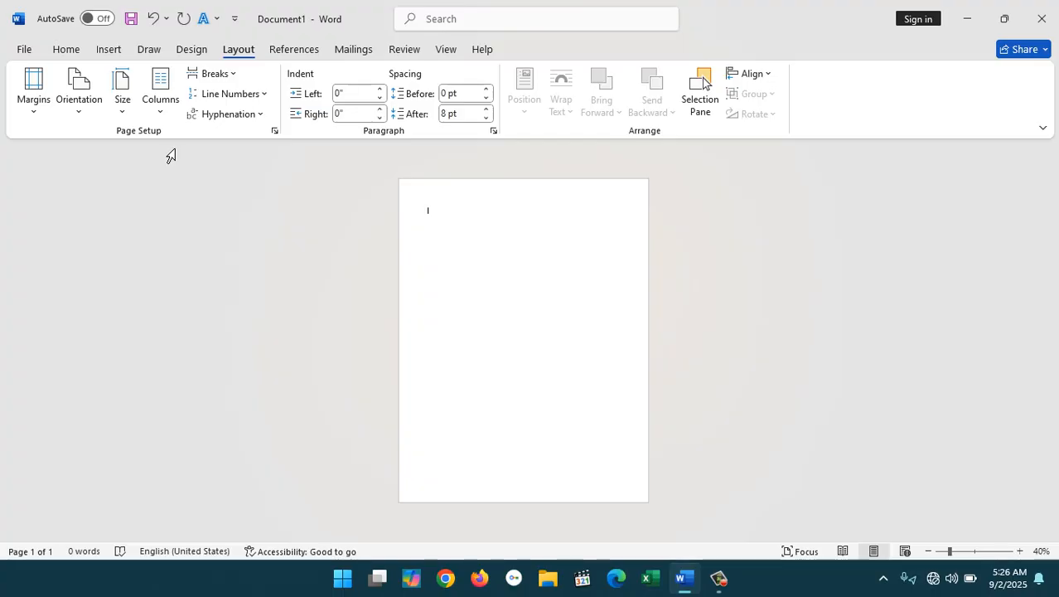
# - Set custom top, bottom, left and right page margins of 0 for the whole document
pyautogui.click(42, 111)
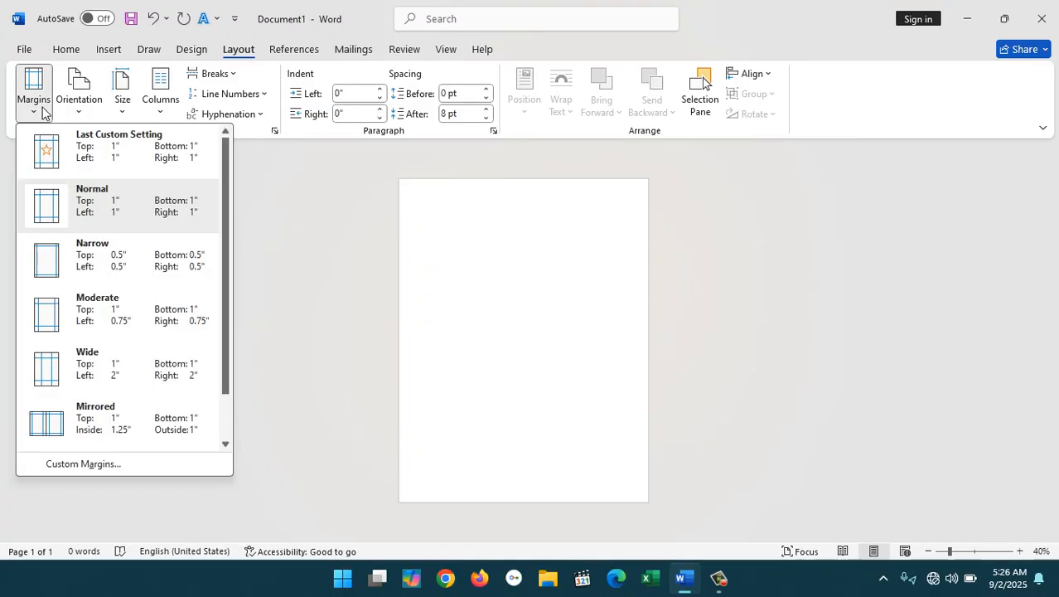
pyautogui.click(78, 464)
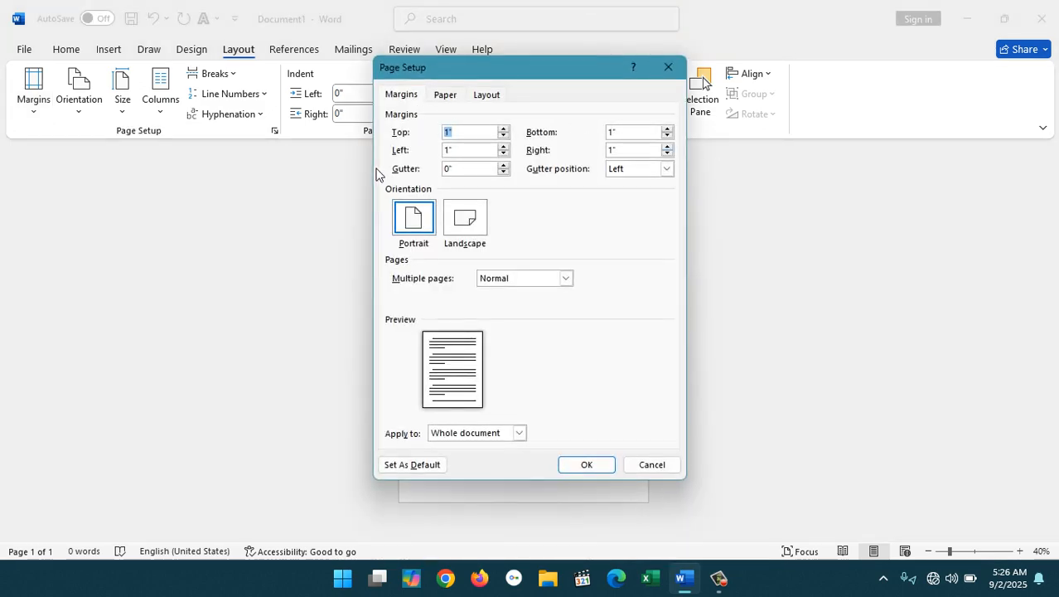
pyautogui.write('0')
pyautogui.press('Tab')
pyautogui.write('0')
pyautogui.press('Tab')
pyautogui.write('0')
pyautogui.press('Tab')
pyautogui.write('0')
pyautogui.press('Tab')
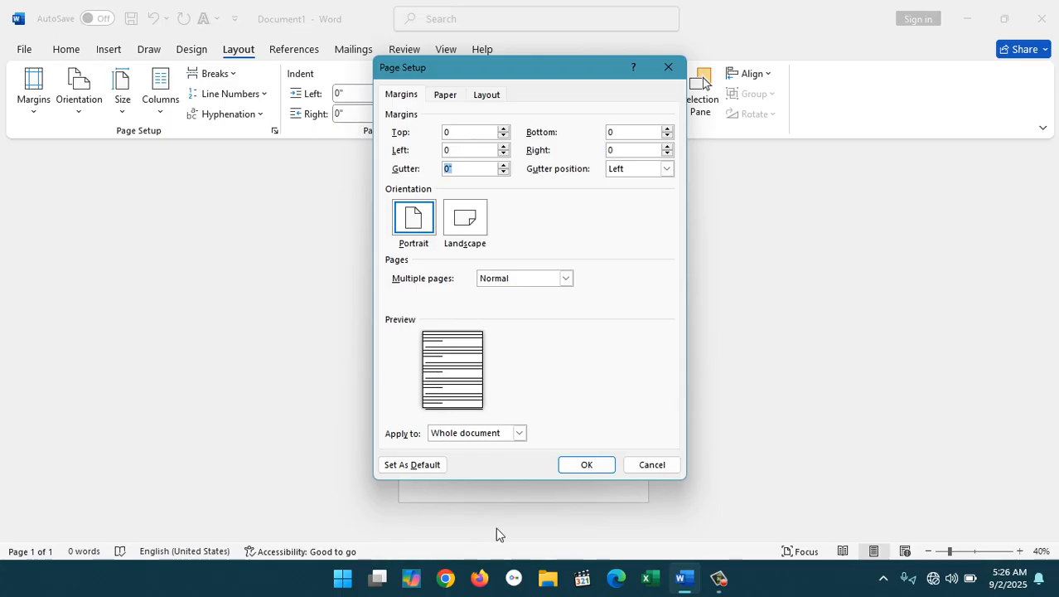
pyautogui.click(585, 466)
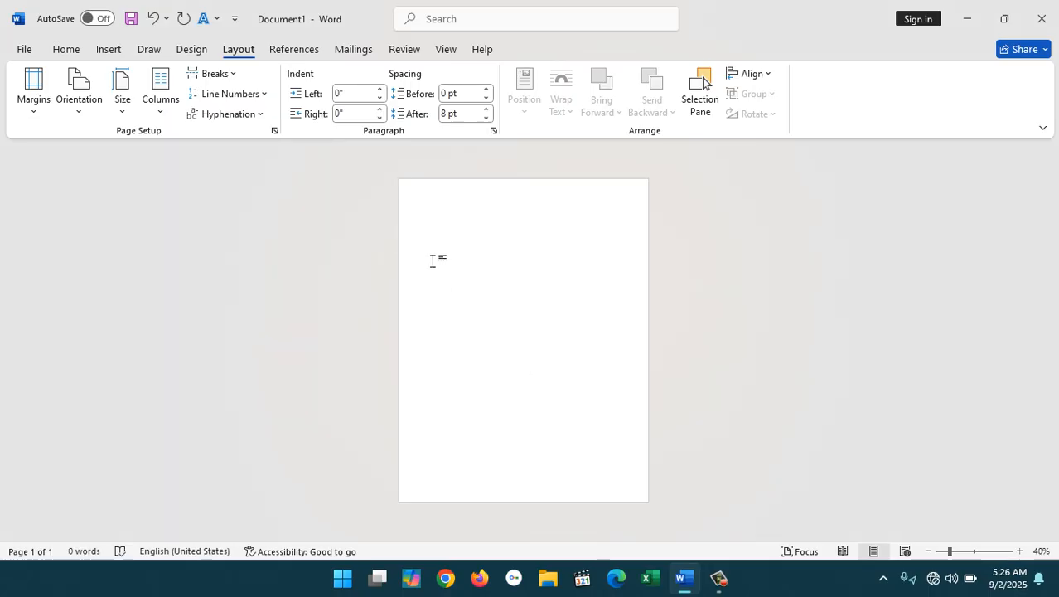
# - Test the page margins by entering the sample text "dkflsdjfdk" and deleting it
pyautogui.click(1019, 550)
pyautogui.click(1019, 550)
pyautogui.click(1020, 550)
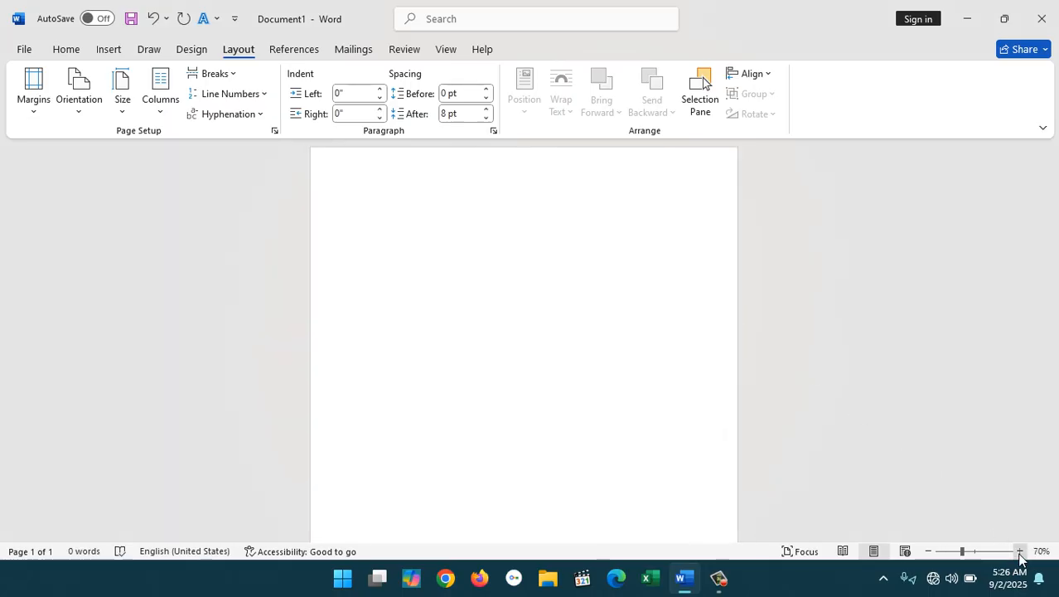
pyautogui.write('dkflsdjfdk')
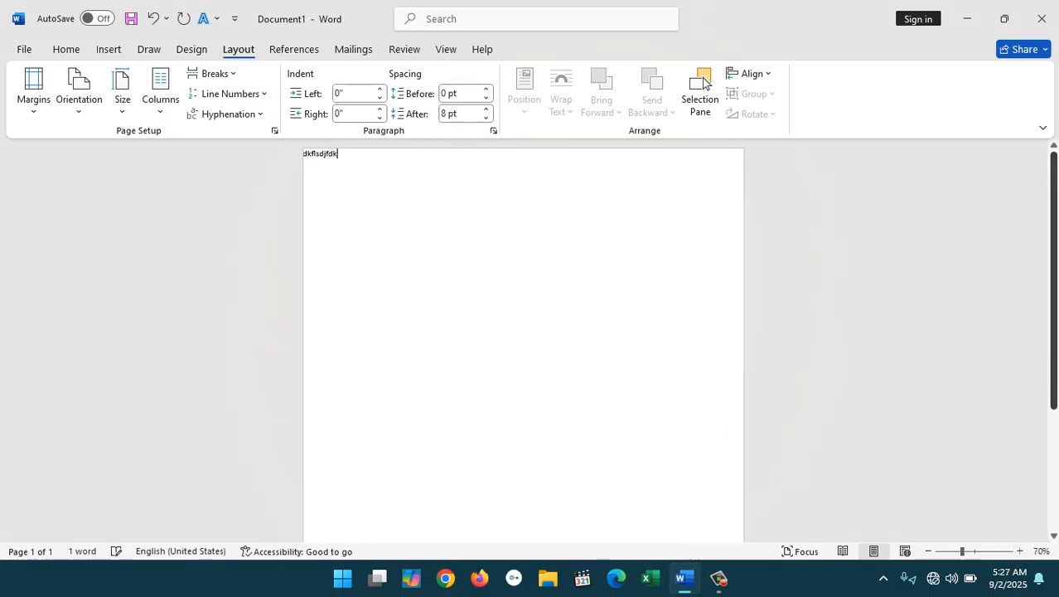
pyautogui.hotkey('ctrl', 'a')
pyautogui.press('BackSpace')
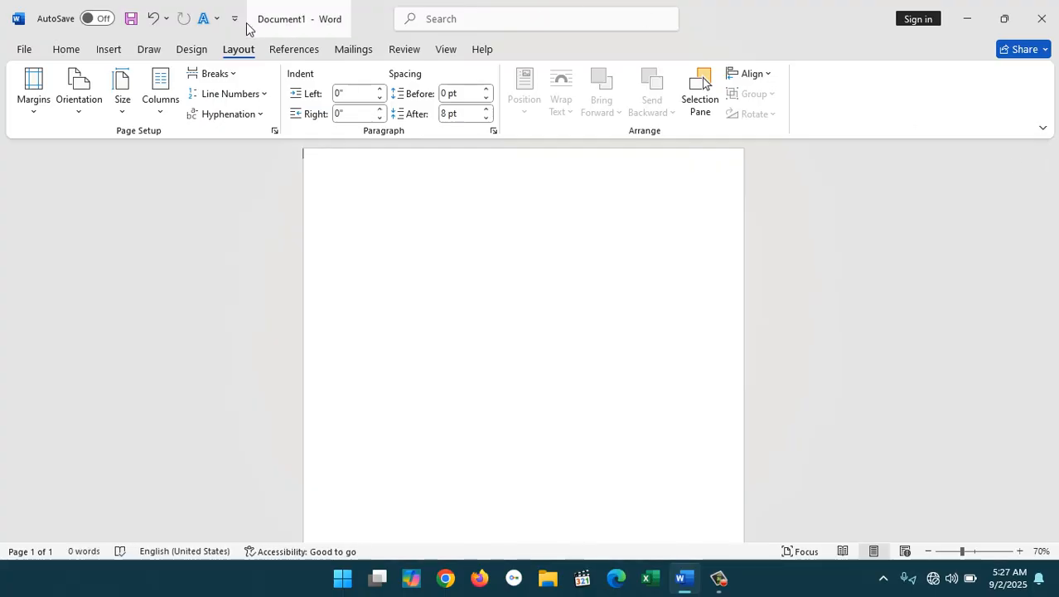
# - Insert a table with 1 column and 7 rows at the start of the page
pyautogui.click(109, 50)
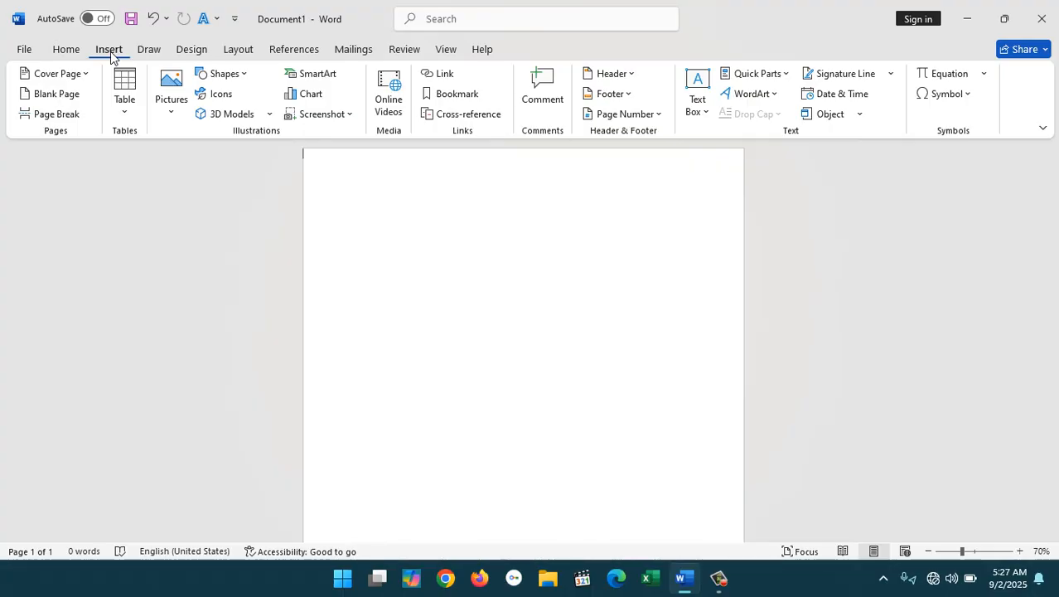
pyautogui.click(125, 103)
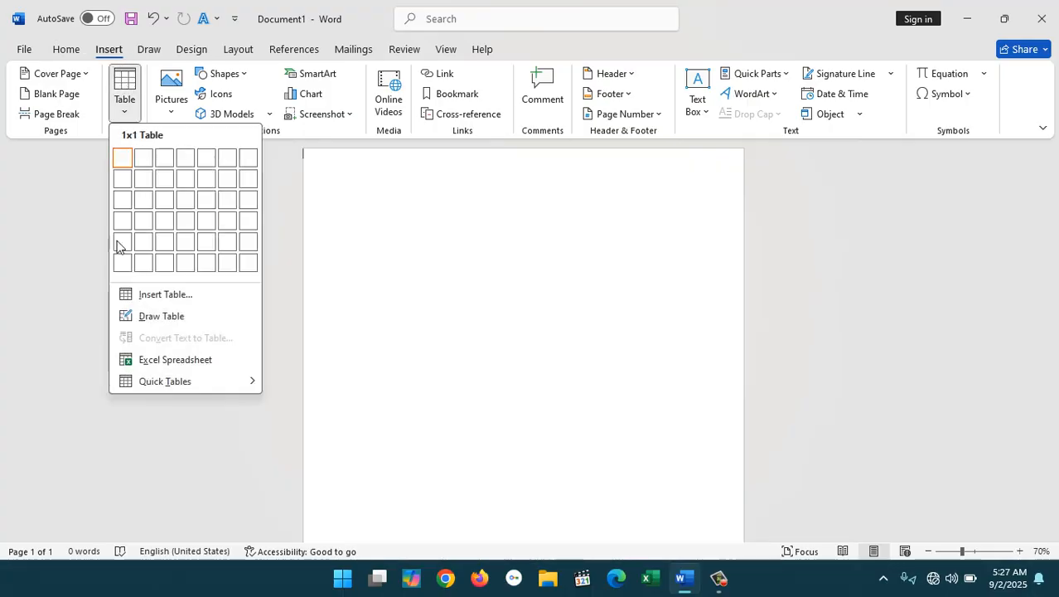
pyautogui.click(147, 303)
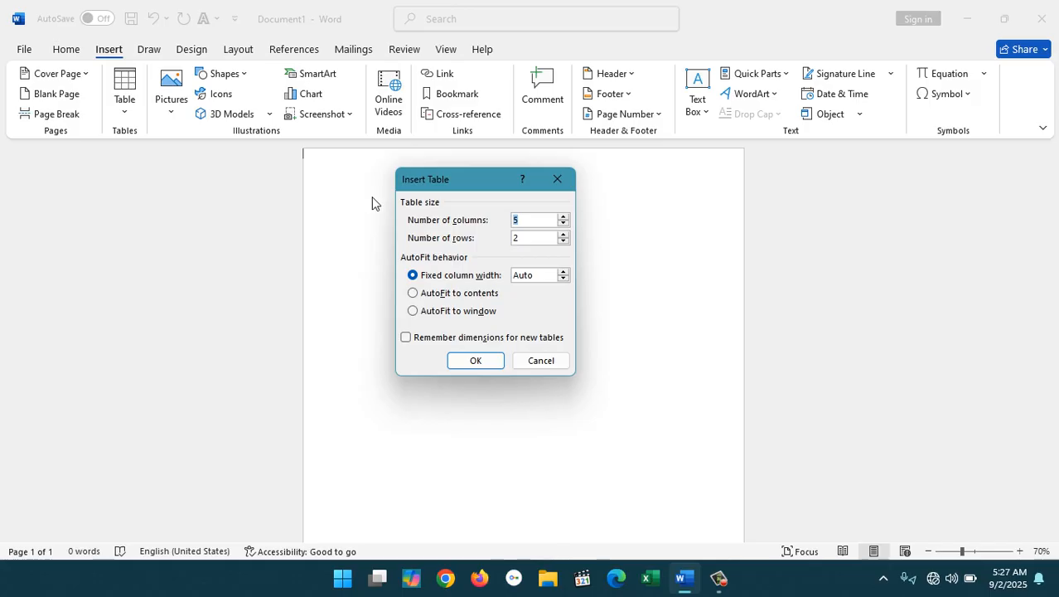
pyautogui.write('1')
pyautogui.press('Return')
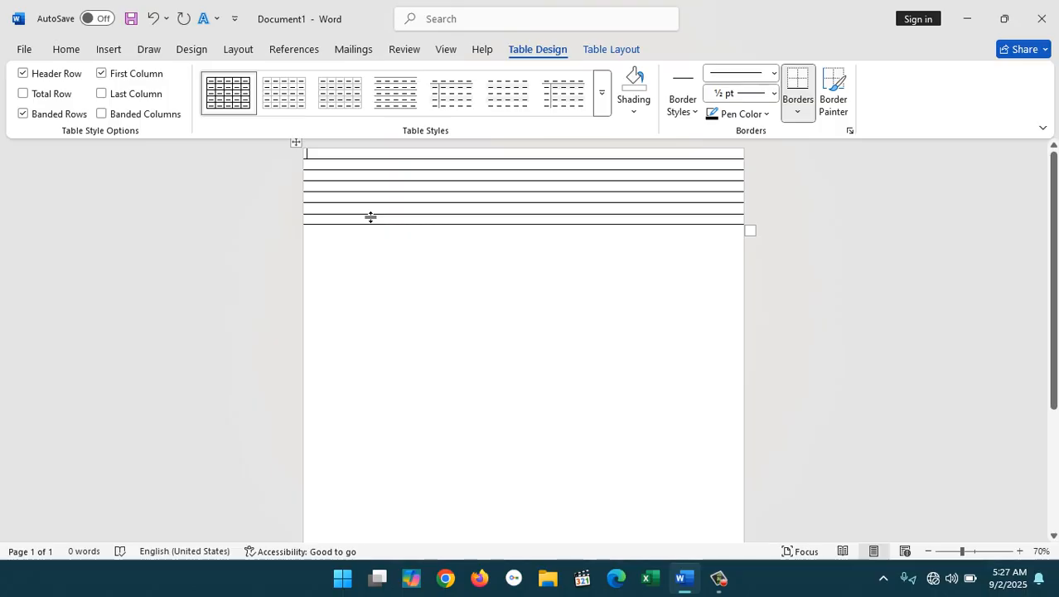
# - Set the height of all table rows to 0.38"
pyautogui.click(312, 158)
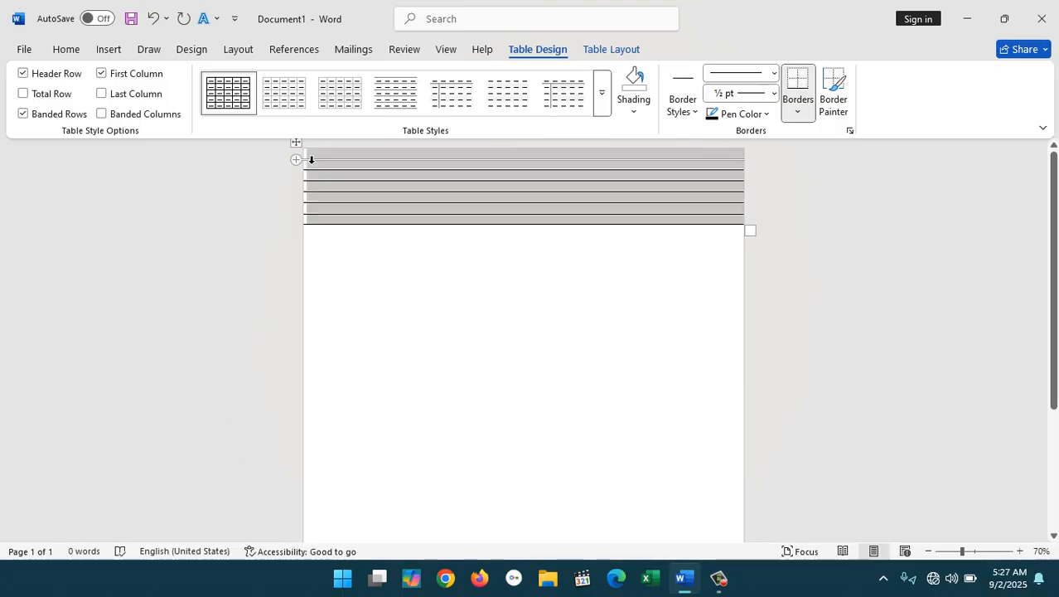
pyautogui.click(622, 48)
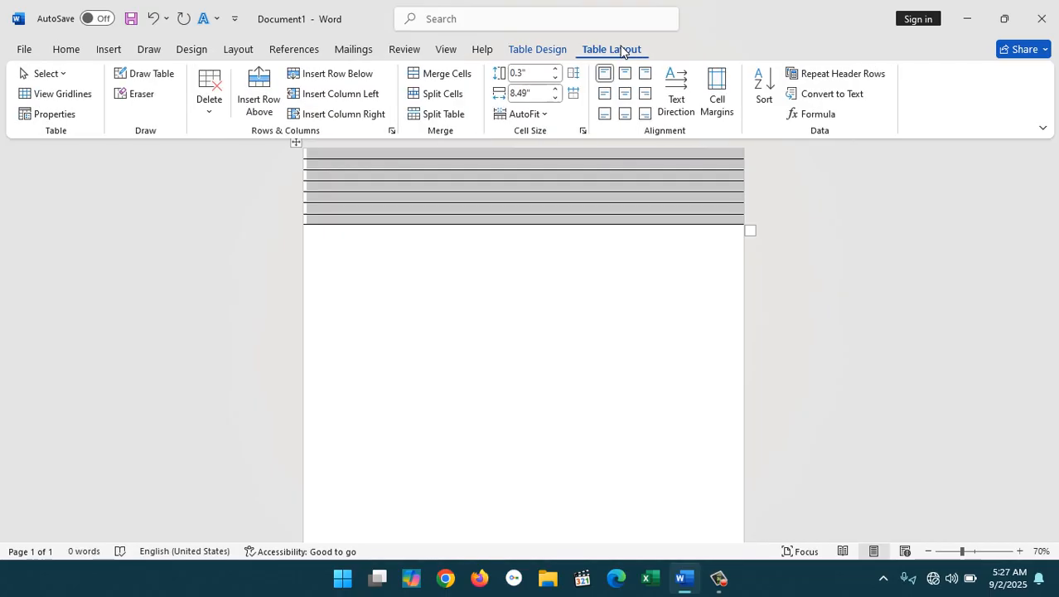
pyautogui.click(535, 77)
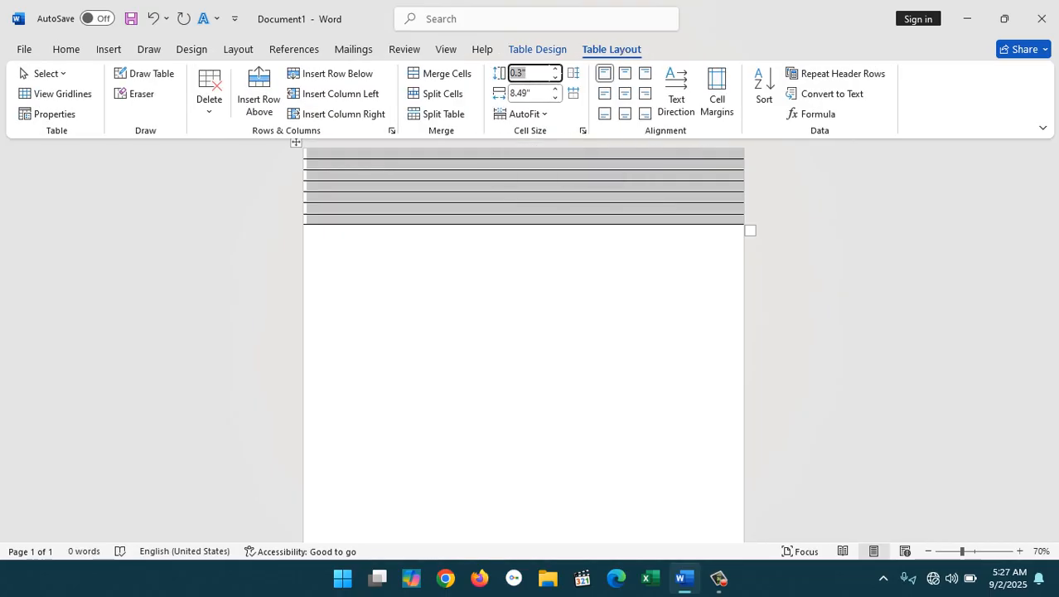
pyautogui.press('BackSpace')
pyautogui.press('Return')
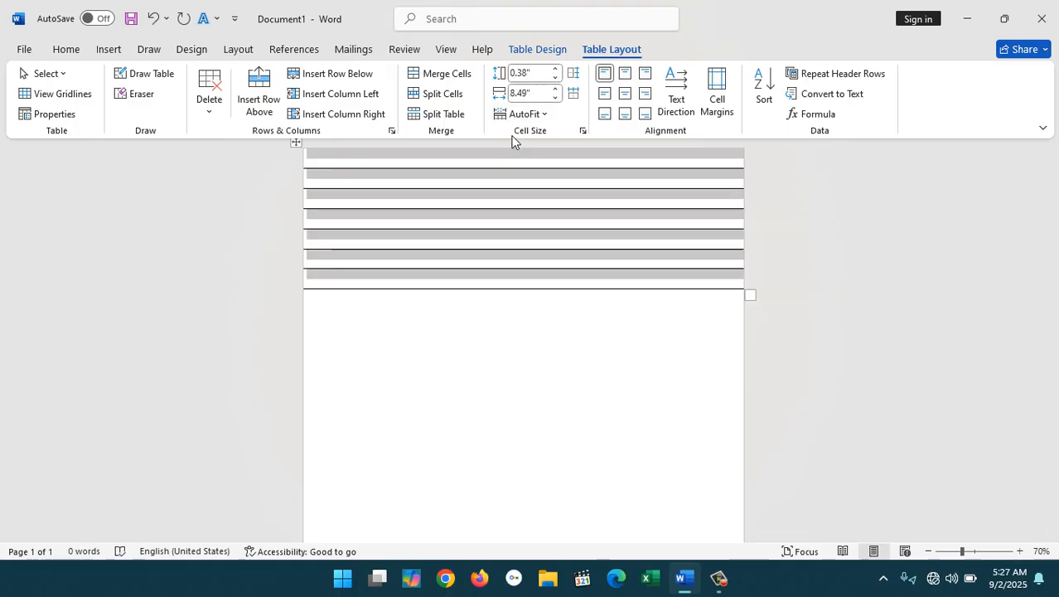
# - Select the whole table and set its row height to 0.39"
pyautogui.click(532, 200)
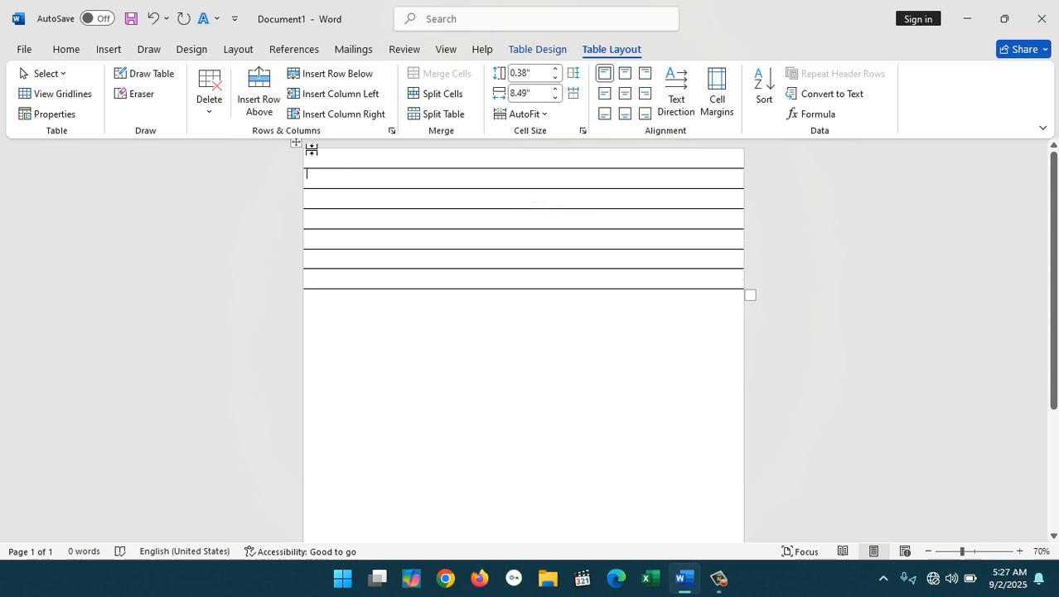
pyautogui.click(296, 142)
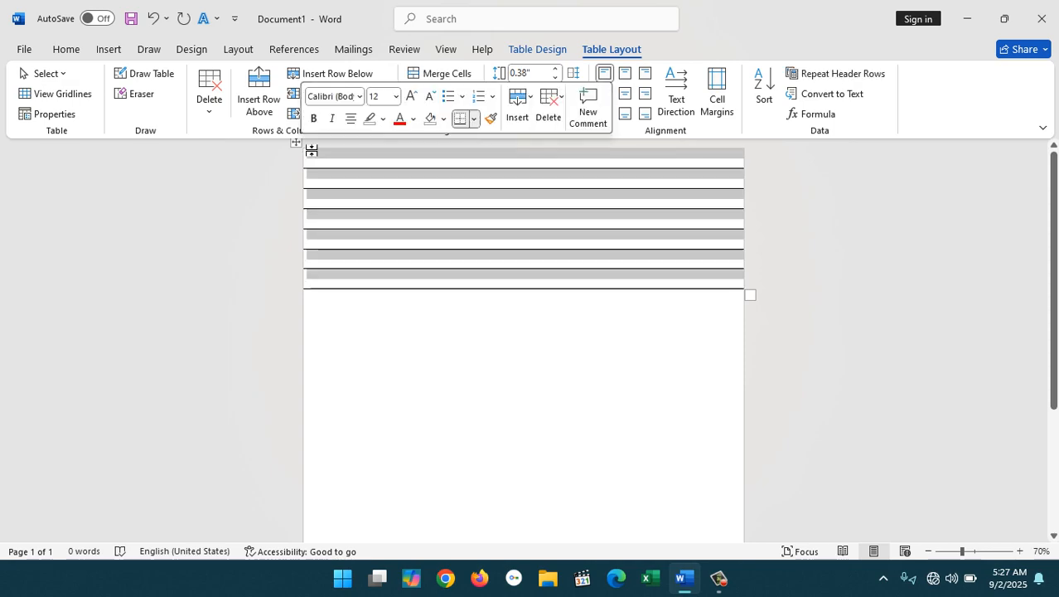
pyautogui.click(547, 80)
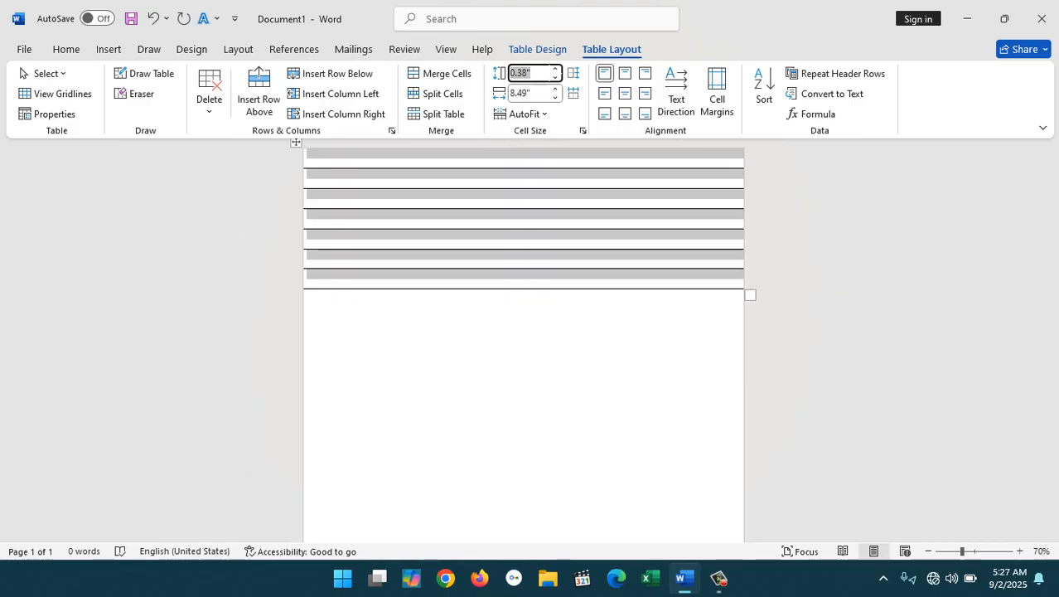
pyautogui.press('BackSpace')
pyautogui.write('0.39')
pyautogui.press('Return')
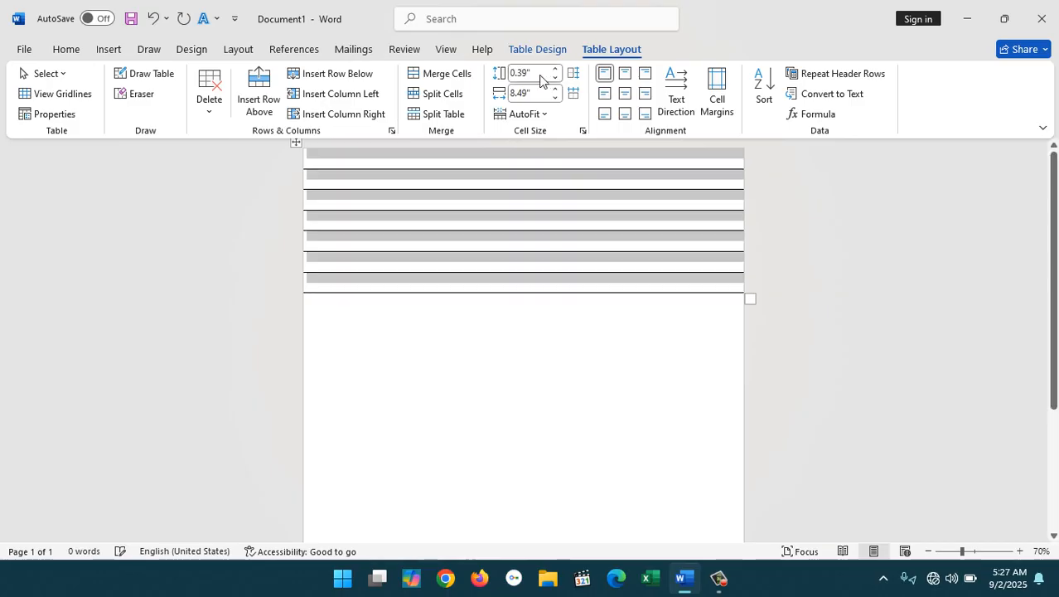
pyautogui.click(480, 251)
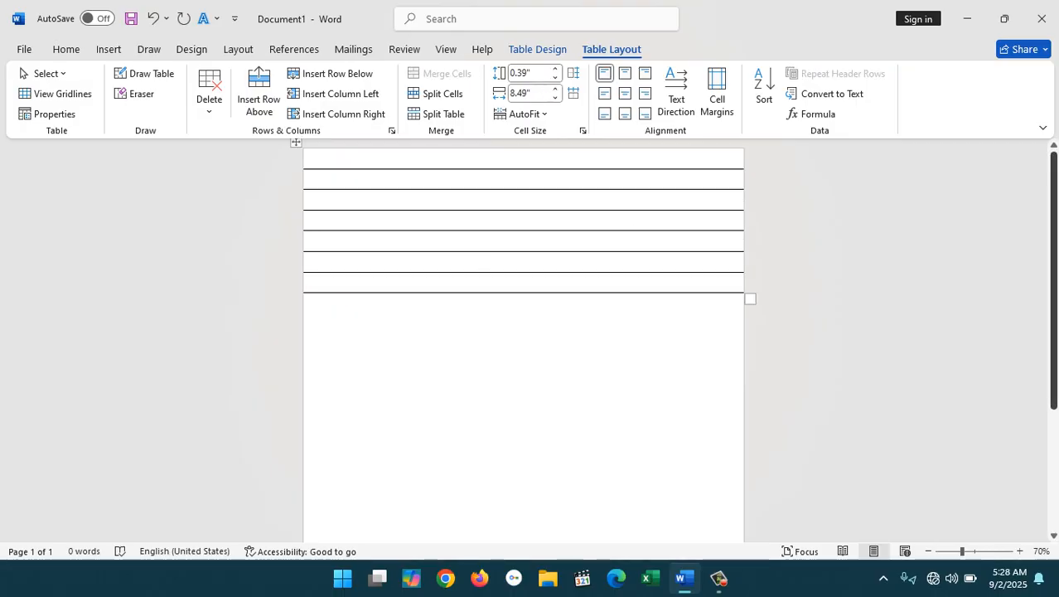
# - Add six blank lines above the table as a header space for the notebook page
pyautogui.scroll(-3, 479, 243)
pyautogui.scroll(3, 479, 243)
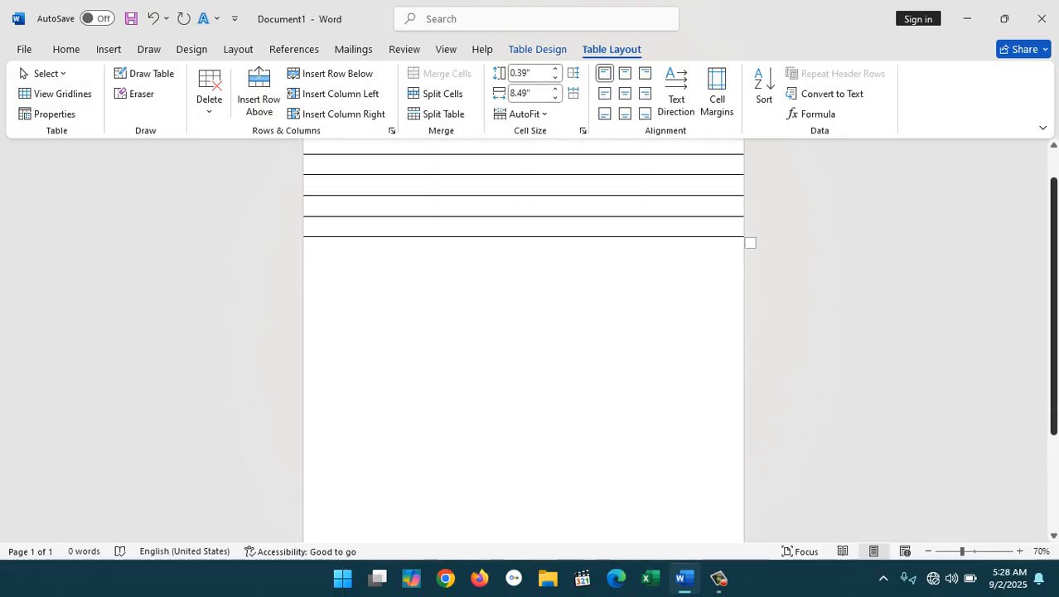
pyautogui.click(316, 168)
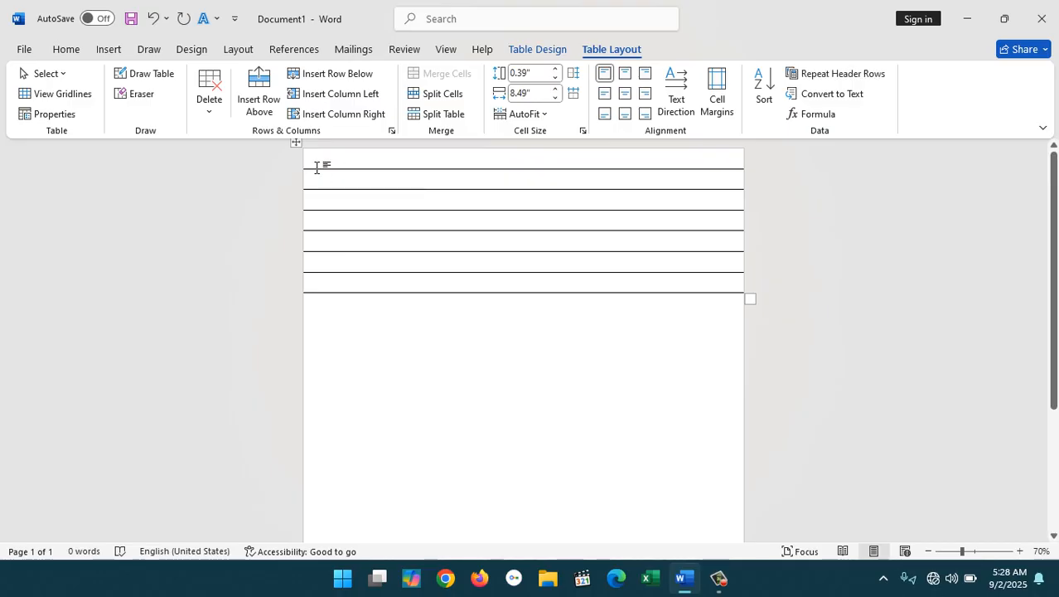
pyautogui.press('Return')
pyautogui.press('Return')
pyautogui.press('Return')
pyautogui.press('Return')
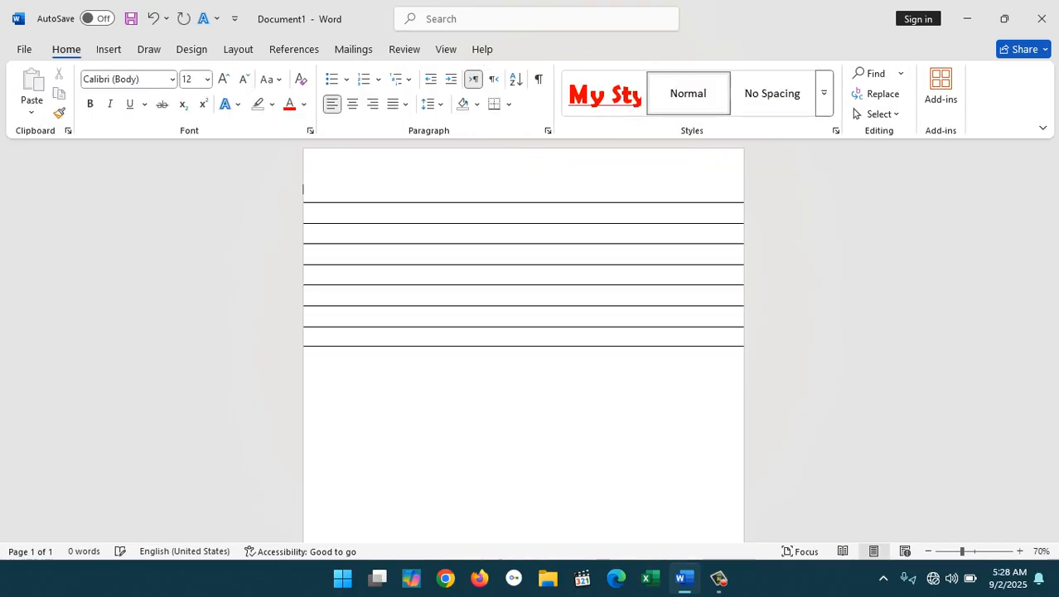
pyautogui.press('Return')
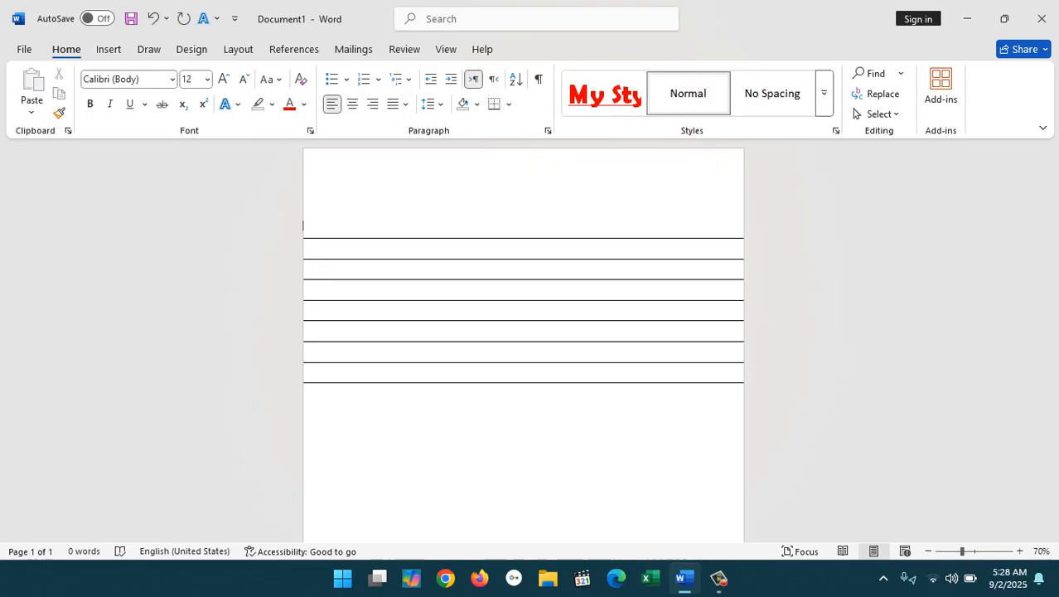
pyautogui.press('Return')
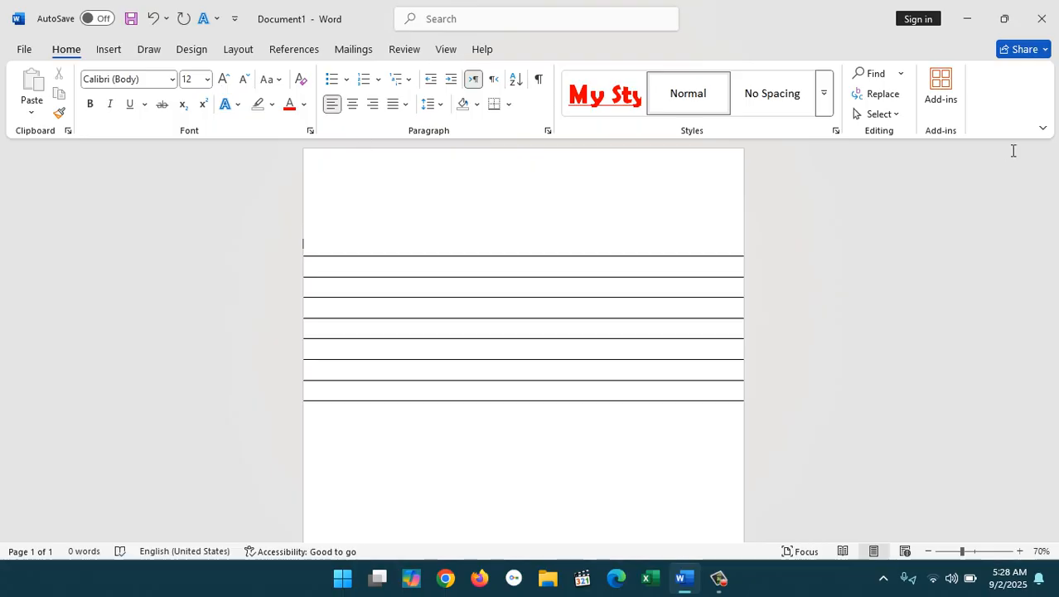
# - Add new rows after the table's last row until the ruled lines fill the page
pyautogui.scroll(-5, 829, 199)
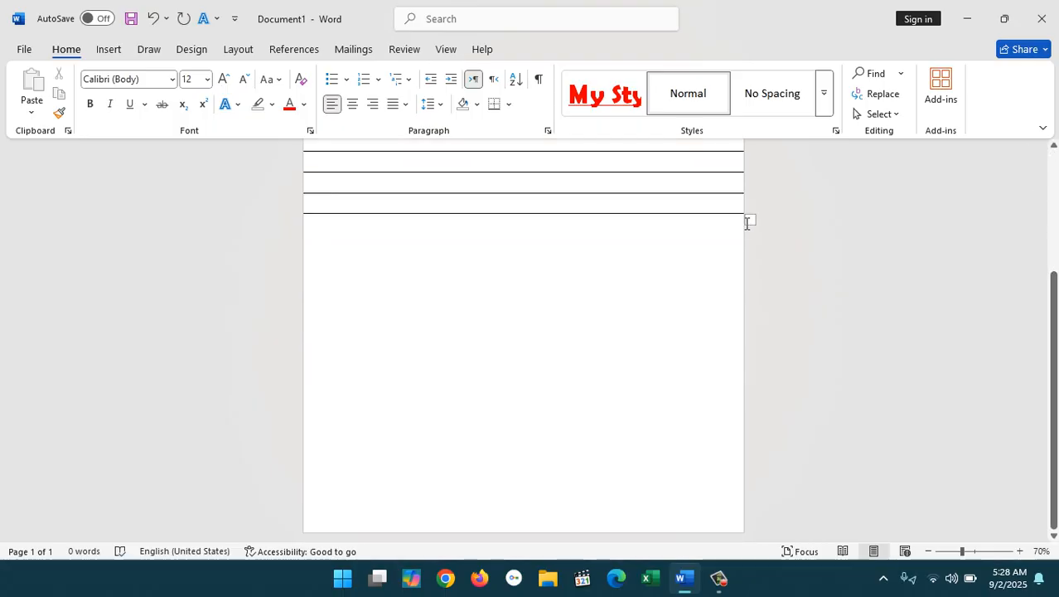
pyautogui.click(734, 217)
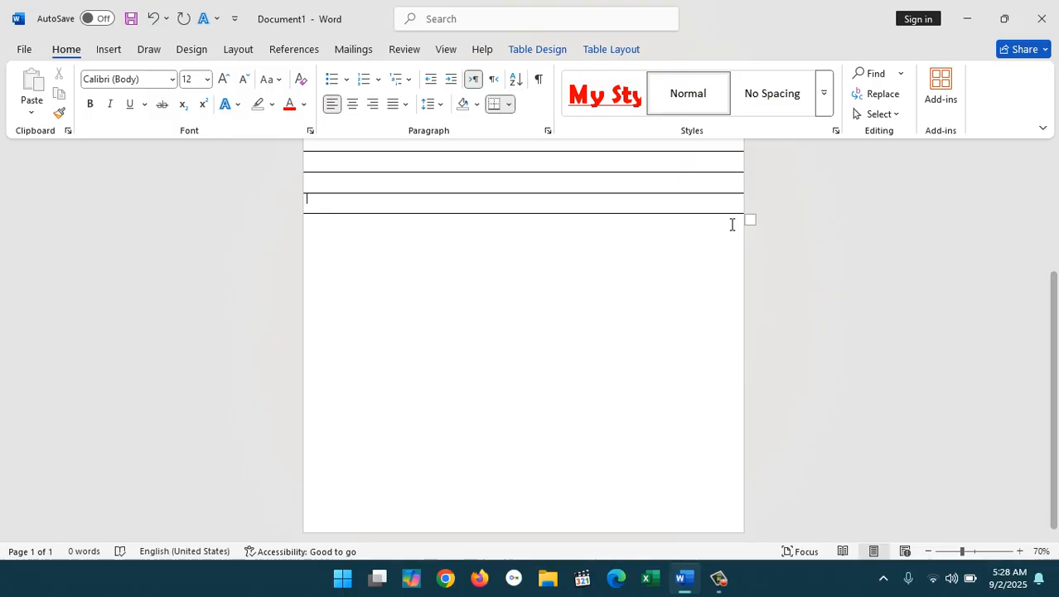
pyautogui.press('Tab')
pyautogui.press('Tab')
pyautogui.press('Tab')
pyautogui.press('Tab')
pyautogui.press('Tab')
pyautogui.press('Tab')
pyautogui.press('Tab')
pyautogui.press('Tab')
pyautogui.press('Tab')
pyautogui.press('Tab')
pyautogui.press('Tab')
pyautogui.press('Tab')
pyautogui.press('Tab')
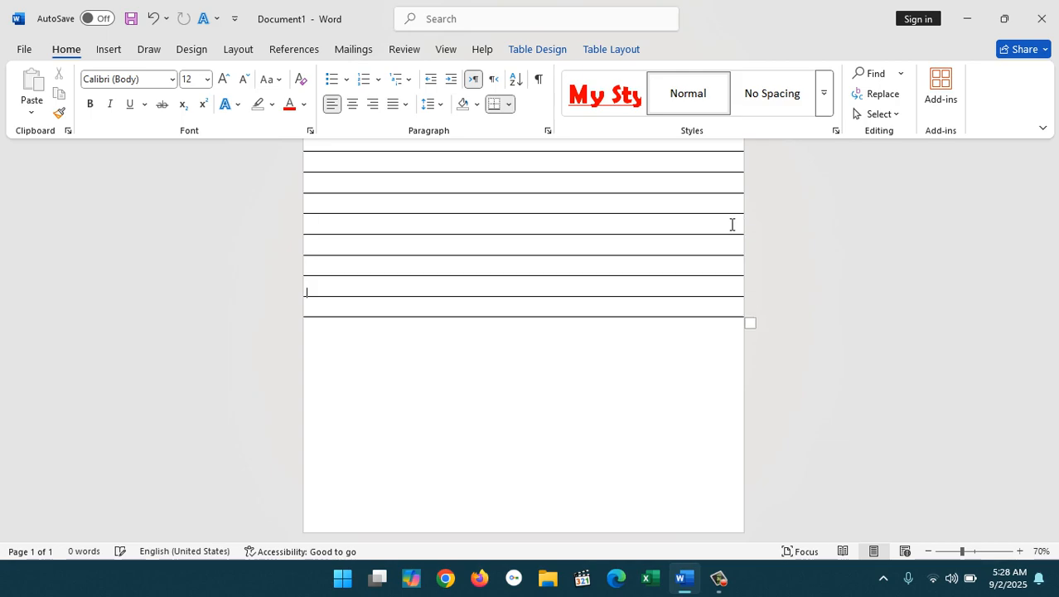
pyautogui.press('Tab')
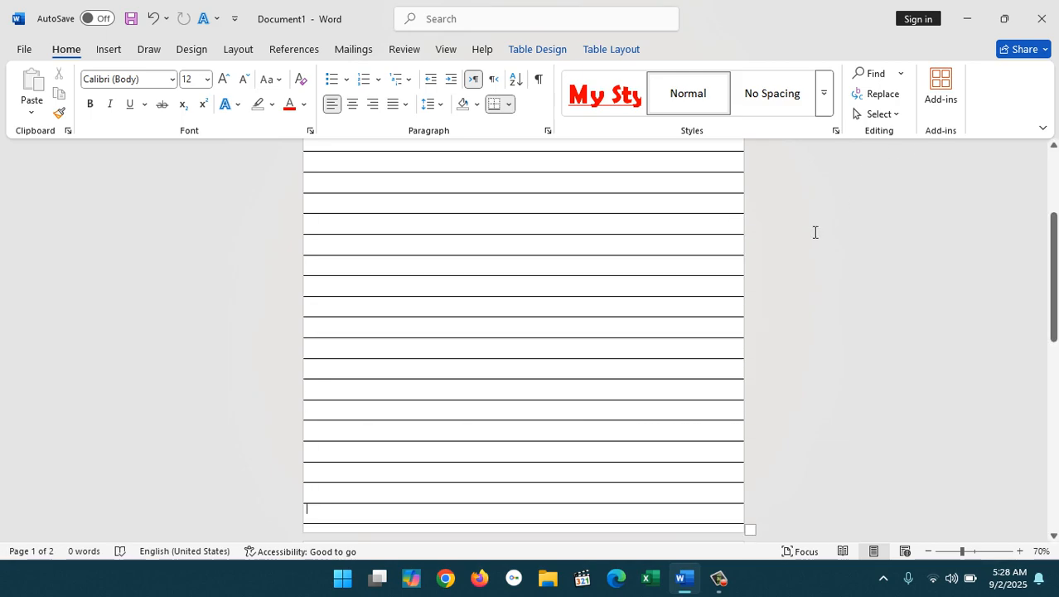
# - Try to draw a straight line just above the table's first row and undo the attempts
pyautogui.click(1053, 148)
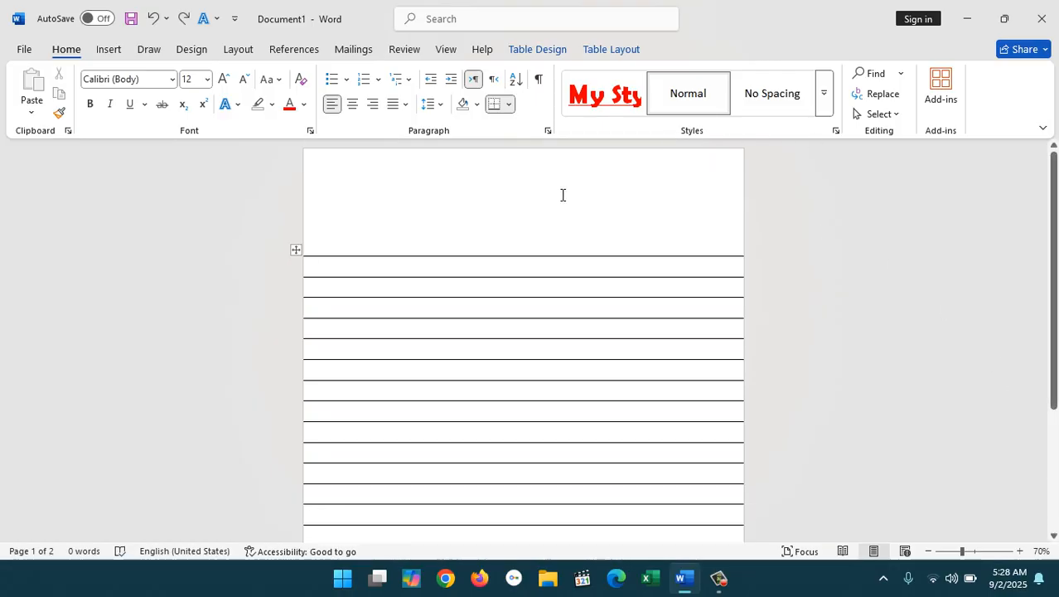
pyautogui.click(570, 230)
pyautogui.moveTo(1054, 230); pyautogui.dragTo(1056, 195)
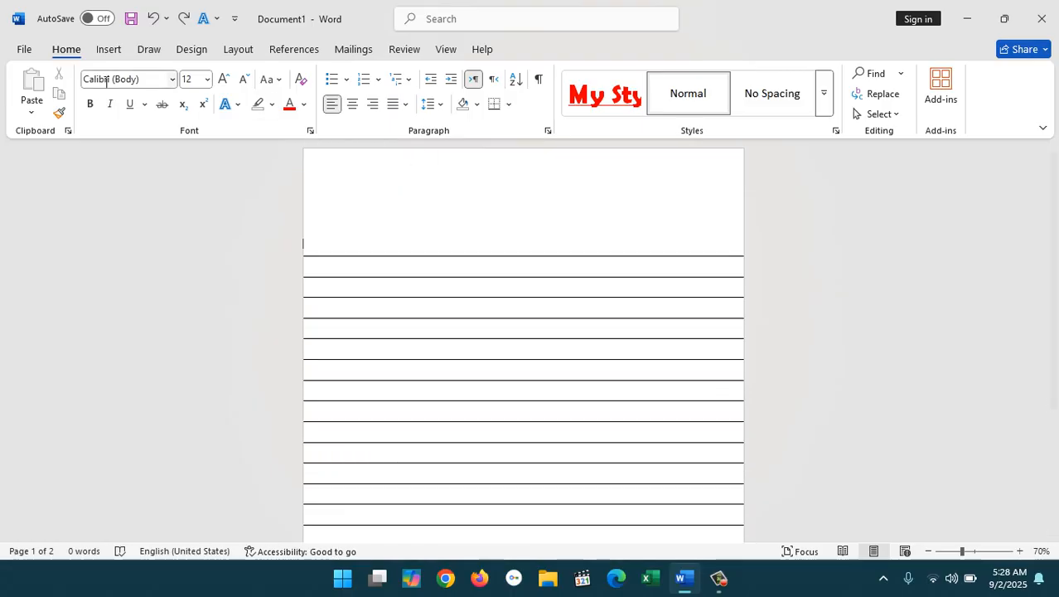
pyautogui.click(109, 50)
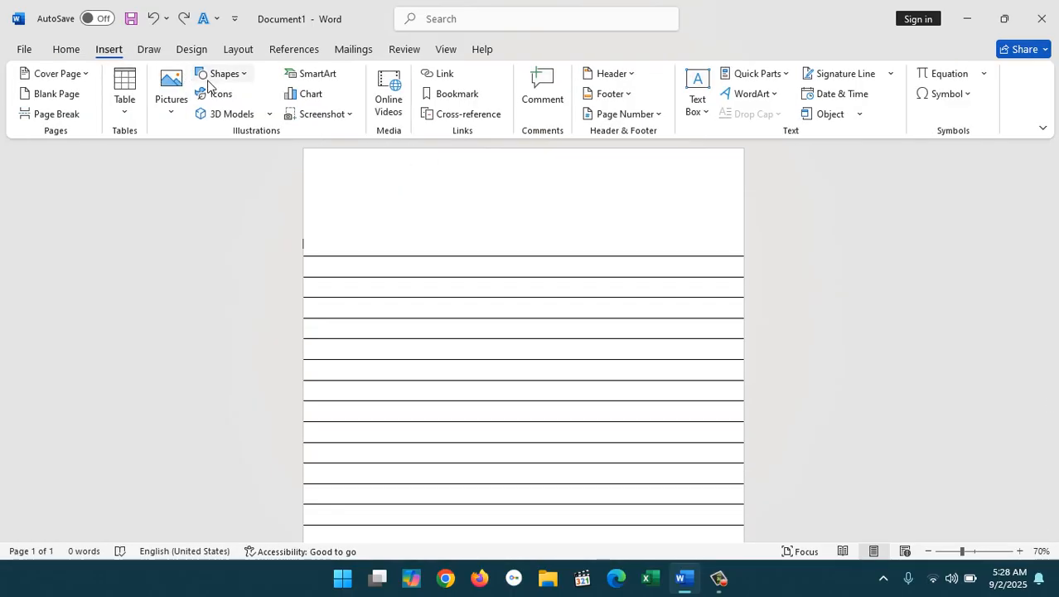
pyautogui.click(221, 73)
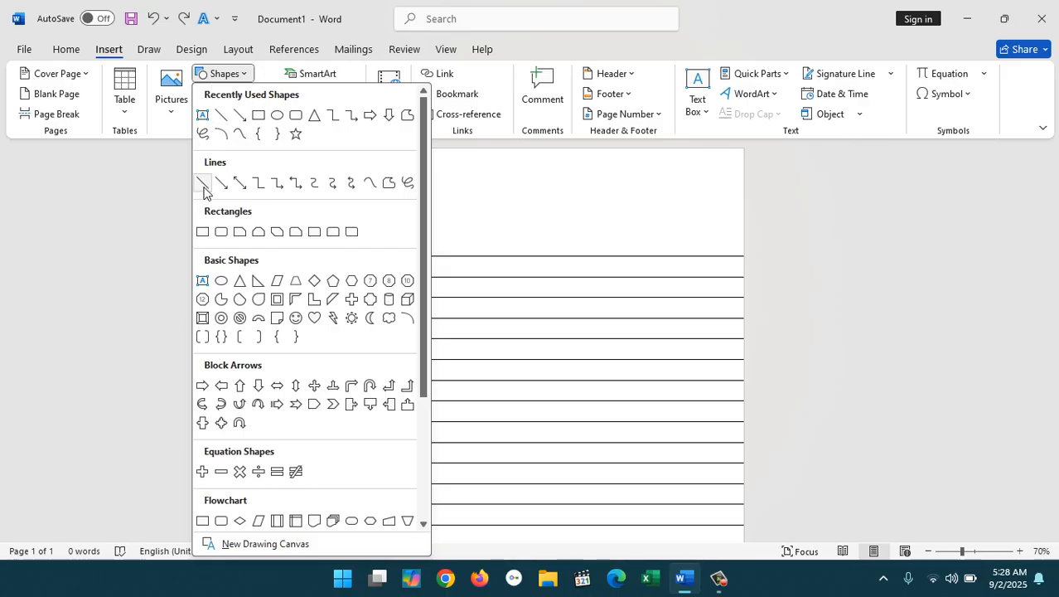
pyautogui.click(203, 186)
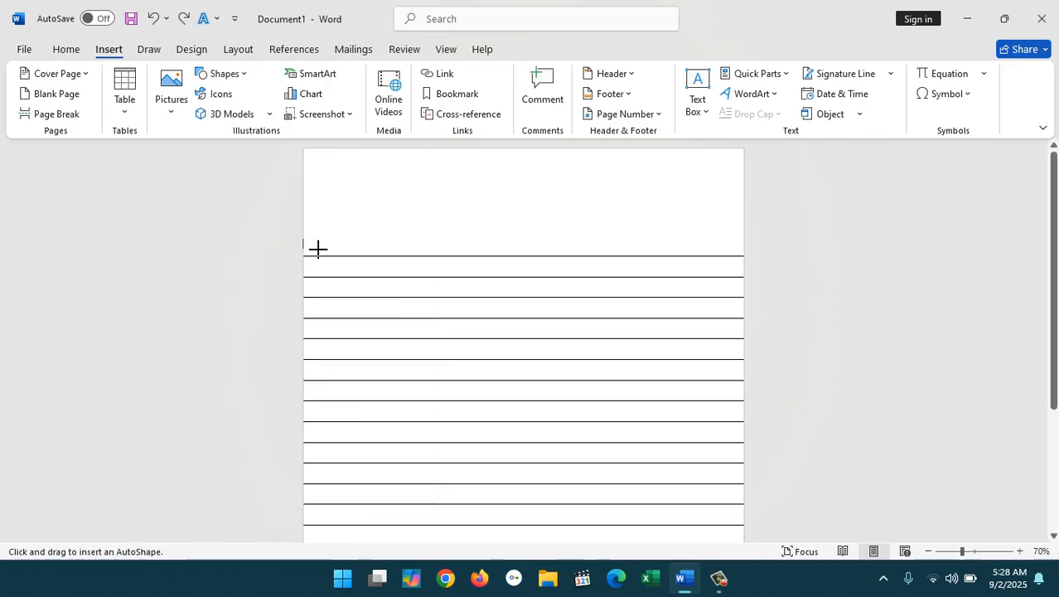
pyautogui.moveTo(317, 248); pyautogui.dragTo(354, 289)
pyautogui.hotkey('ctrl', 'z')
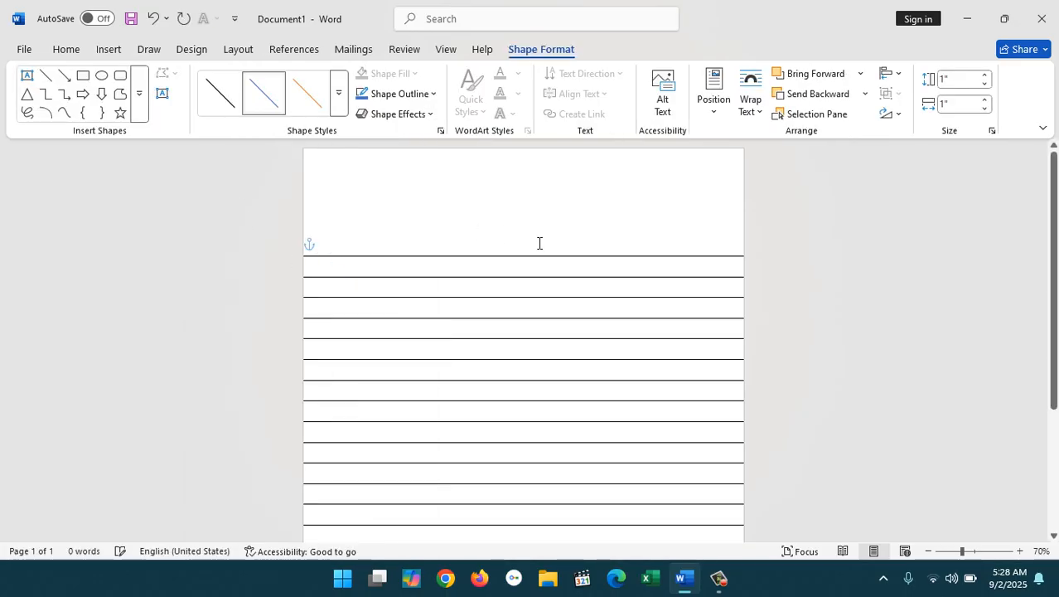
pyautogui.click(106, 51)
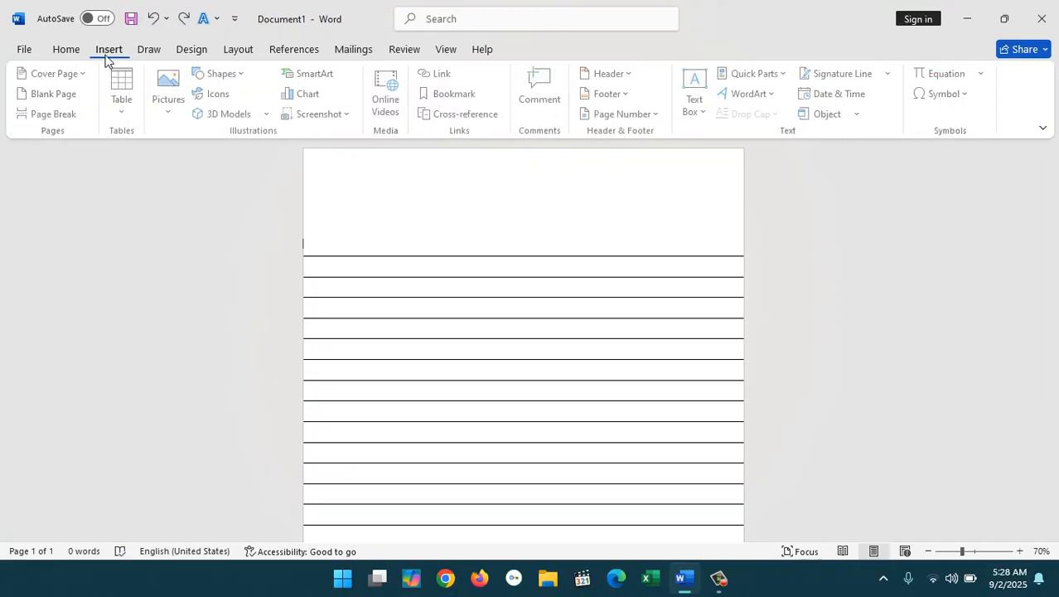
pyautogui.click(228, 76)
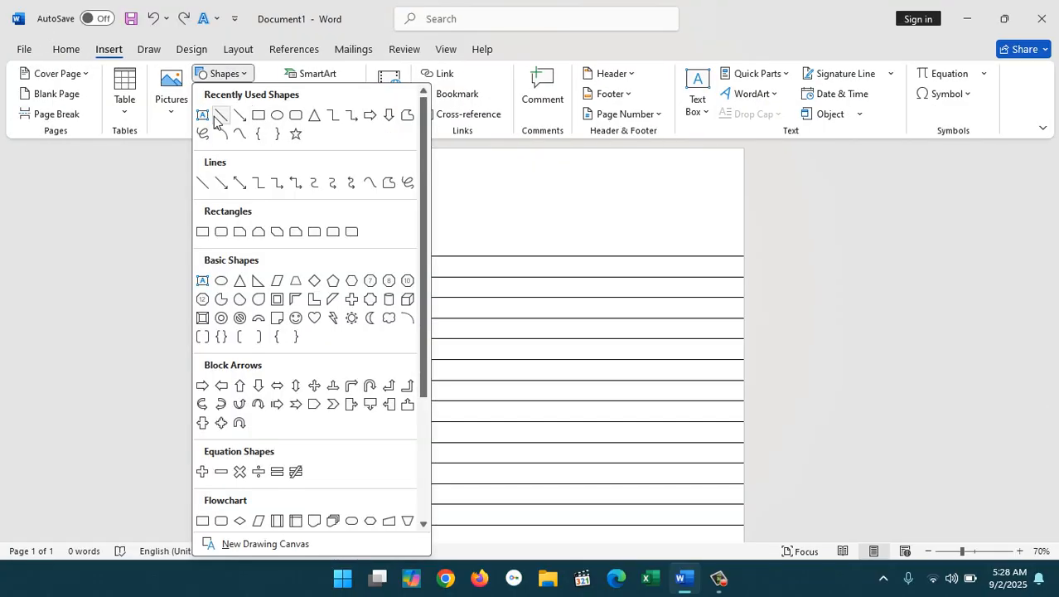
pyautogui.click(219, 118)
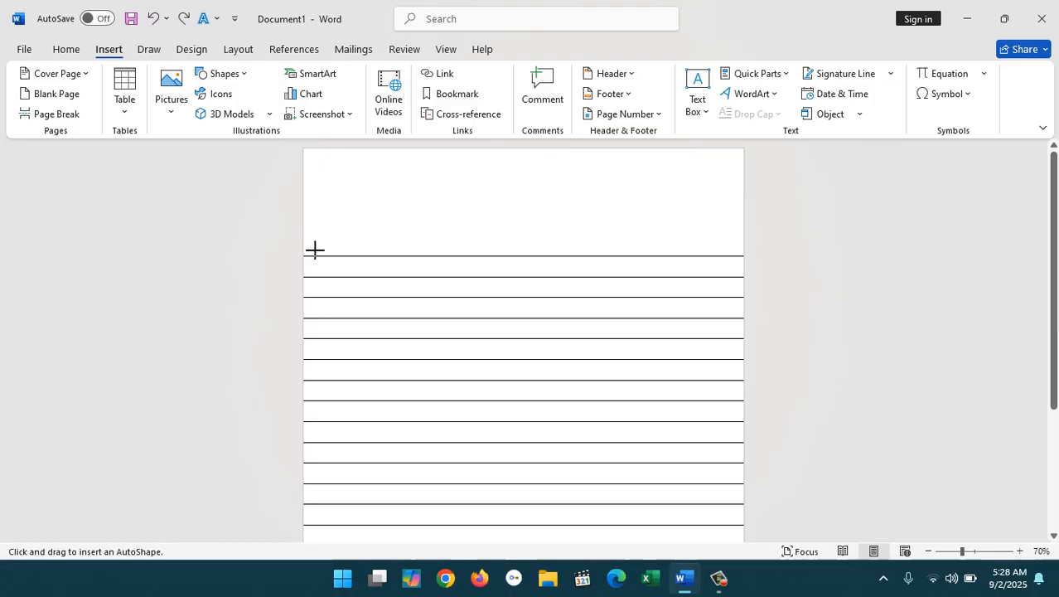
pyautogui.click(308, 240)
pyautogui.hotkey('ctrl', 'z')
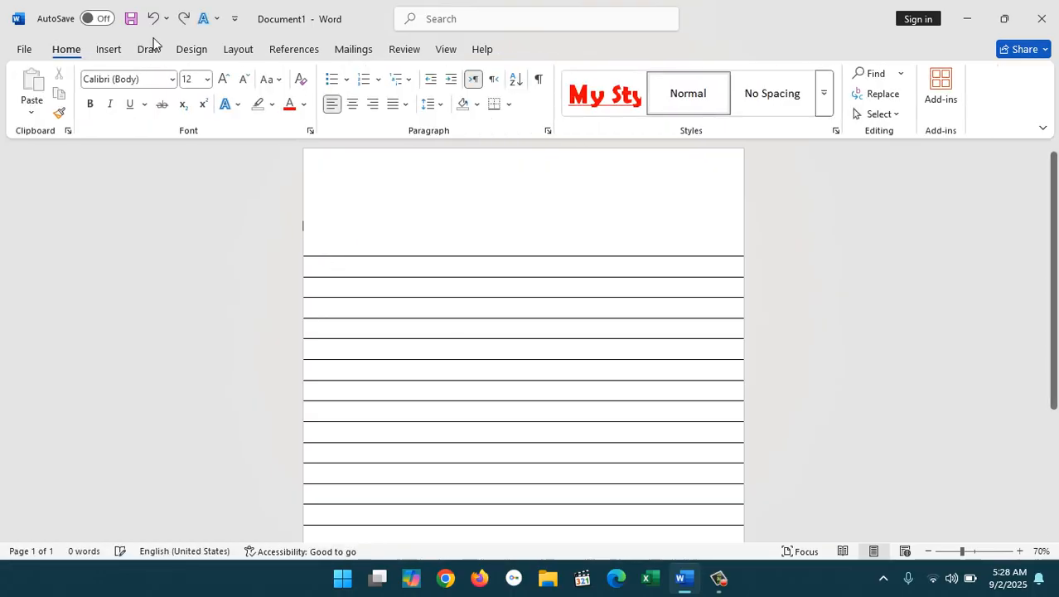
# - Draw a horizontal line across the page width, slightly above the table's upper border
pyautogui.click(107, 50)
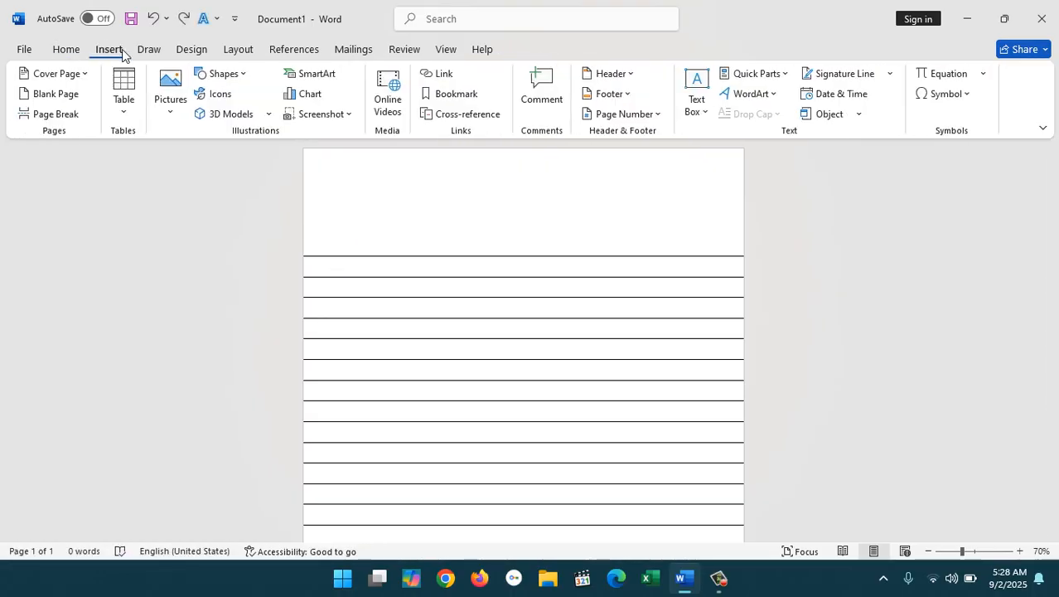
pyautogui.click(221, 80)
pyautogui.click(219, 187)
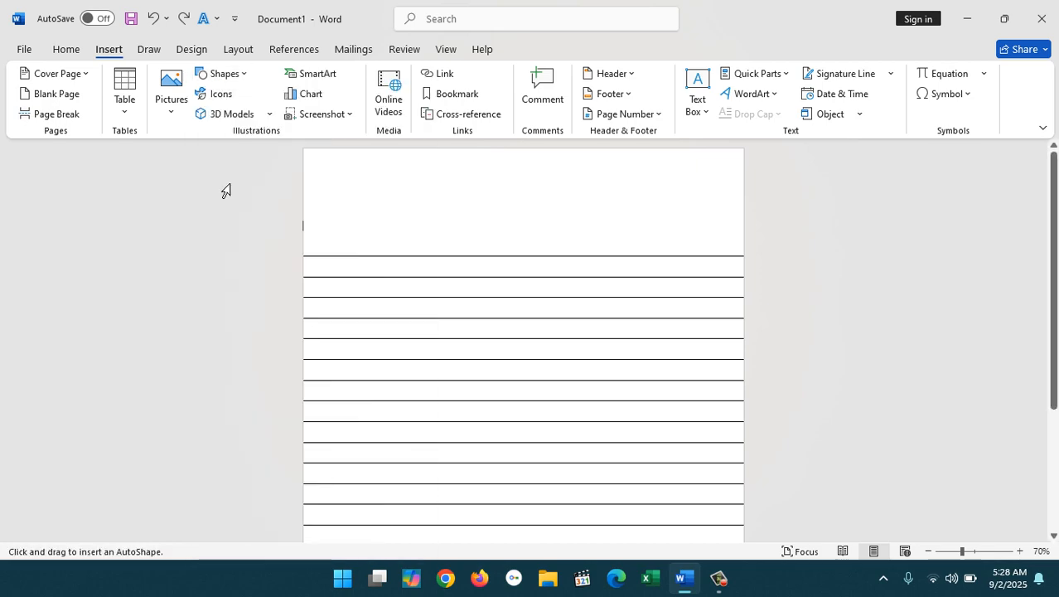
pyautogui.moveTo(315, 249); pyautogui.dragTo(725, 239)
pyautogui.click(742, 242)
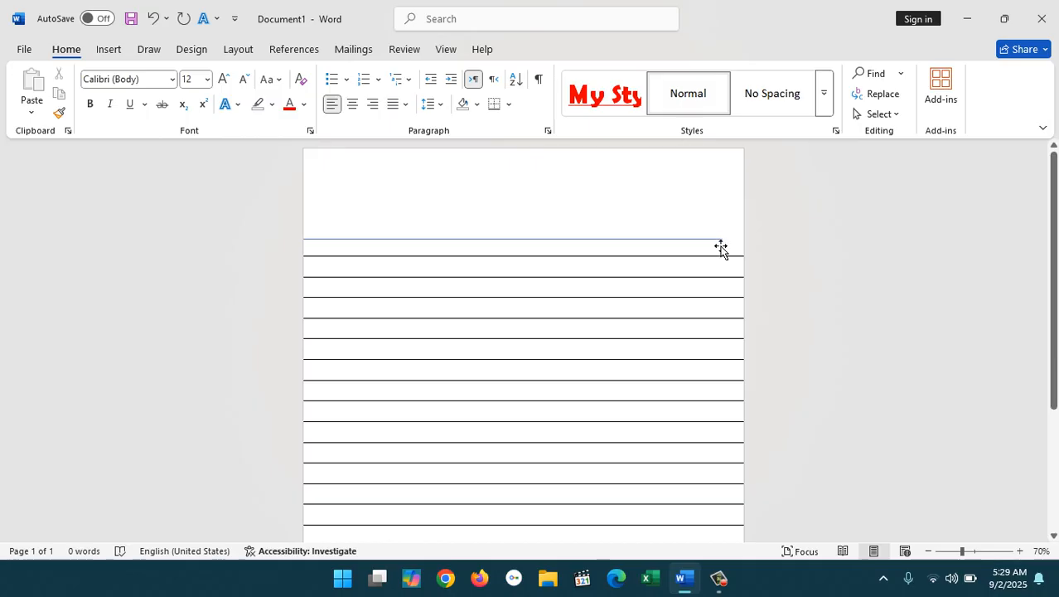
# - Extend the horizontal header line to the full page width and give it a black 4½ pt outline
pyautogui.click(721, 250)
pyautogui.hotkey('shift', 'Right')
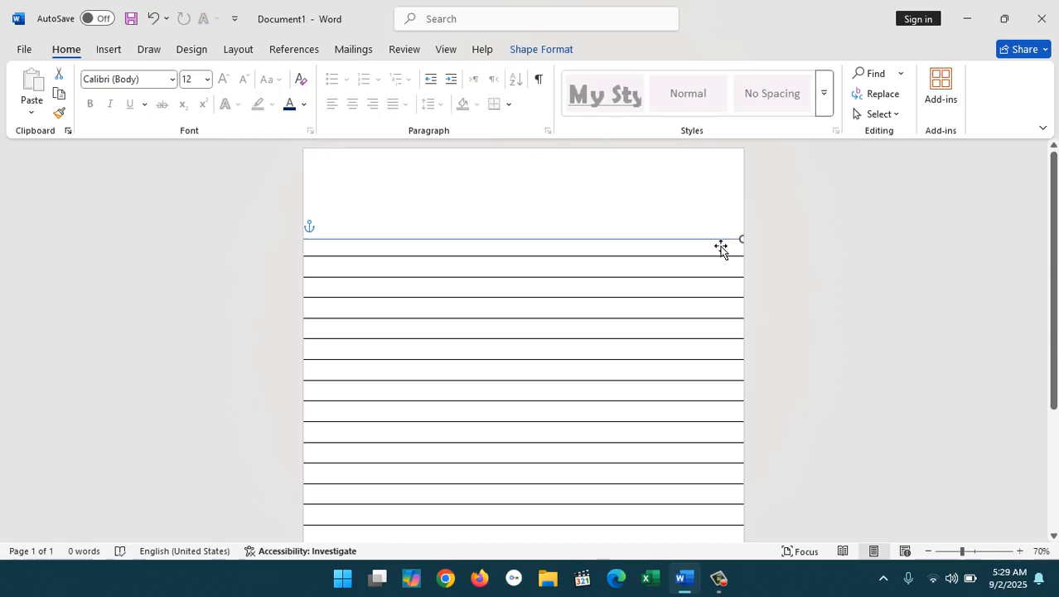
pyautogui.click(534, 52)
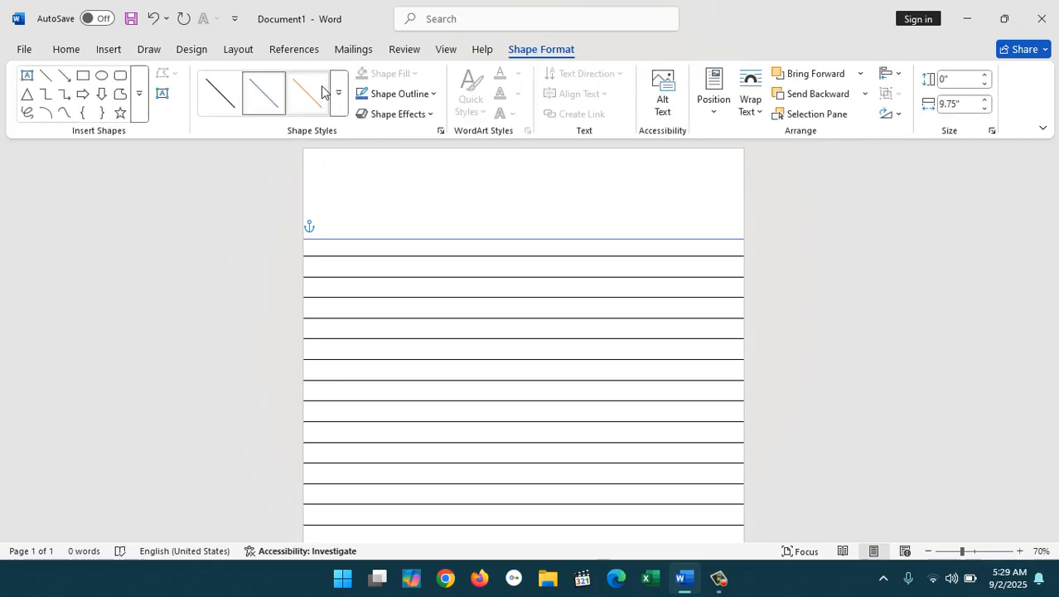
pyautogui.click(397, 94)
pyautogui.click(386, 172)
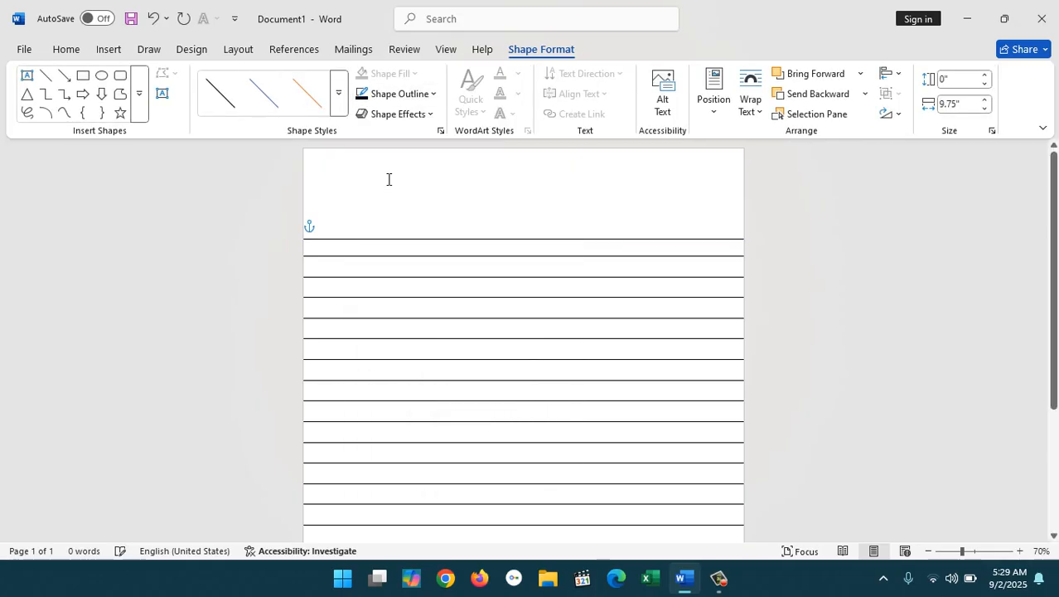
pyautogui.click(400, 94)
pyautogui.moveTo(454, 404)
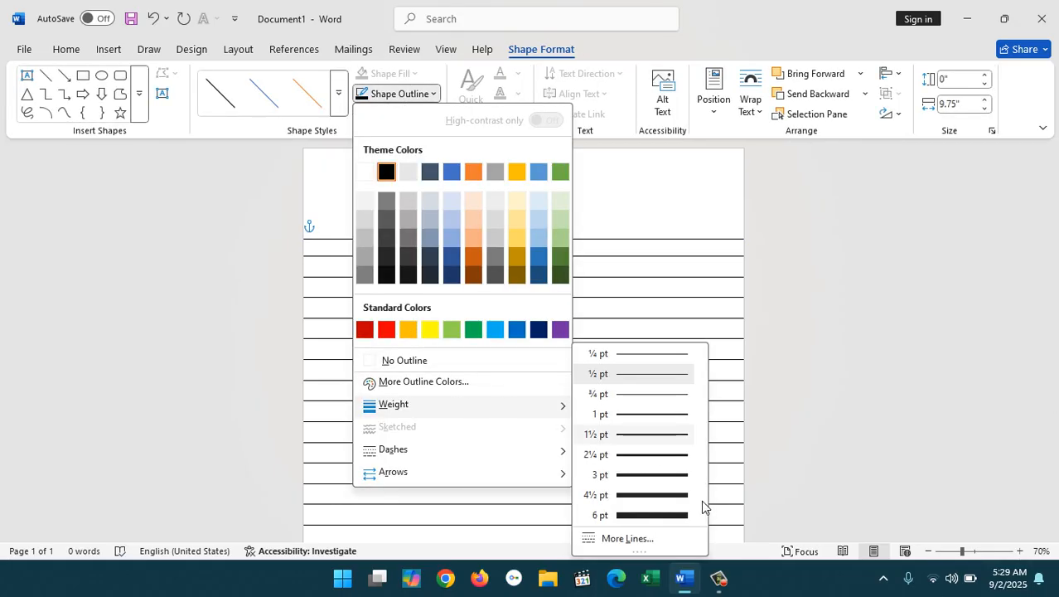
pyautogui.click(674, 495)
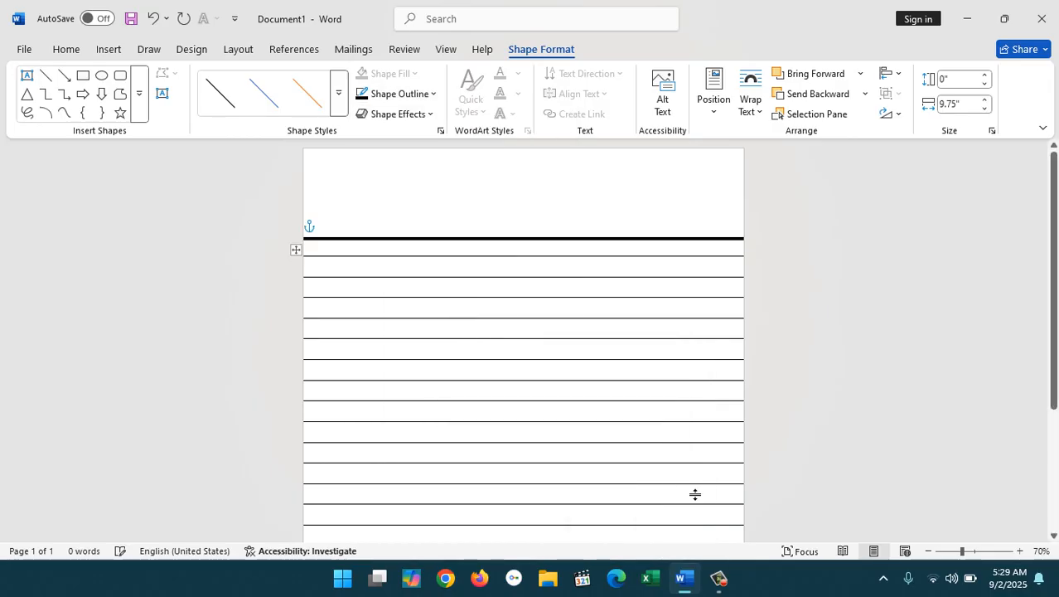
# - Duplicate the thick black header line and position the copy just below the original, above the table's first rule
pyautogui.click(1020, 551)
pyautogui.click(1020, 551)
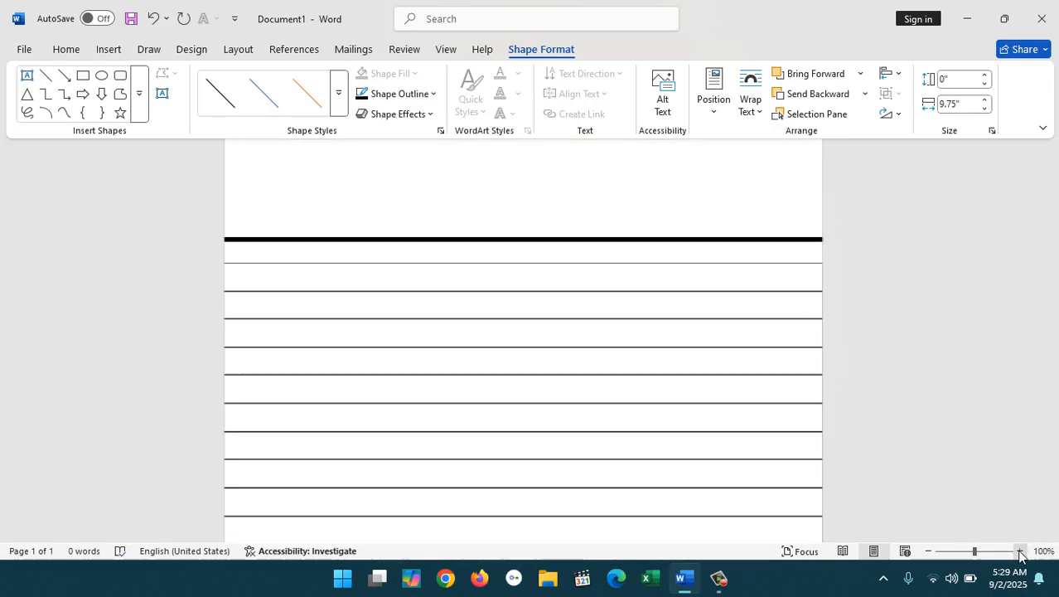
pyautogui.click(1020, 551)
pyautogui.scroll(1, 641, 264)
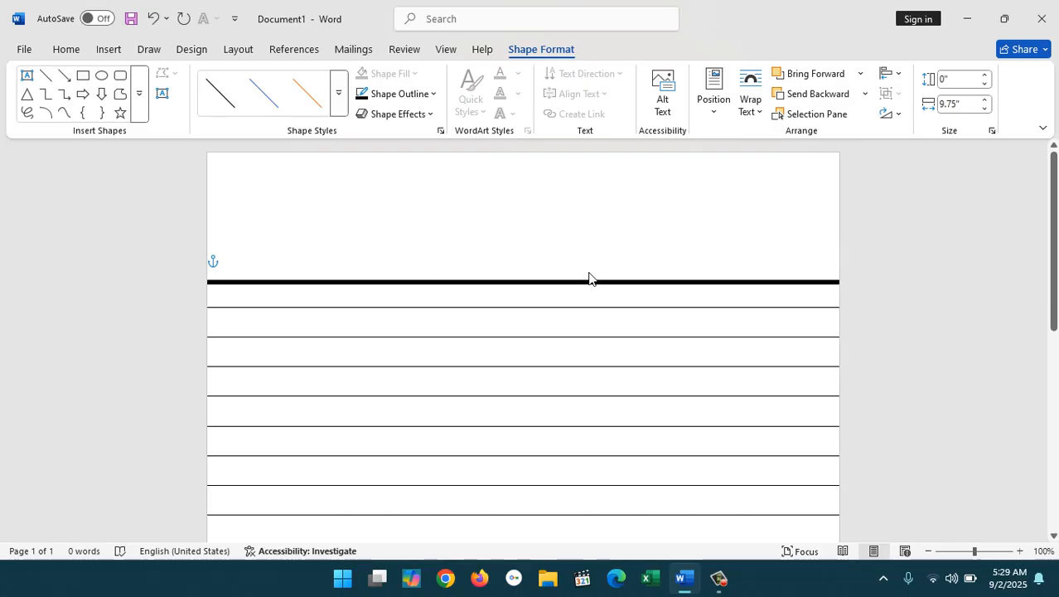
pyautogui.press('Up')
pyautogui.press('Up')
pyautogui.hotkey('ctrl', 'd')
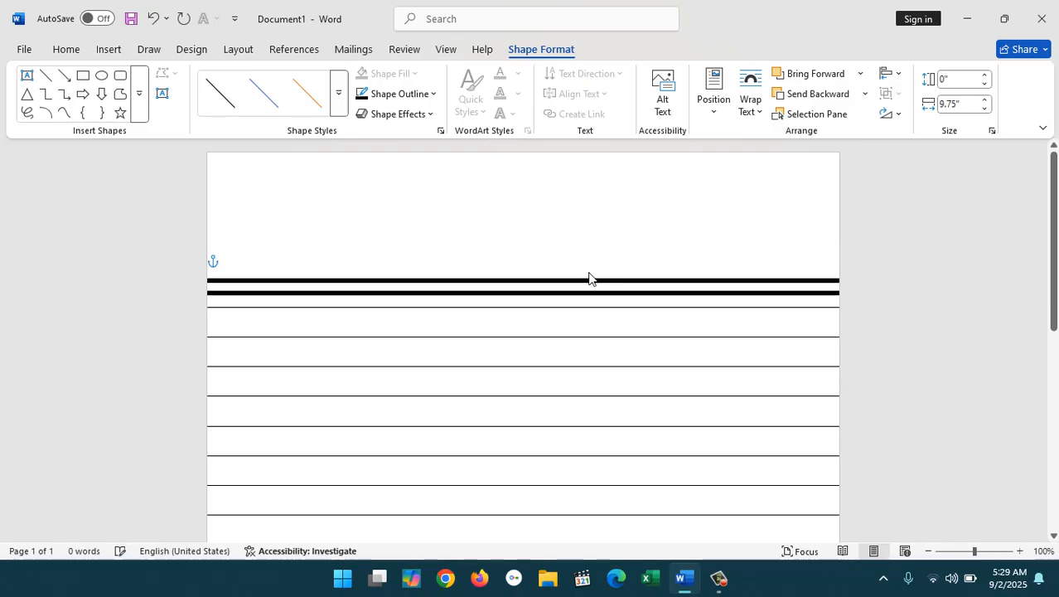
pyautogui.press('Up')
pyautogui.press('Up')
pyautogui.press('Up')
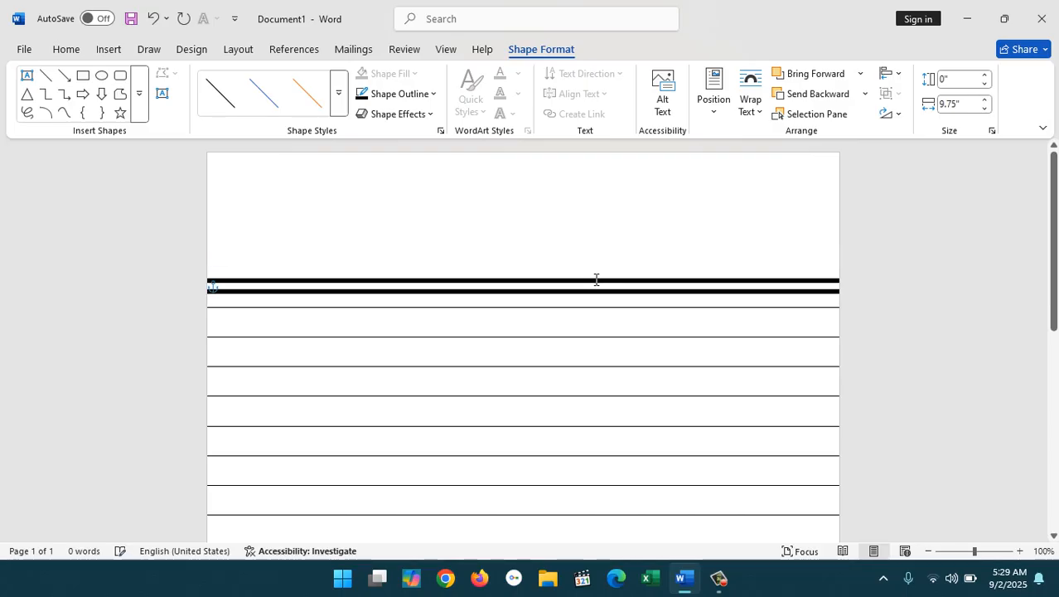
# - Change the lower header line's outline color to red and review the page
pyautogui.click(402, 94)
pyautogui.click(386, 330)
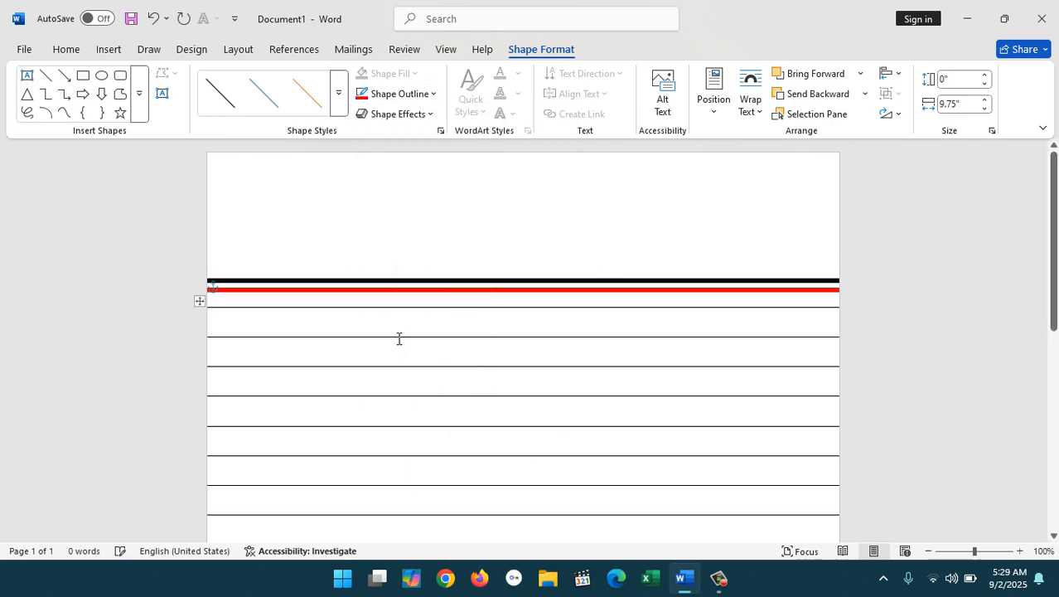
pyautogui.click(493, 208)
pyautogui.scroll(-5, 929, 237)
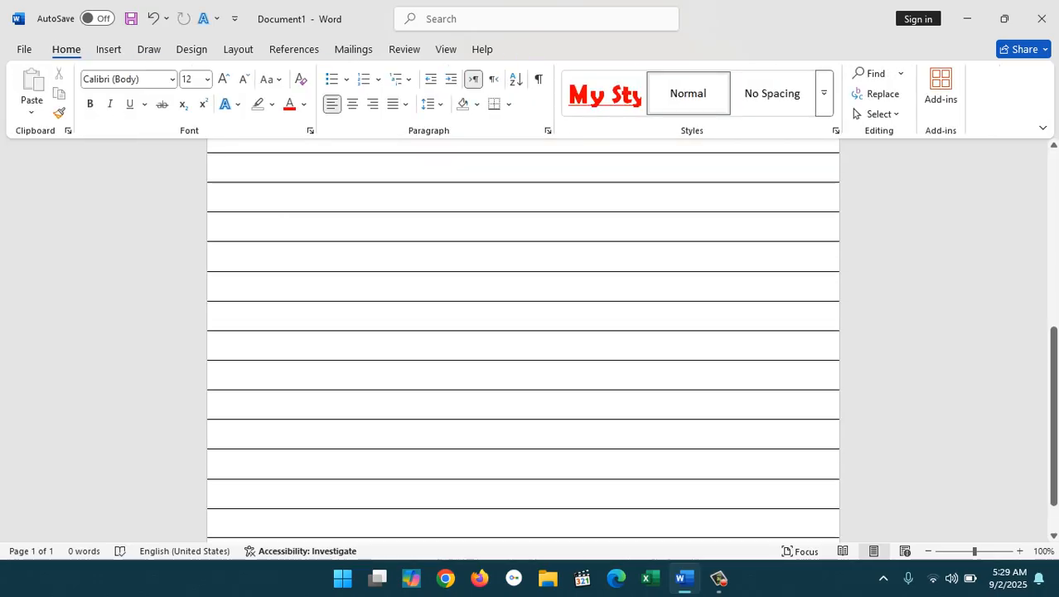
pyautogui.scroll(5, 1044, 361)
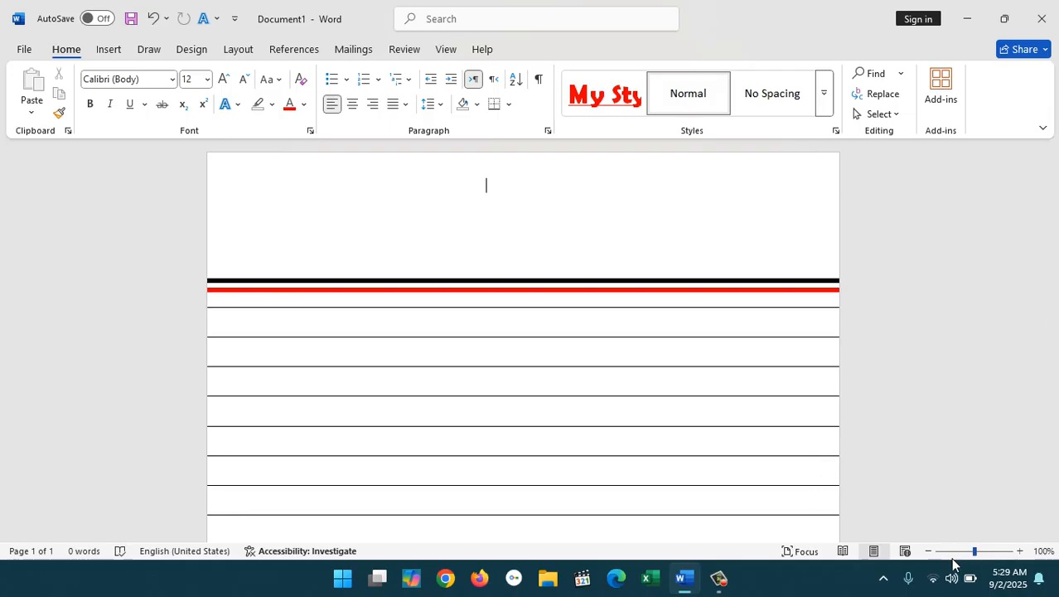
# - Try to draw a line down from the page's top edge in the header area and undo it
pyautogui.click(929, 551)
pyautogui.click(928, 551)
pyautogui.click(928, 551)
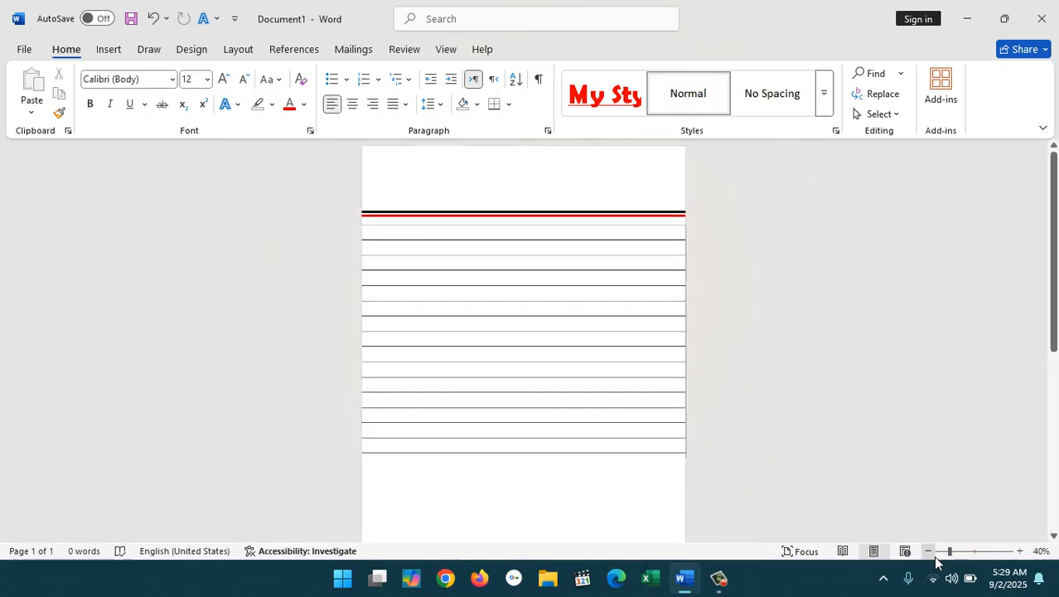
pyautogui.click(928, 551)
pyautogui.click(110, 50)
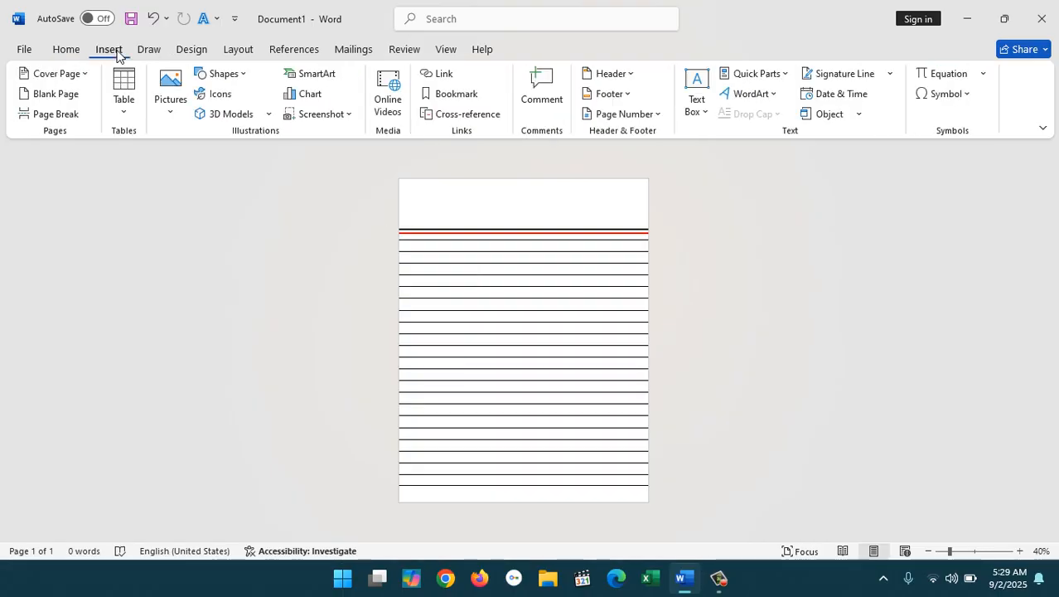
pyautogui.click(221, 73)
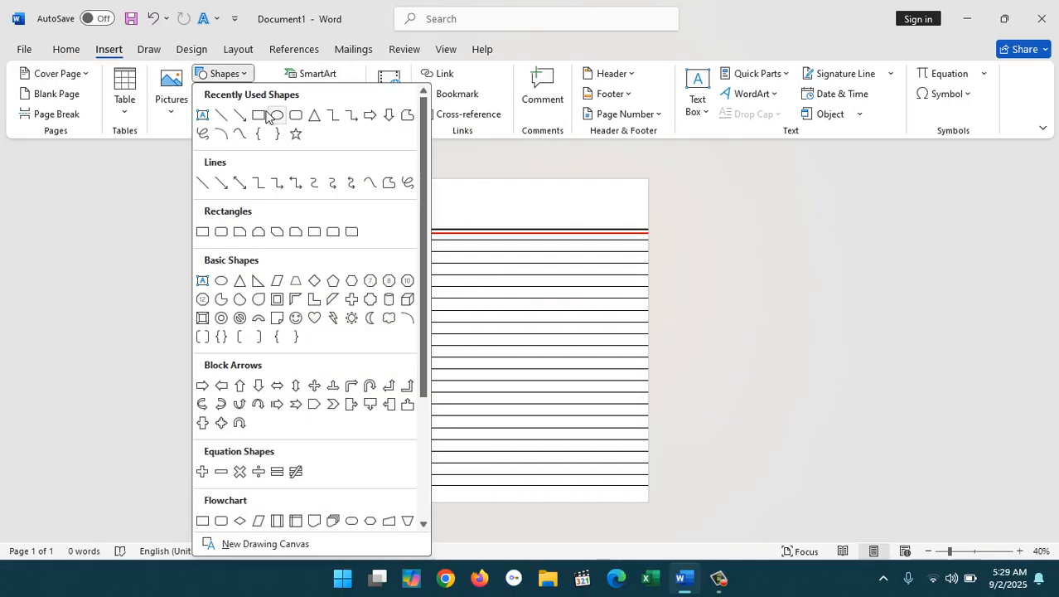
pyautogui.click(221, 115)
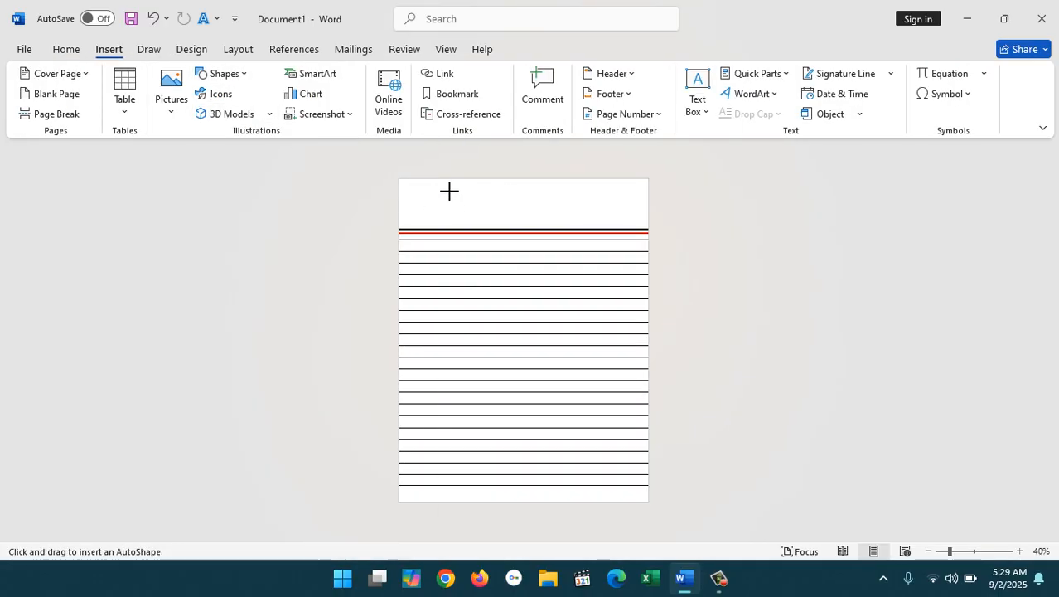
pyautogui.moveTo(439, 181); pyautogui.dragTo(466, 208)
pyautogui.hotkey('ctrl', 'z')
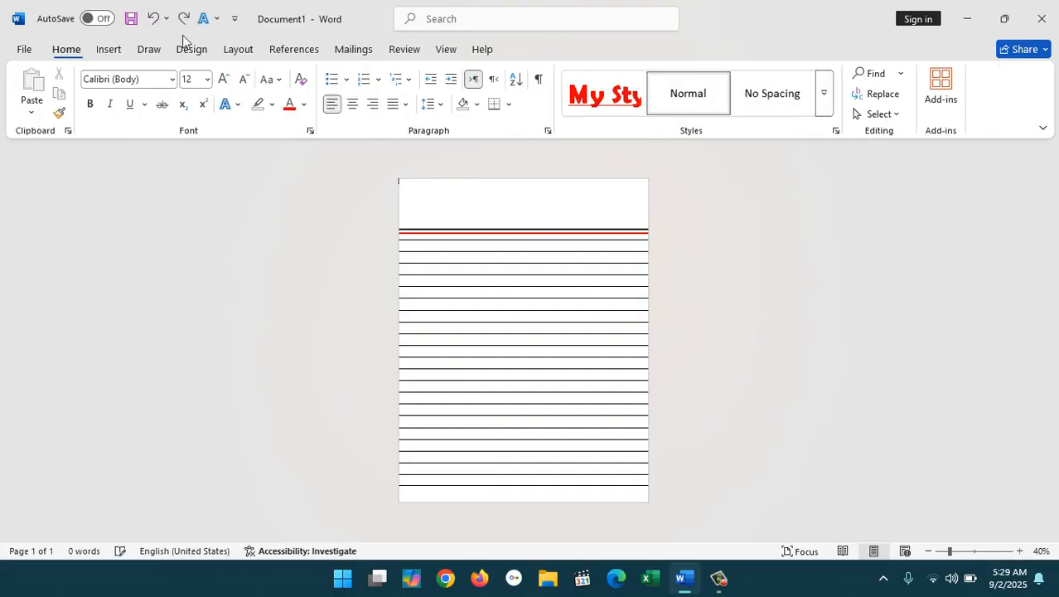
# - Draw a straight vertical margin line near the page's left side, from the top edge down across most of the ruled lines
pyautogui.click(109, 49)
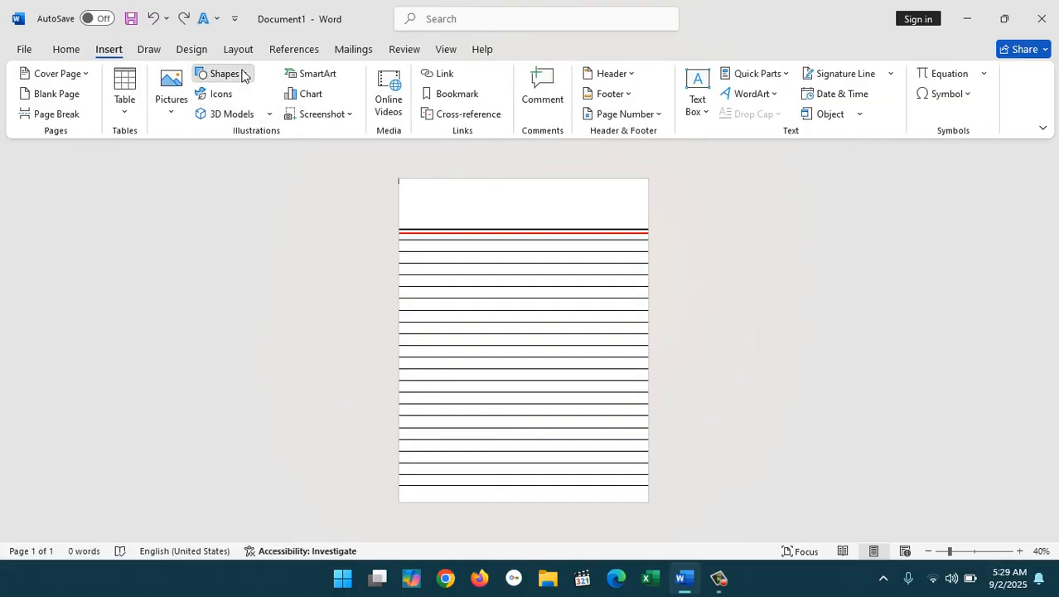
pyautogui.click(239, 74)
pyautogui.click(240, 116)
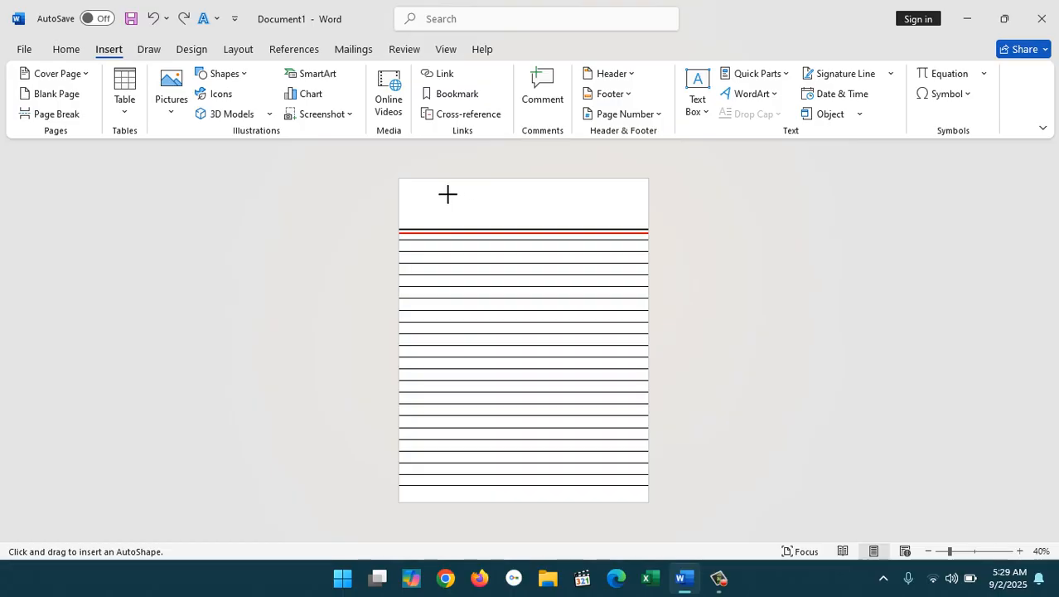
pyautogui.moveTo(436, 180); pyautogui.dragTo(436, 421)
pyautogui.click(432, 422)
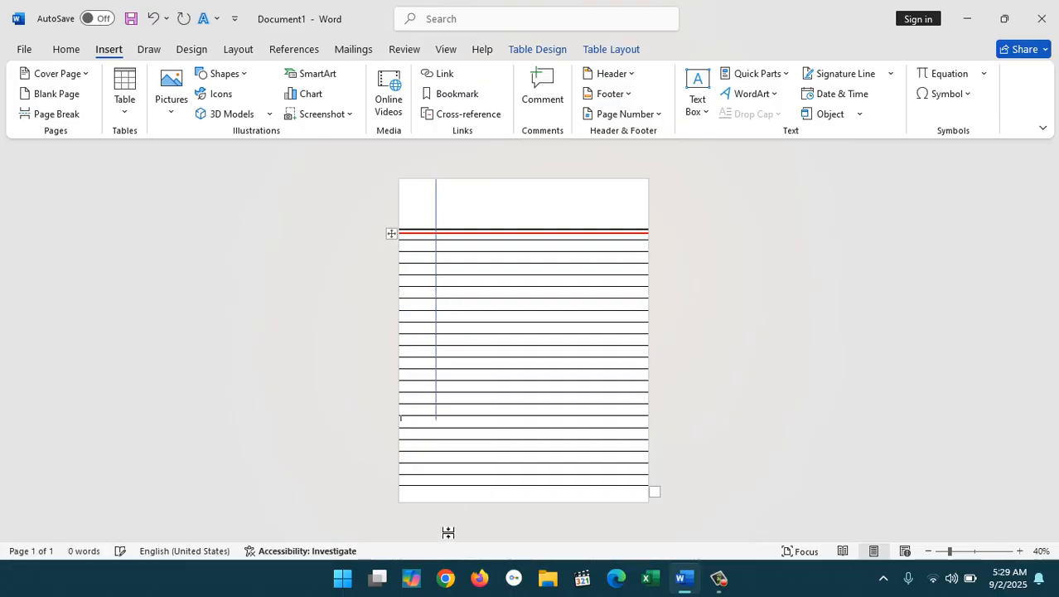
# - Lengthen the vertical margin line to about 15.9 inches so it spans the whole page height
pyautogui.click(443, 374)
pyautogui.hotkey('shift', 'Up')
pyautogui.hotkey('shift', 'Up')
pyautogui.hotkey('shift', 'Up')
pyautogui.hotkey('shift', 'Up')
pyautogui.hotkey('shift', 'Up')
pyautogui.hotkey('shift', 'Up')
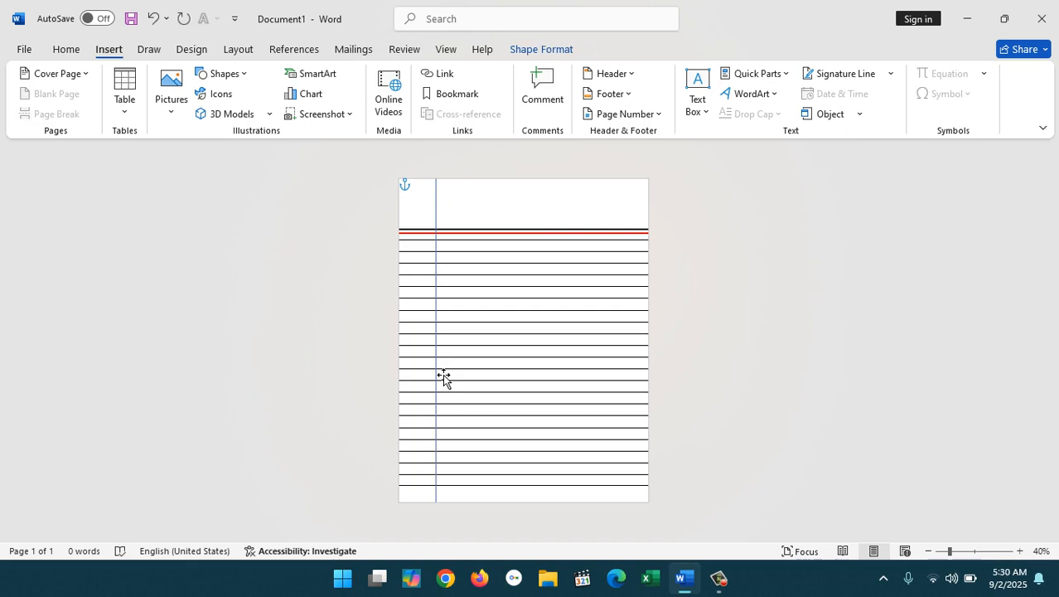
# - Nudge the vertical margin line slightly closer to the page's left edge
pyautogui.click(1017, 551)
pyautogui.click(1018, 551)
pyautogui.click(1018, 551)
pyautogui.click(1017, 551)
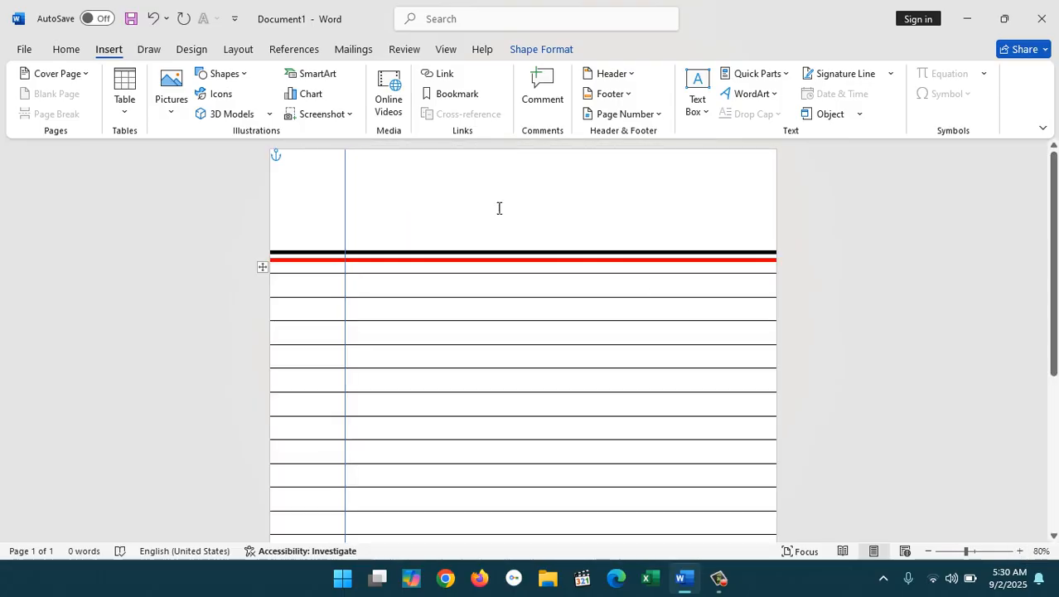
pyautogui.press('Left')
pyautogui.press('Left')
pyautogui.press('Left')
pyautogui.press('Left')
pyautogui.press('Left')
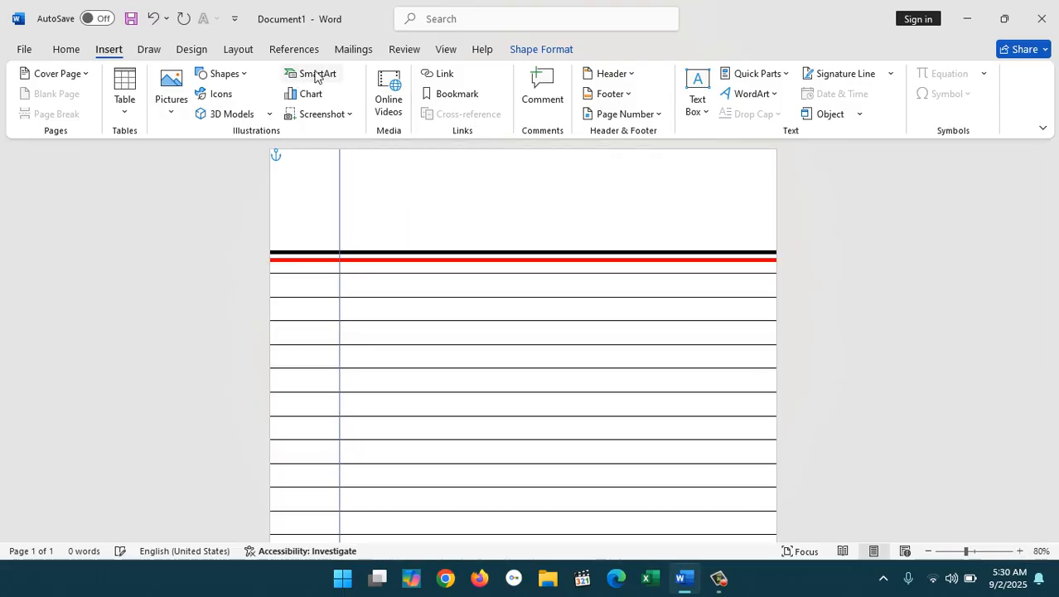
# - Set the vertical margin line's outline color to black
pyautogui.click(234, 73)
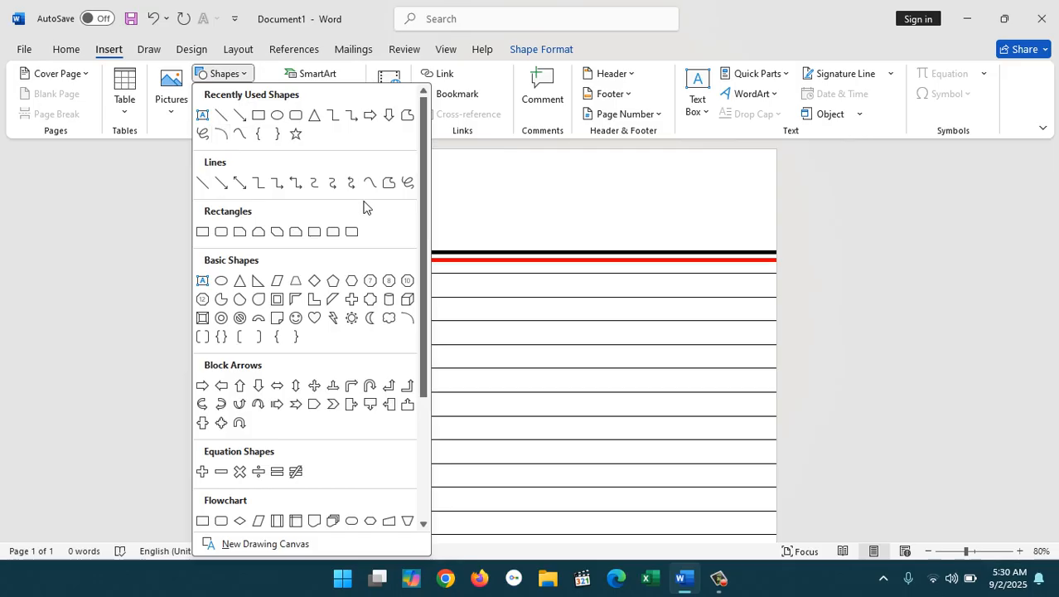
pyautogui.click(530, 56)
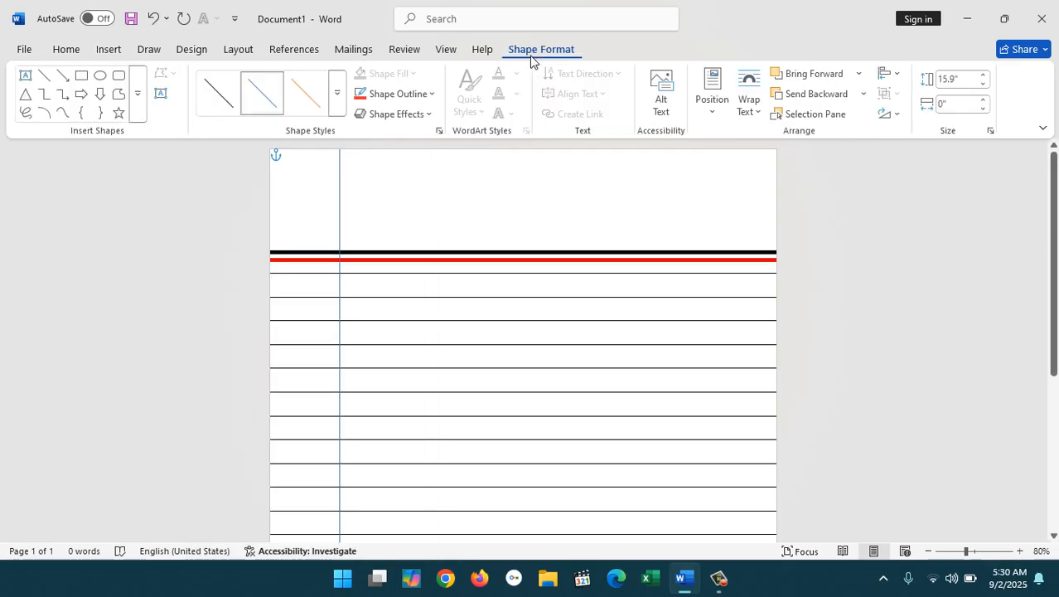
pyautogui.click(391, 101)
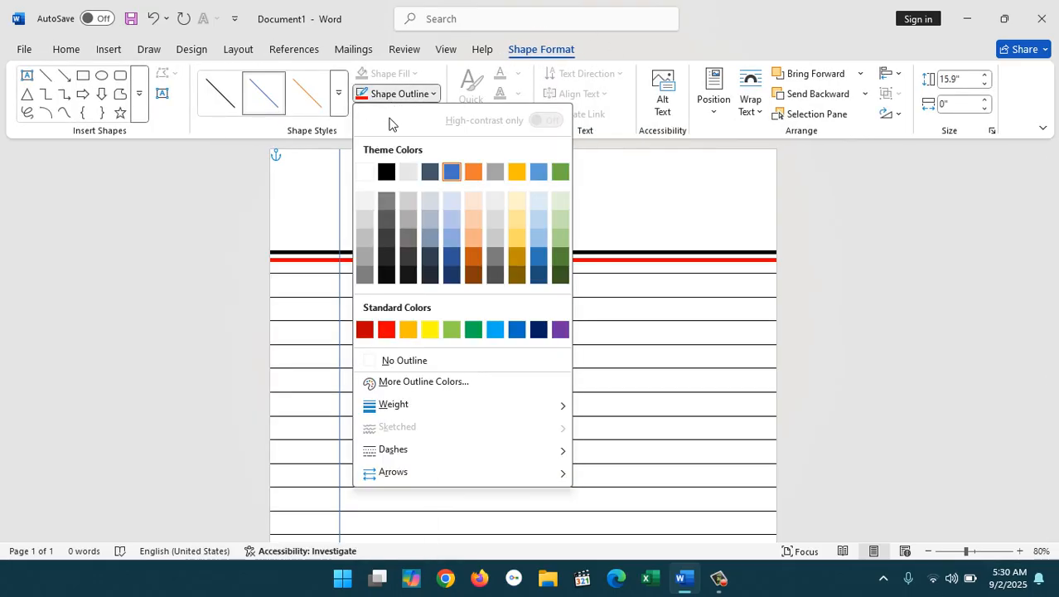
pyautogui.click(386, 170)
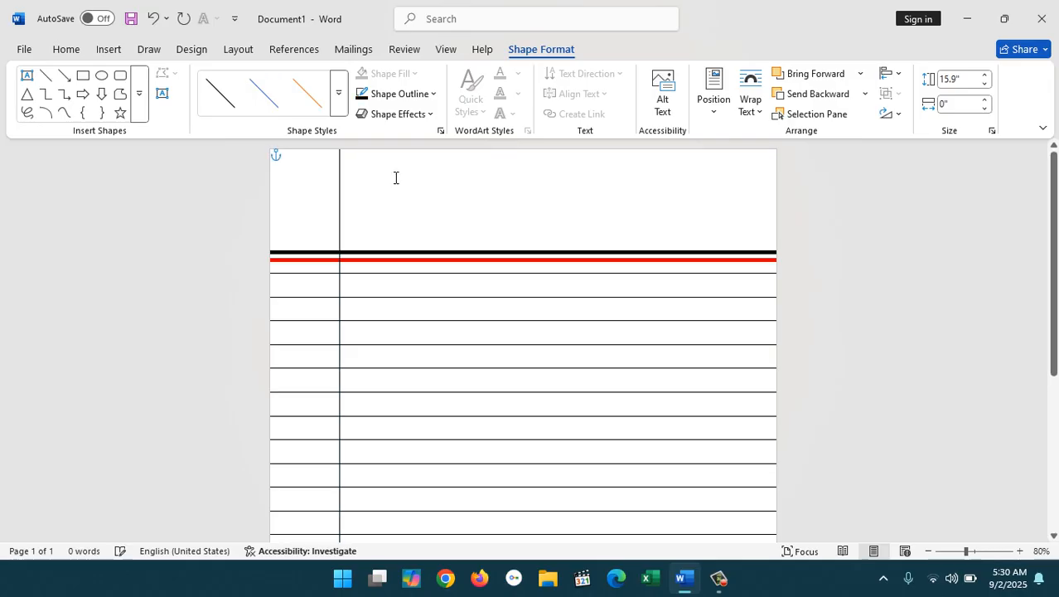
# - Set the vertical margin line's weight to 4½ pt
pyautogui.click(397, 94)
pyautogui.moveTo(406, 405)
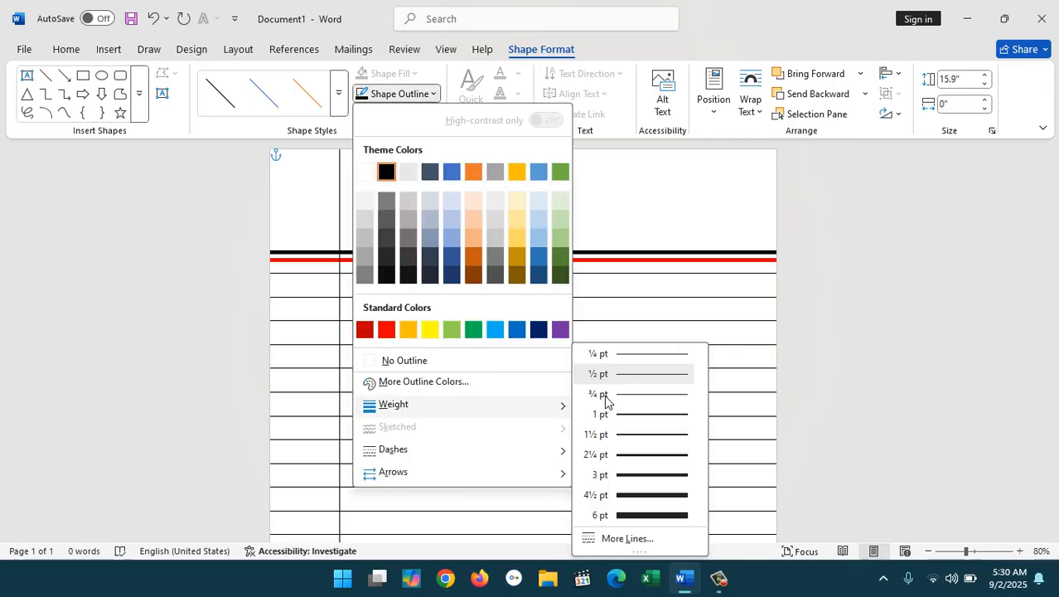
pyautogui.click(655, 495)
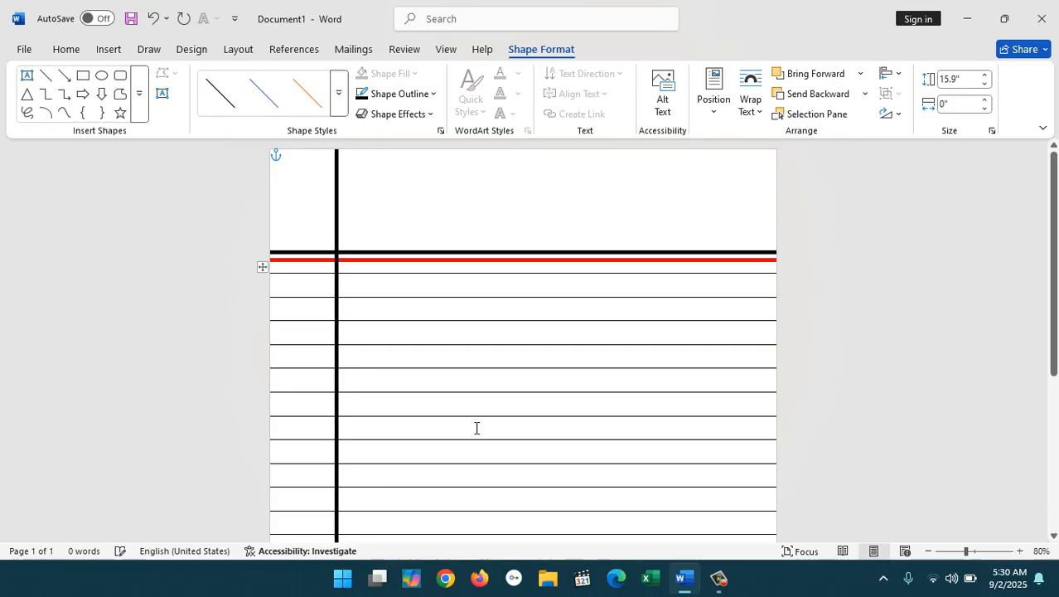
# - Set the vertical margin line's weight to 3 pt and deselect it
pyautogui.click(404, 94)
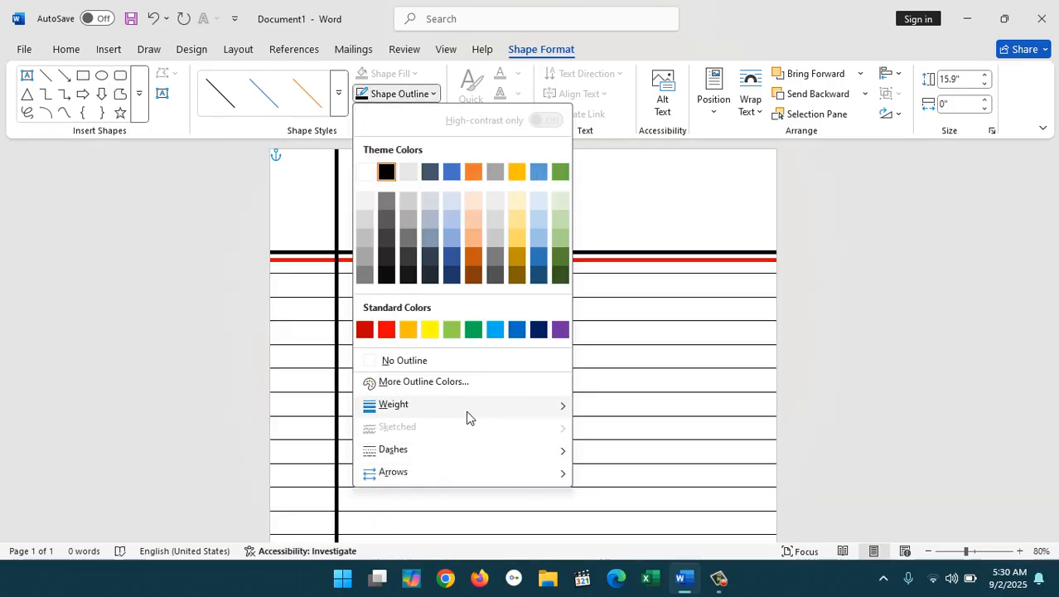
pyautogui.moveTo(471, 406)
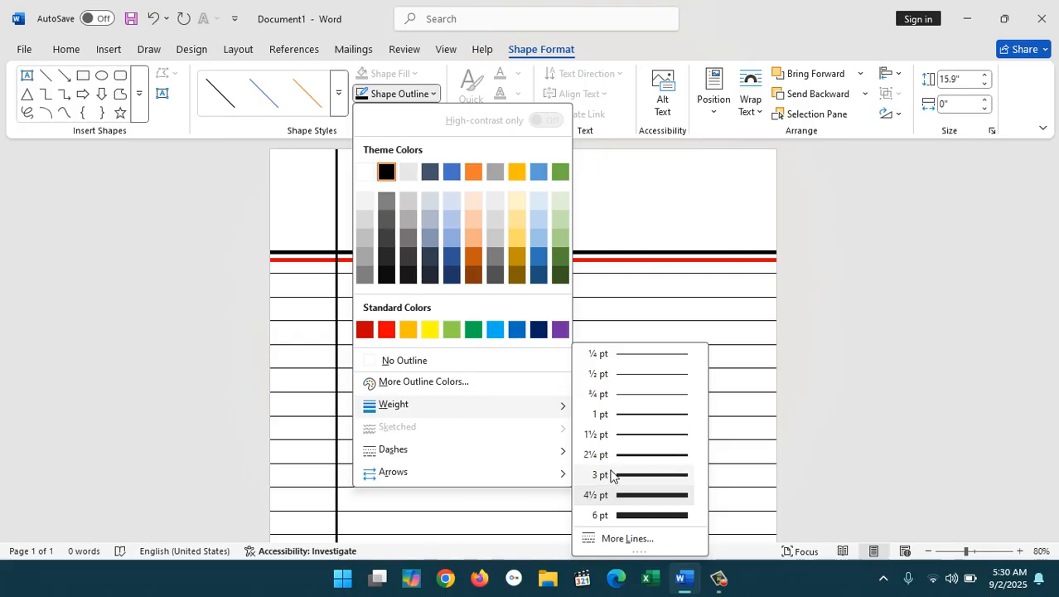
pyautogui.click(607, 473)
pyautogui.press('Escape')
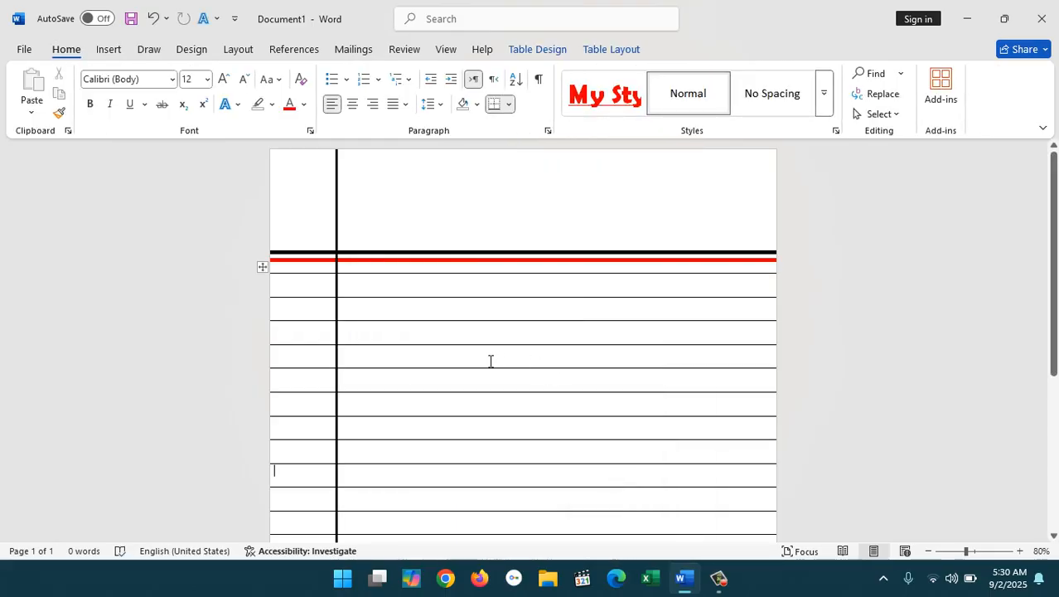
# - Duplicate the vertical margin line and position the copy close beside the original, on its left side
pyautogui.click(343, 369)
pyautogui.press('Left')
pyautogui.press('Left')
pyautogui.press('Left')
pyautogui.press('Left')
pyautogui.press('Left')
pyautogui.press('Left')
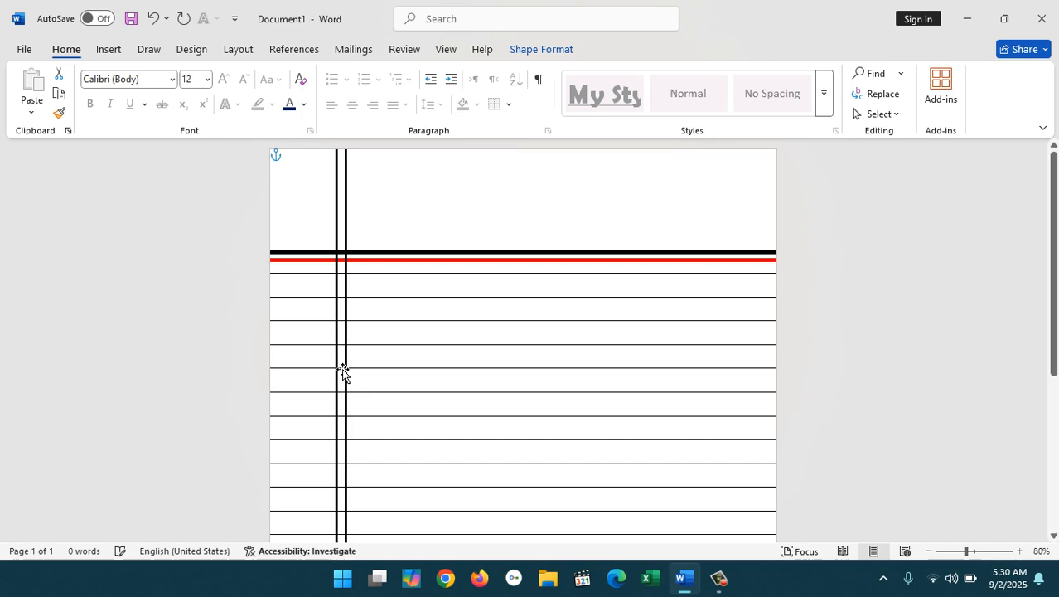
pyautogui.press('Right')
pyautogui.press('Right')
pyautogui.press('Right')
pyautogui.press('Right')
pyautogui.press('Right')
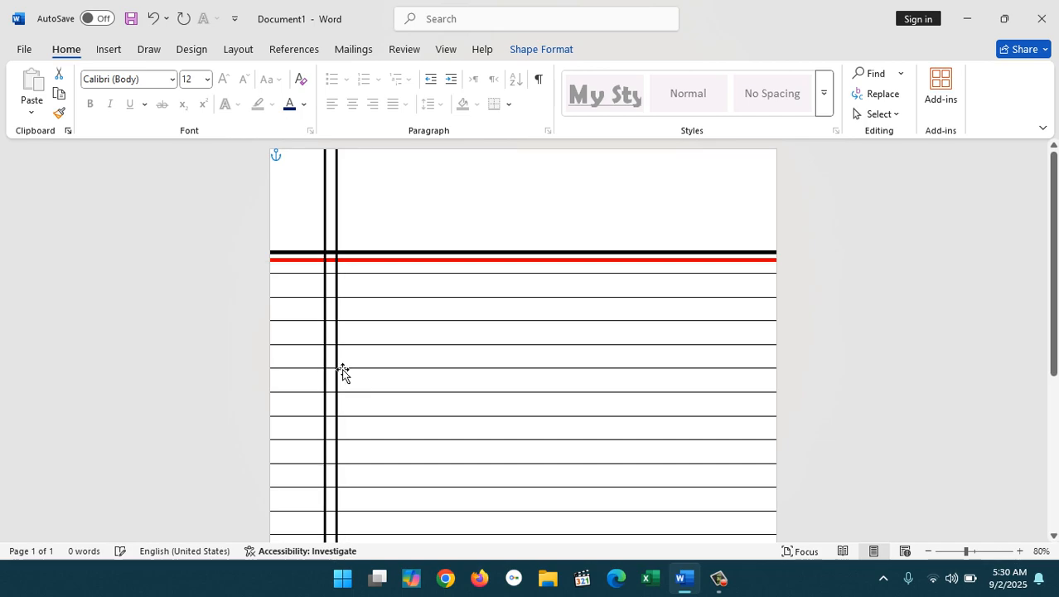
pyautogui.press('Left')
pyautogui.press('Left')
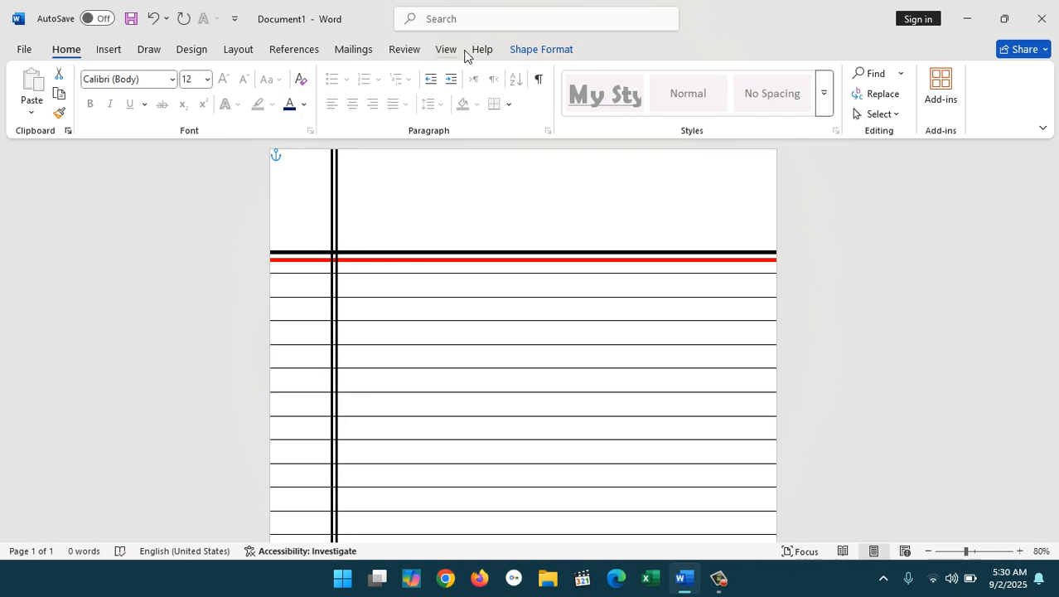
# - Set the outline color of the left vertical margin line to red
pyautogui.click(495, 53)
pyautogui.click(539, 50)
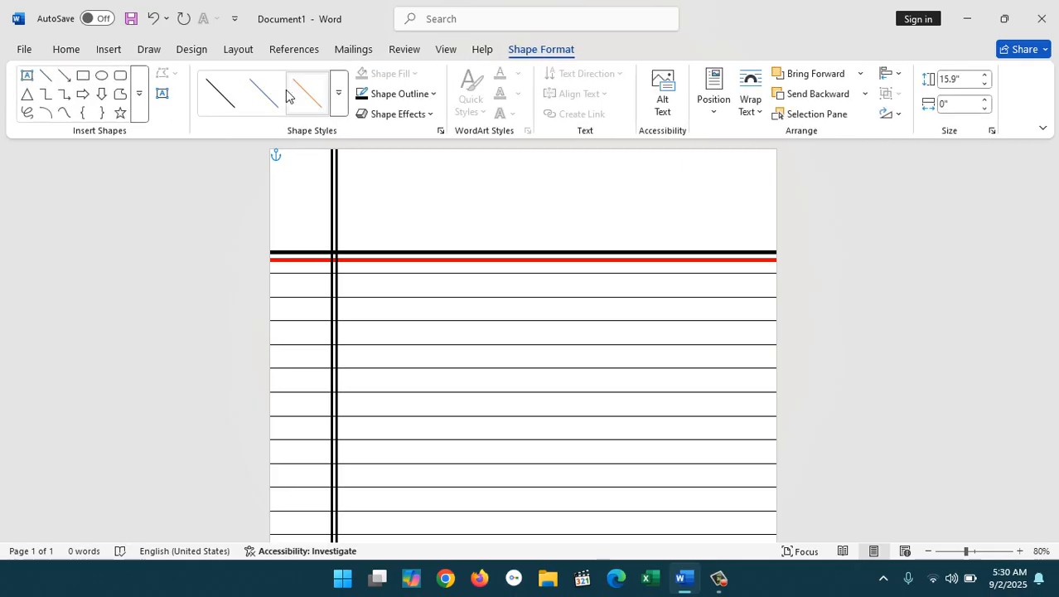
pyautogui.click(398, 93)
pyautogui.click(387, 332)
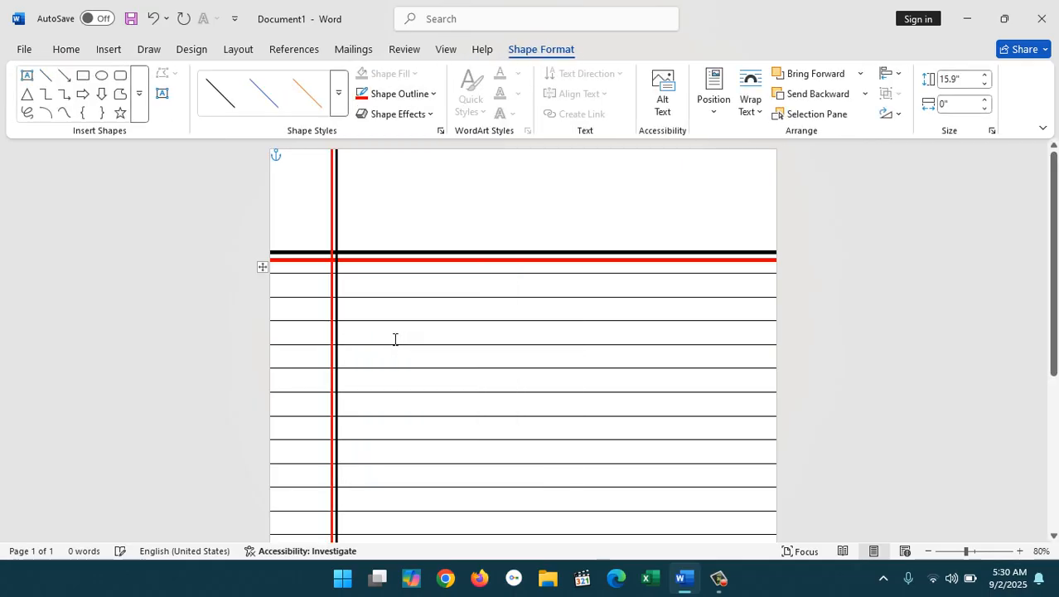
# - Set the red horizontal header line's weight to 3 pt
pyautogui.click(432, 266)
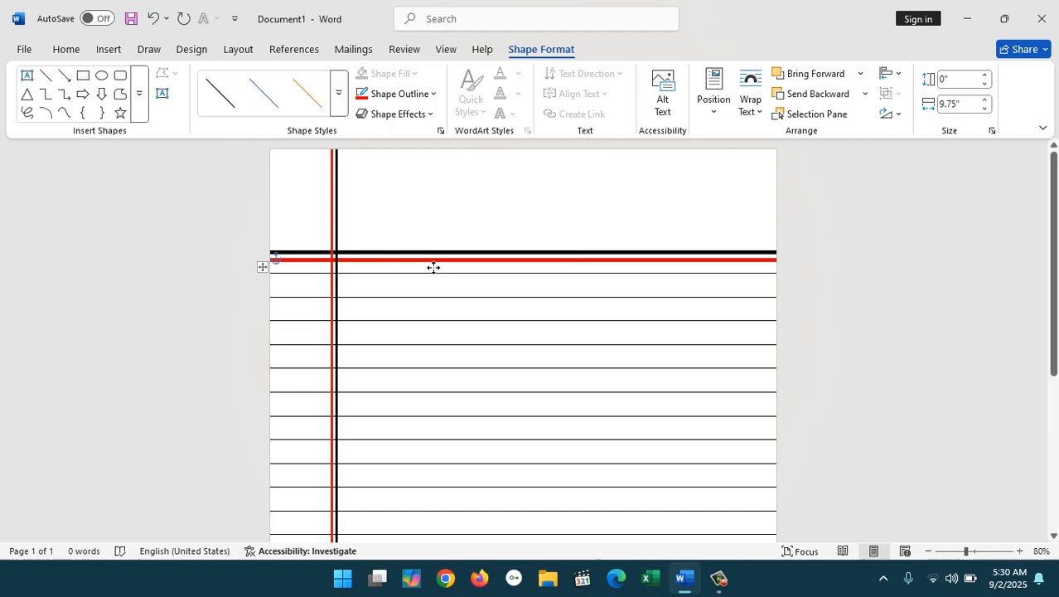
pyautogui.click(414, 94)
pyautogui.moveTo(437, 418)
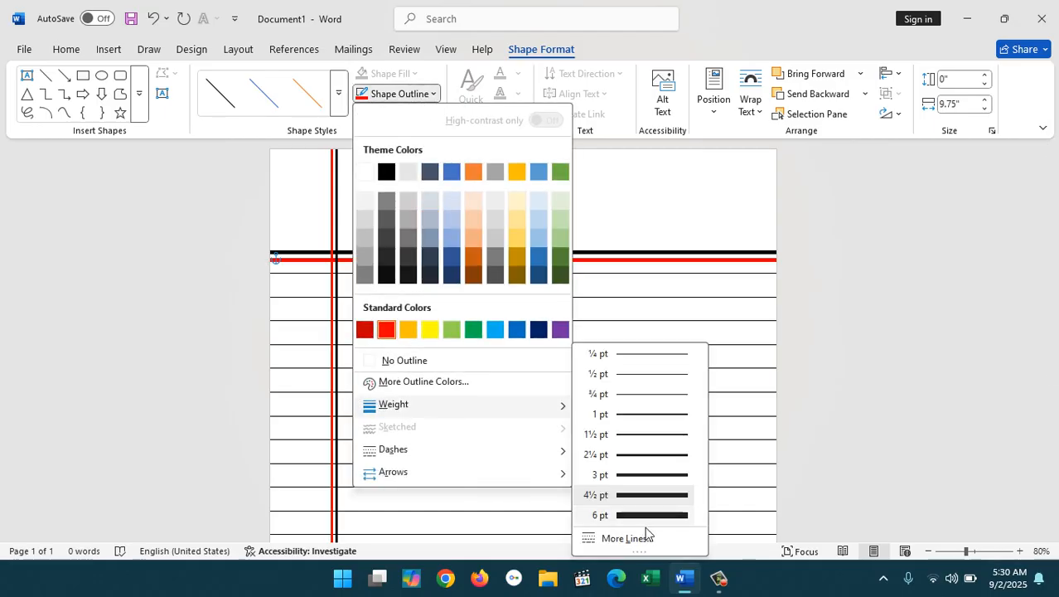
pyautogui.click(644, 482)
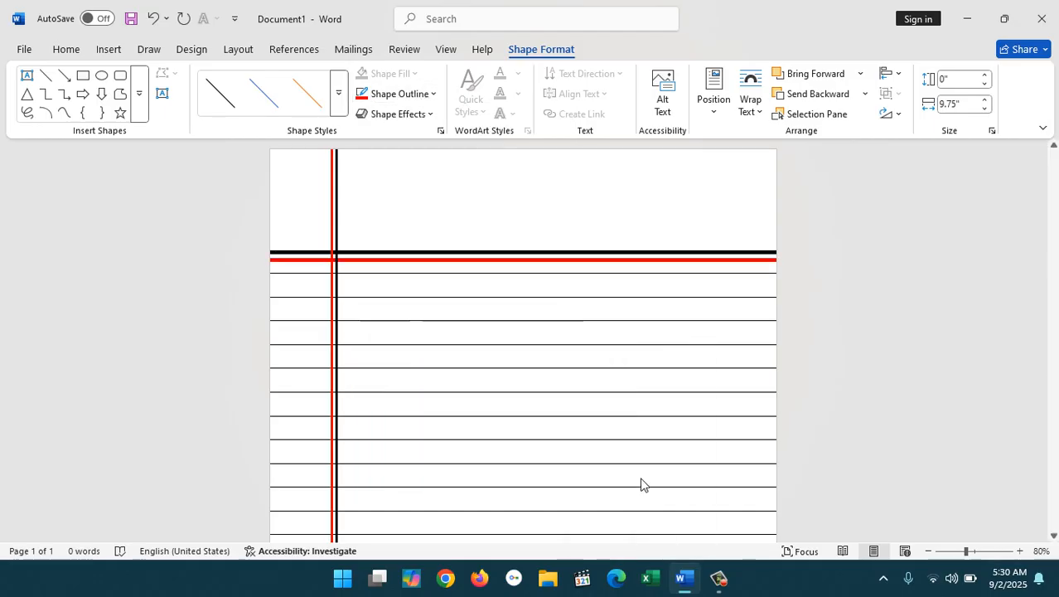
# - Nudge the black header line slightly down toward the red one, set its weight to 3 pt, and deselect it
pyautogui.click(457, 259)
pyautogui.press('Down')
pyautogui.press('Down')
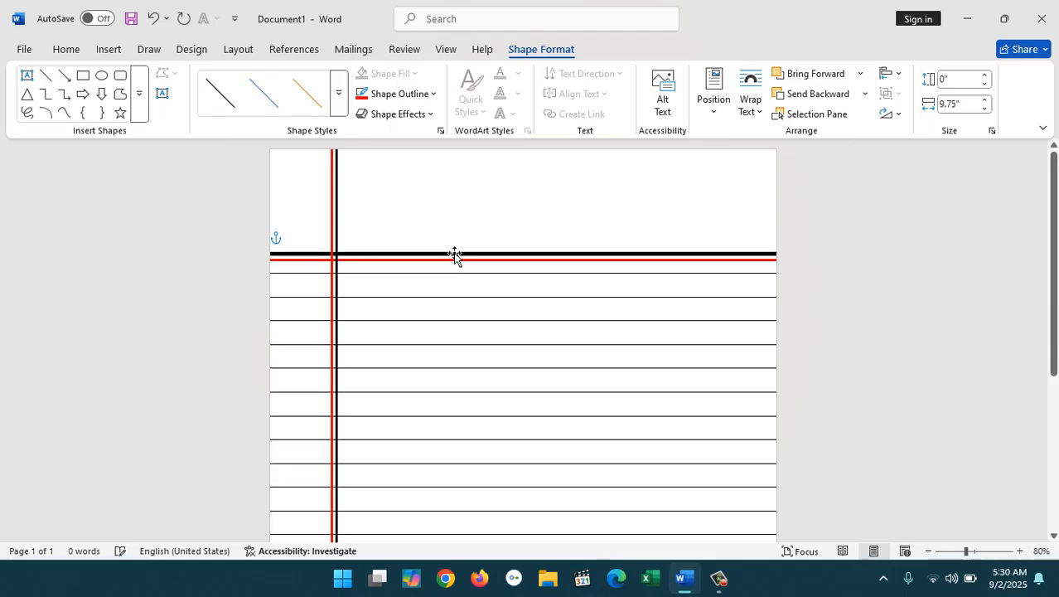
pyautogui.click(400, 100)
pyautogui.moveTo(412, 417)
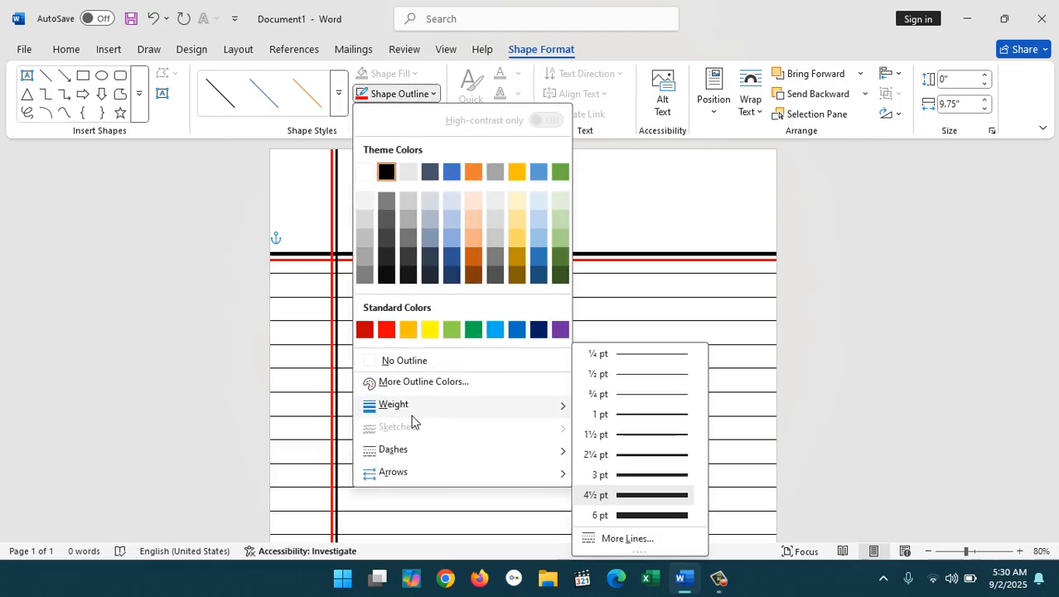
pyautogui.click(628, 472)
pyautogui.click(878, 285)
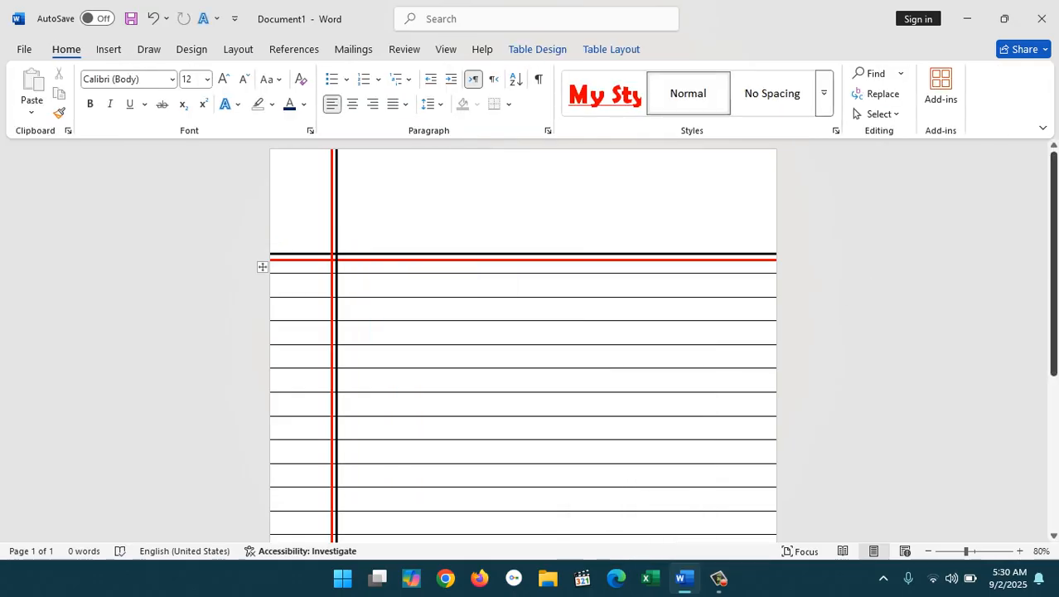
# - Draw a rectangle with rounded diagonal corners, about 1.35" high and 2.43" wide, in the right part of the page's header area
pyautogui.scroll(-5, 1053, 355)
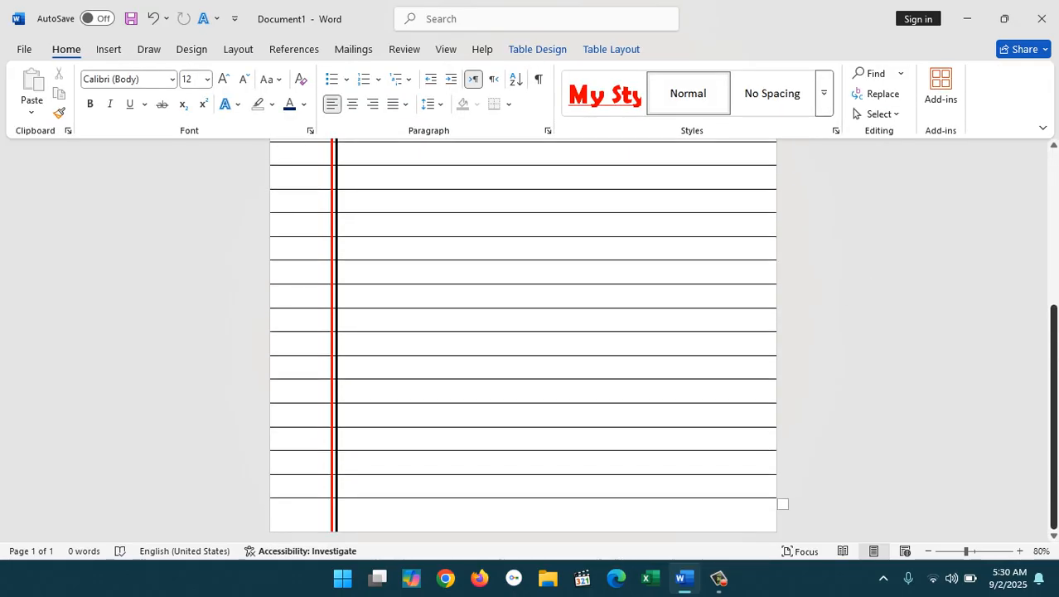
pyautogui.scroll(5, 523, 340)
pyautogui.click(713, 241)
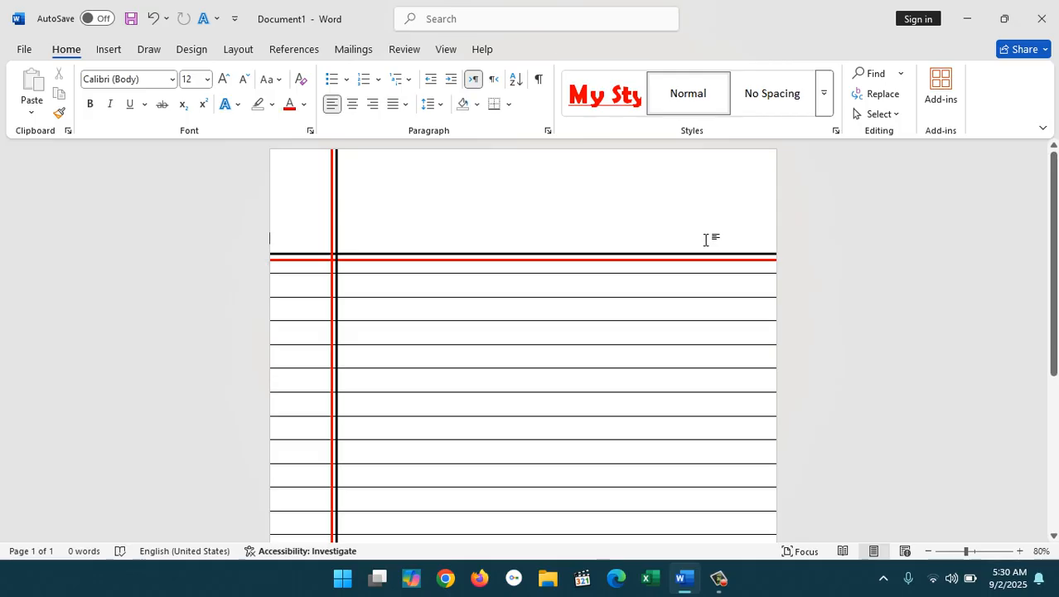
pyautogui.click(103, 52)
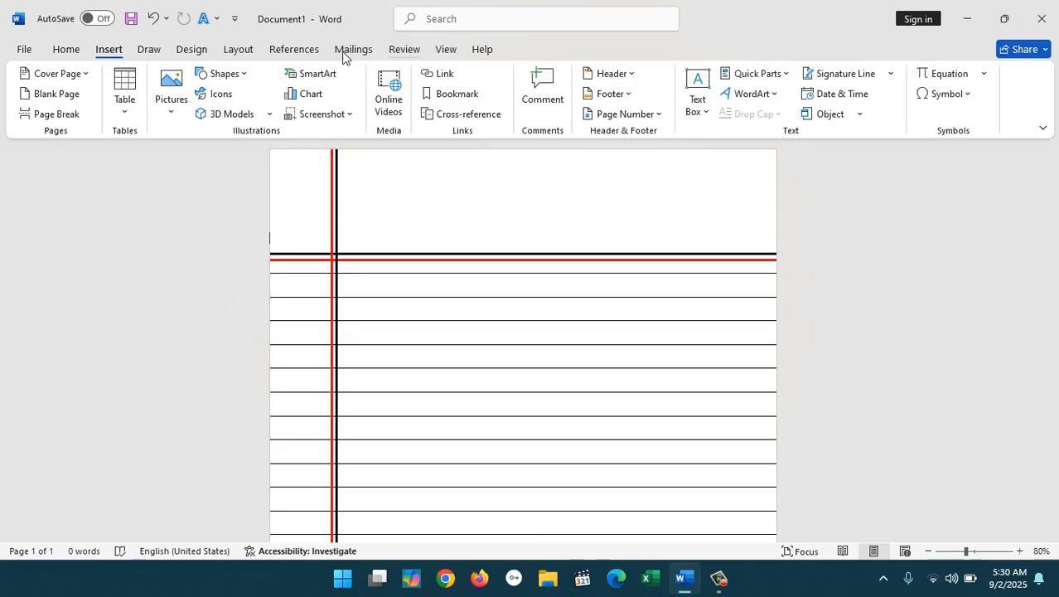
pyautogui.click(221, 73)
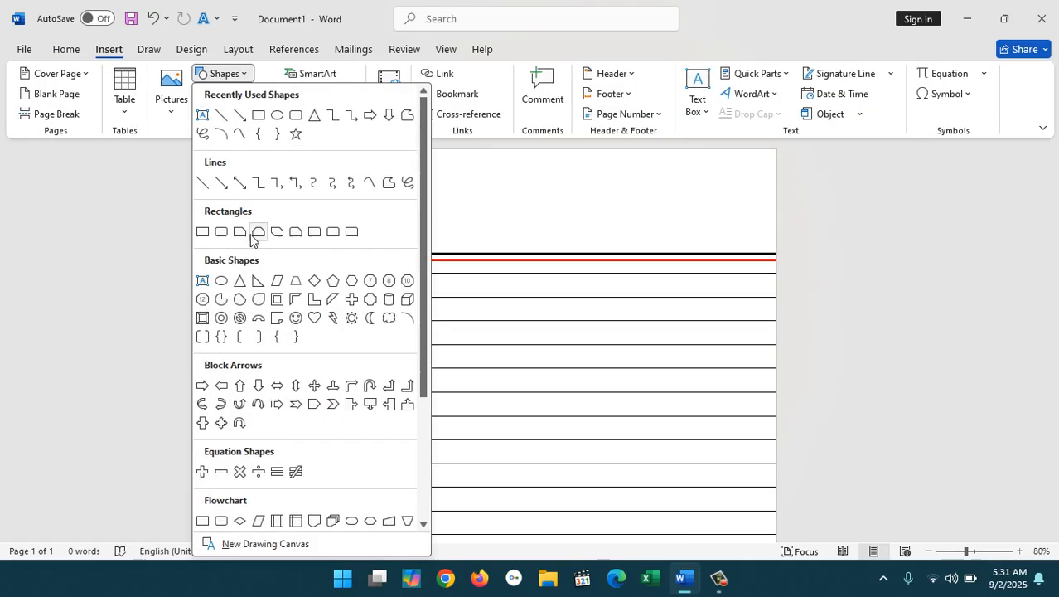
pyautogui.click(352, 232)
pyautogui.moveTo(586, 160); pyautogui.dragTo(731, 242)
pyautogui.moveTo(677, 212); pyautogui.dragTo(690, 213)
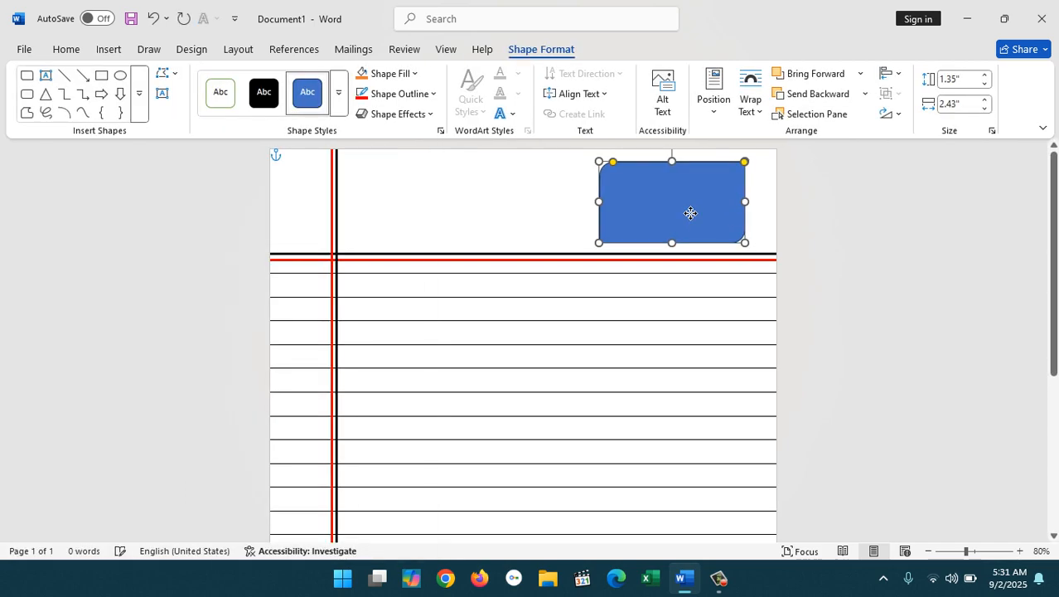
# - Remove the header rectangle's fill and give it a thicker black outline
pyautogui.click(383, 74)
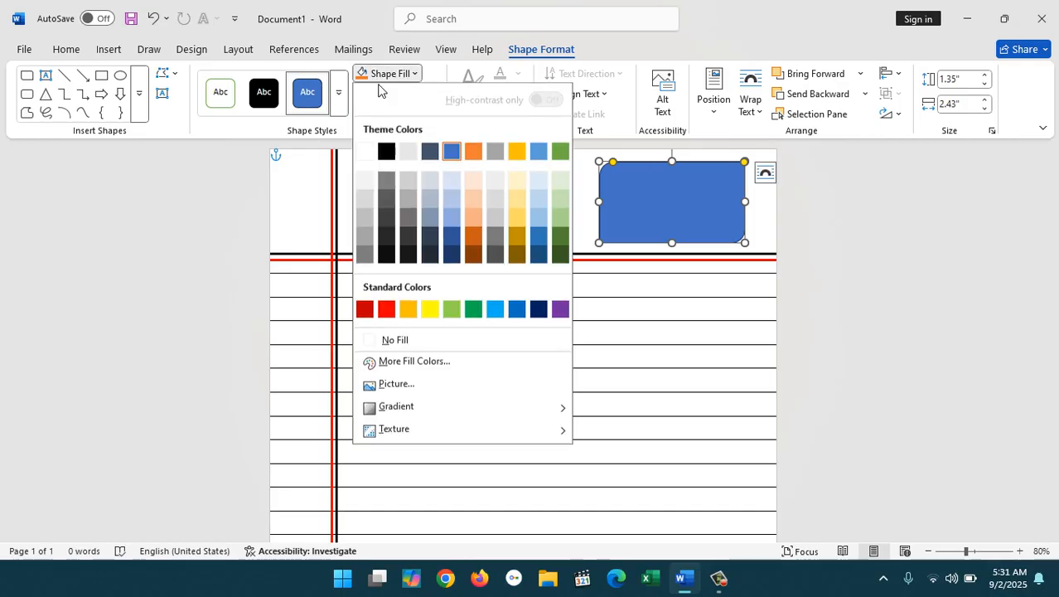
pyautogui.click(386, 339)
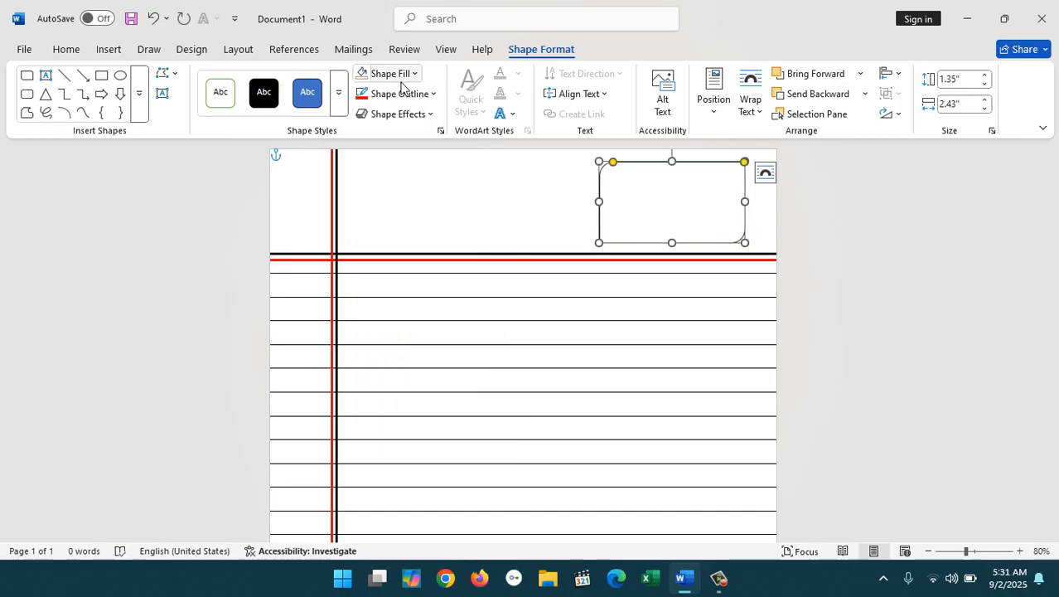
pyautogui.click(391, 93)
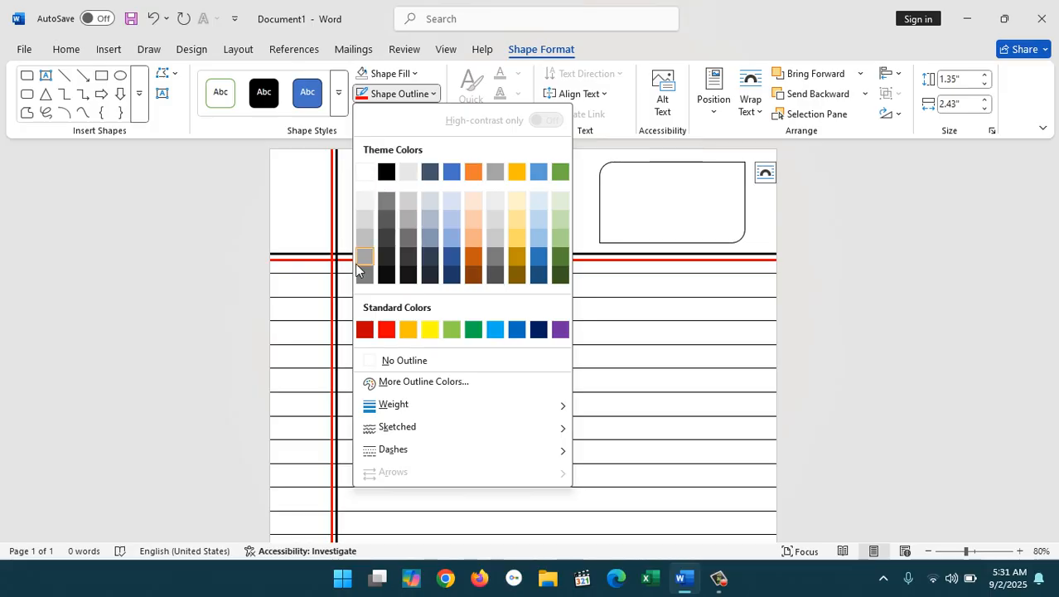
pyautogui.click(386, 171)
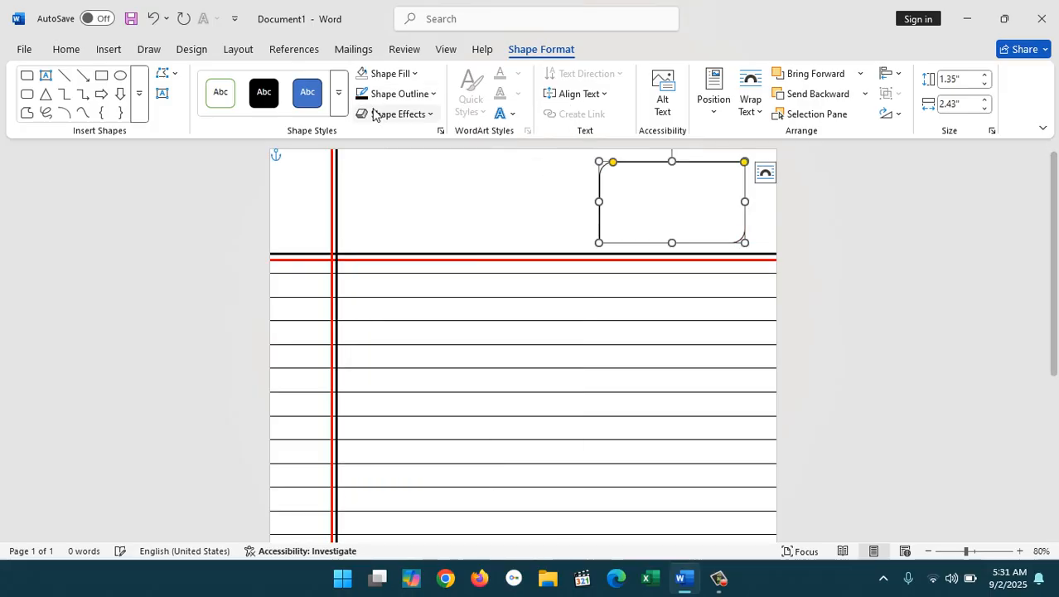
pyautogui.click(398, 94)
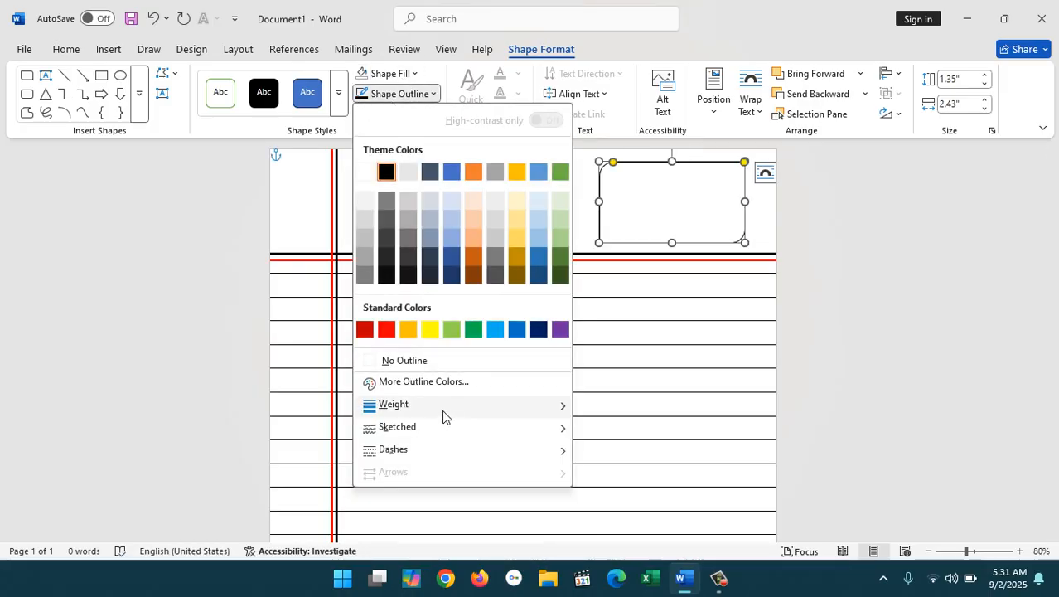
pyautogui.moveTo(442, 407)
pyautogui.click(659, 491)
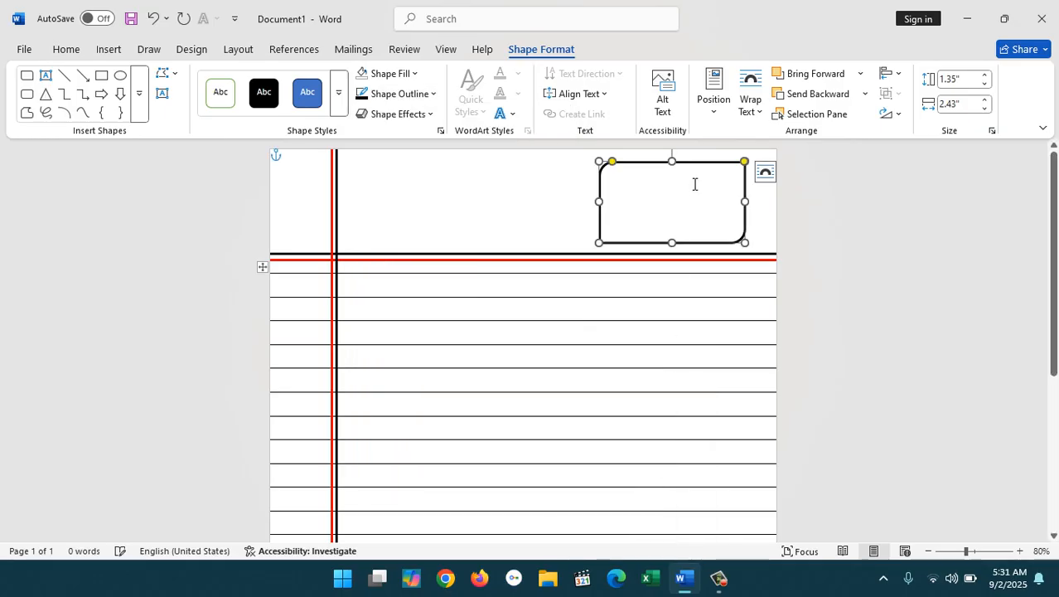
# - Enter "Date" inside the header rectangle and set its text color to black
pyautogui.write('d')
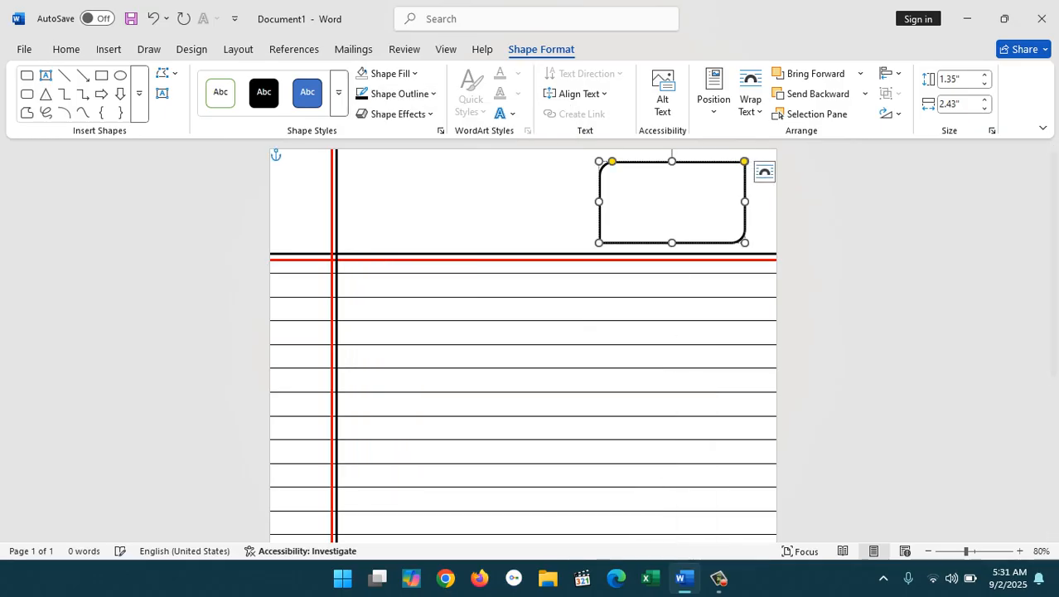
pyautogui.hotkey('ctrl', 'a')
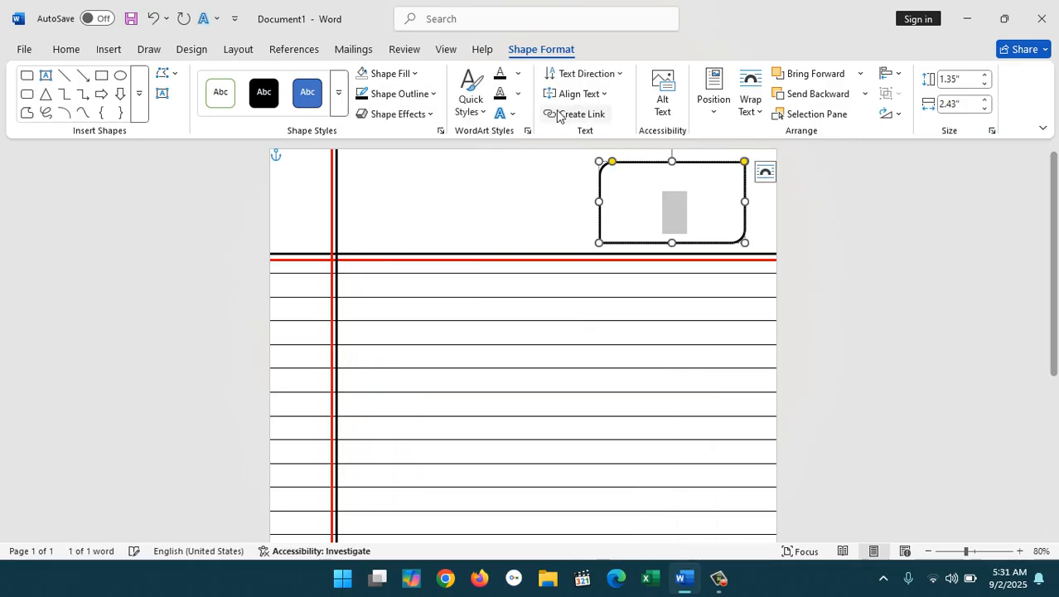
pyautogui.click(518, 73)
pyautogui.click(525, 173)
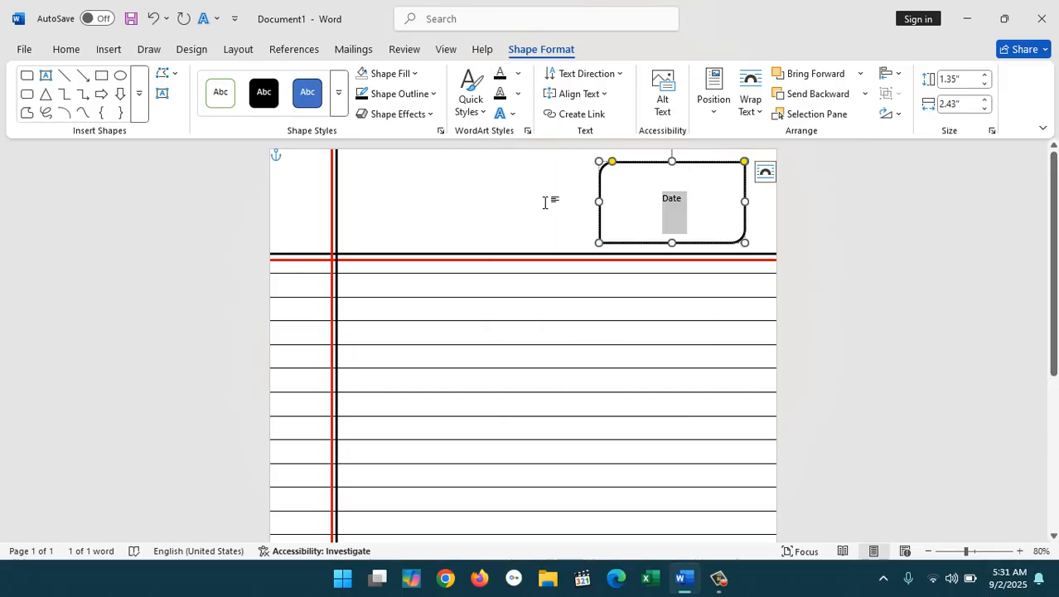
# - Enlarge the "Date" text to 18 pt and align it to the top left of the rectangle
pyautogui.hotkey('ctrl', 'shift', '.')
pyautogui.hotkey('ctrl', 'shift', '.')
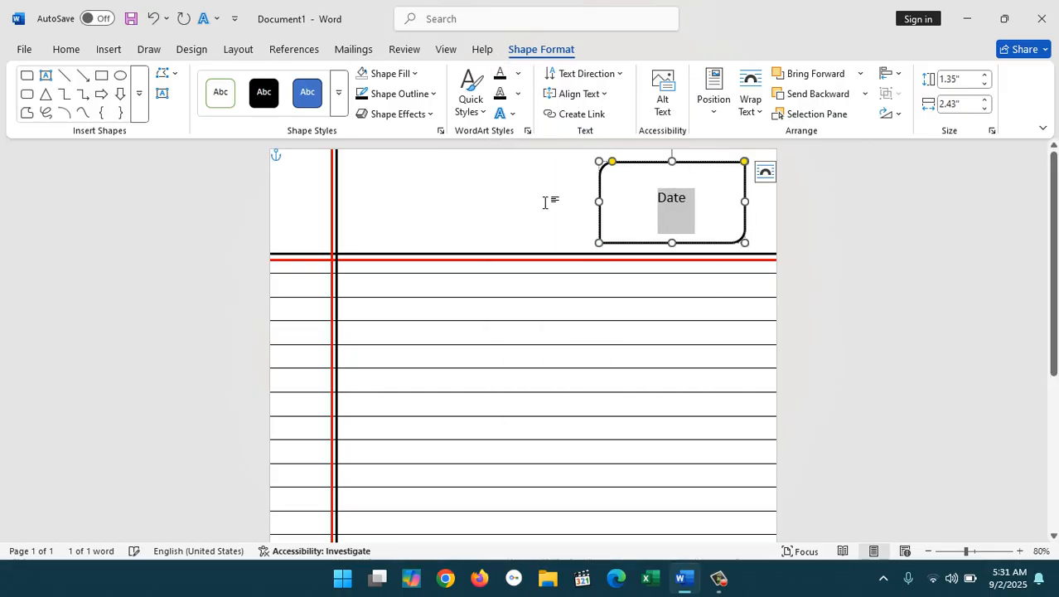
pyautogui.hotkey('ctrl', 'l')
pyautogui.click(578, 93)
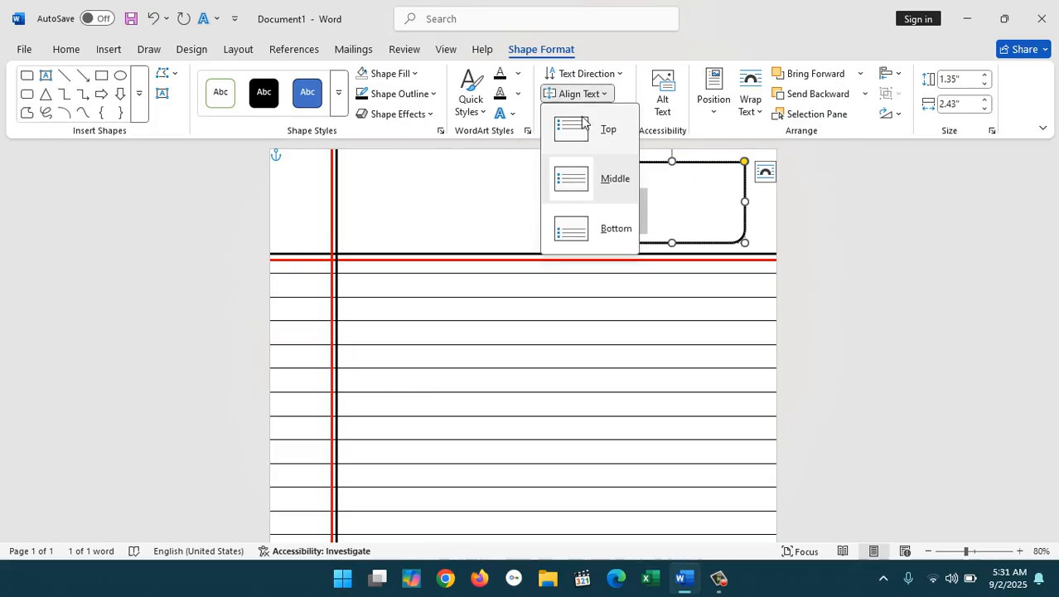
pyautogui.click(585, 126)
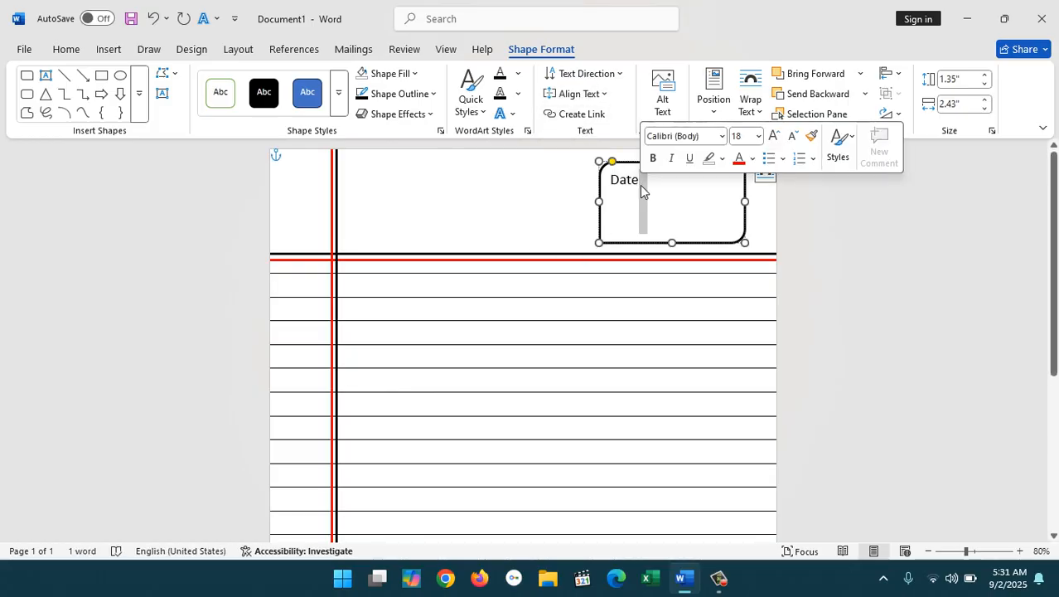
# - Complete the date line as "Date ___ / ___ / ___" and widen the rectangle to 2.54" so it fits on one line
pyautogui.press('Escape')
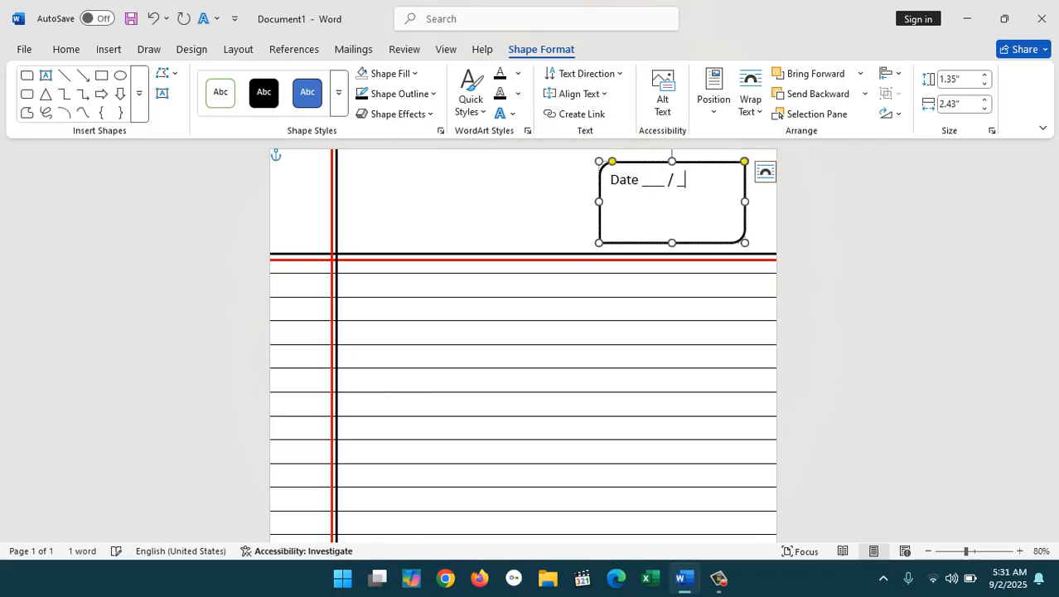
pyautogui.write('/ ___')
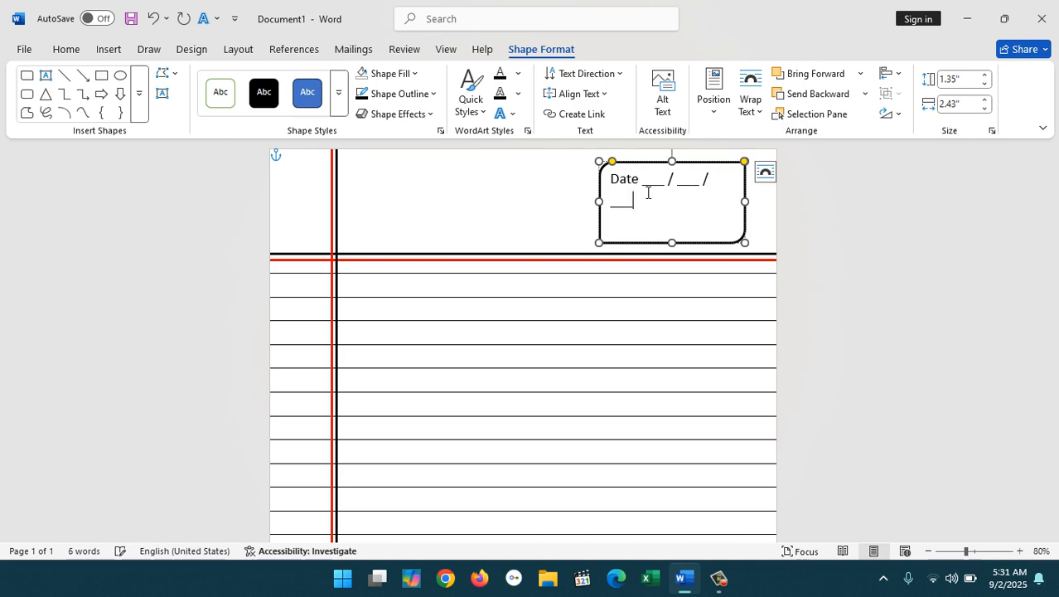
pyautogui.moveTo(748, 203)
pyautogui.mouseDown()
pyautogui.moveTo(760, 213)
pyautogui.moveTo(751, 203)
pyautogui.mouseUp()
# - Add a second line in the rectangle reading "P#" followed by a long underscore blank ending level with the date line
pyautogui.press('Return')
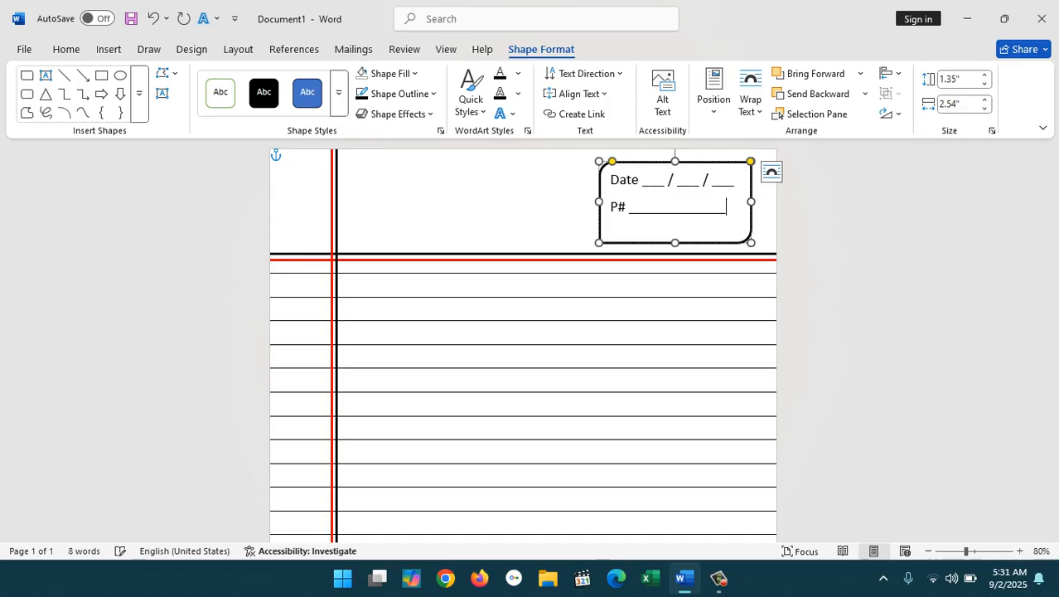
pyautogui.press('Return')
pyautogui.press('BackSpace')
pyautogui.press('BackSpace')
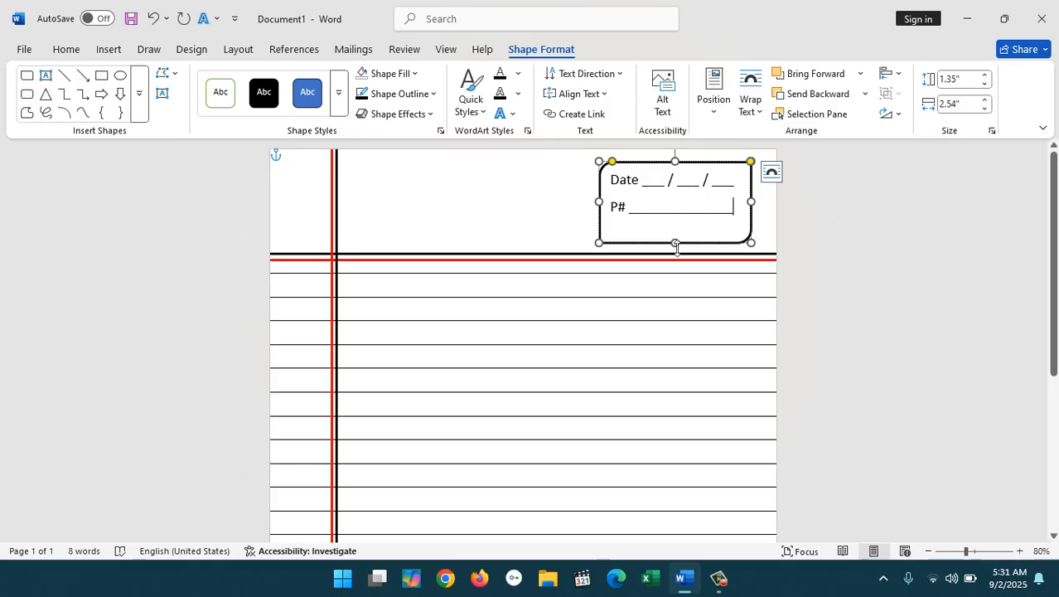
# - Reduce the rectangle's height to 1.14", move it slightly down within the header area, and deselect it
pyautogui.moveTo(677, 245); pyautogui.dragTo(694, 239)
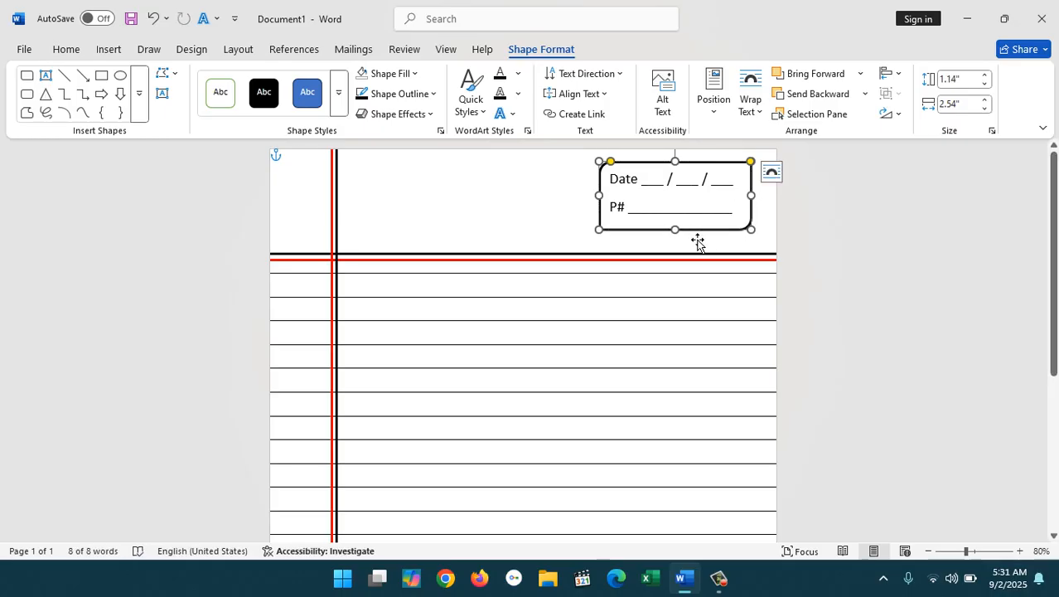
pyautogui.click(815, 250)
pyautogui.scroll(-4, 815, 250)
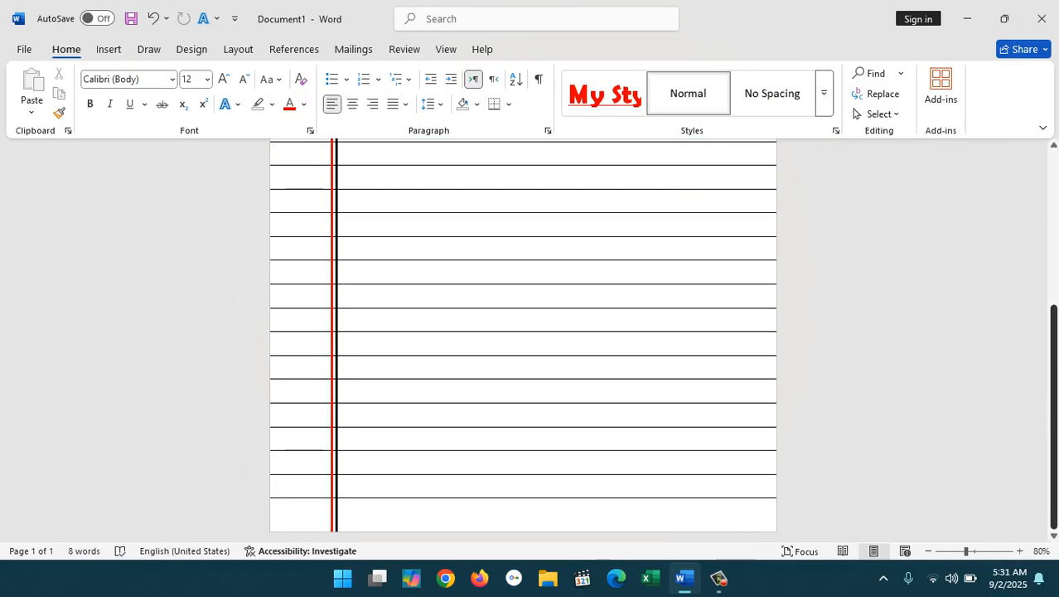
pyautogui.scroll(5, 726, 346)
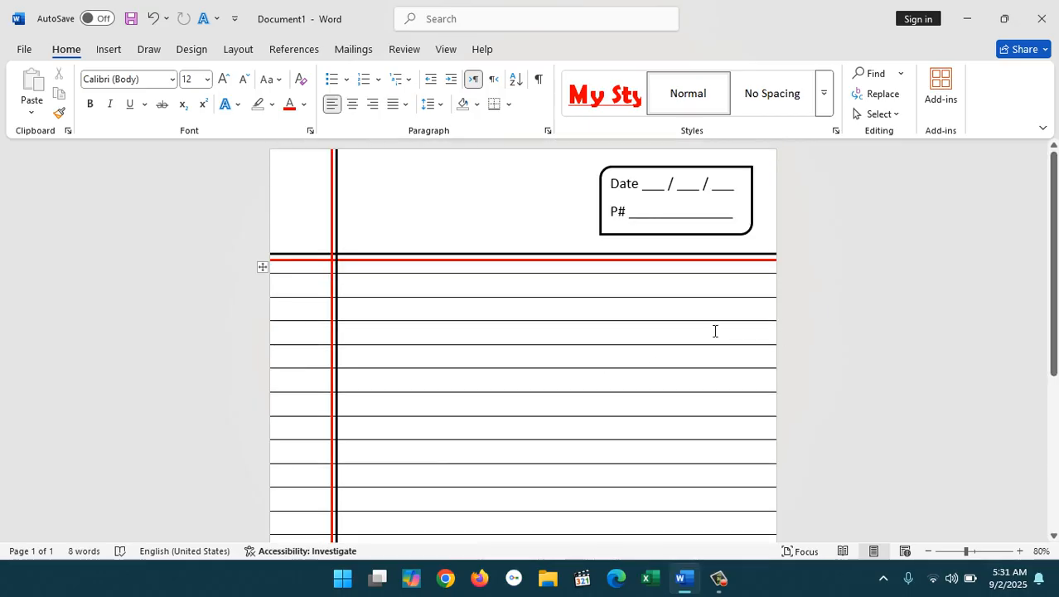
pyautogui.hotkey('alt', 'Tab')
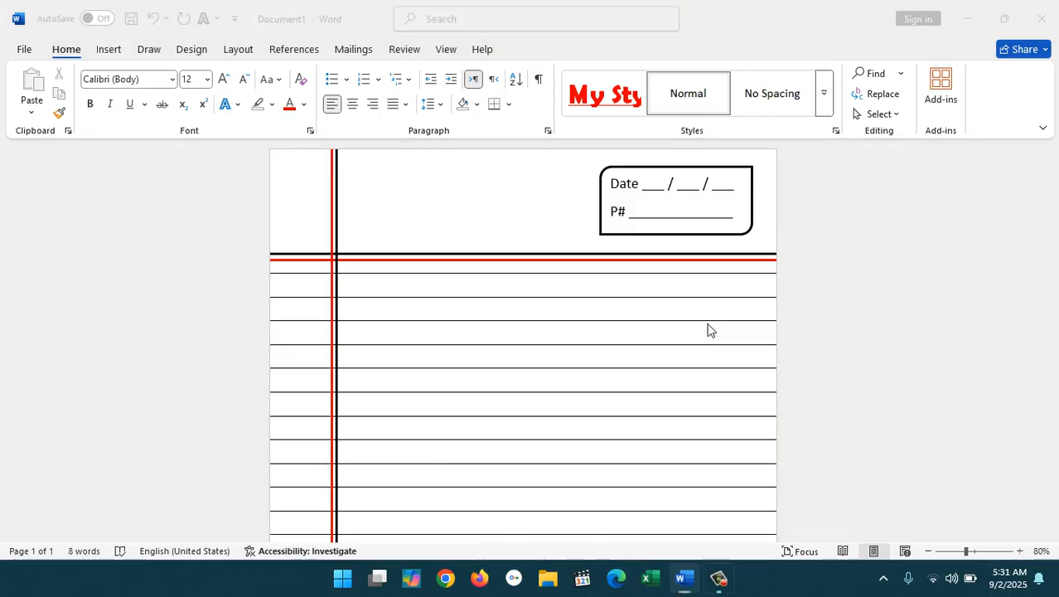
pyautogui.press('super+d')
pyautogui.hotkey('alt', 'Tab')
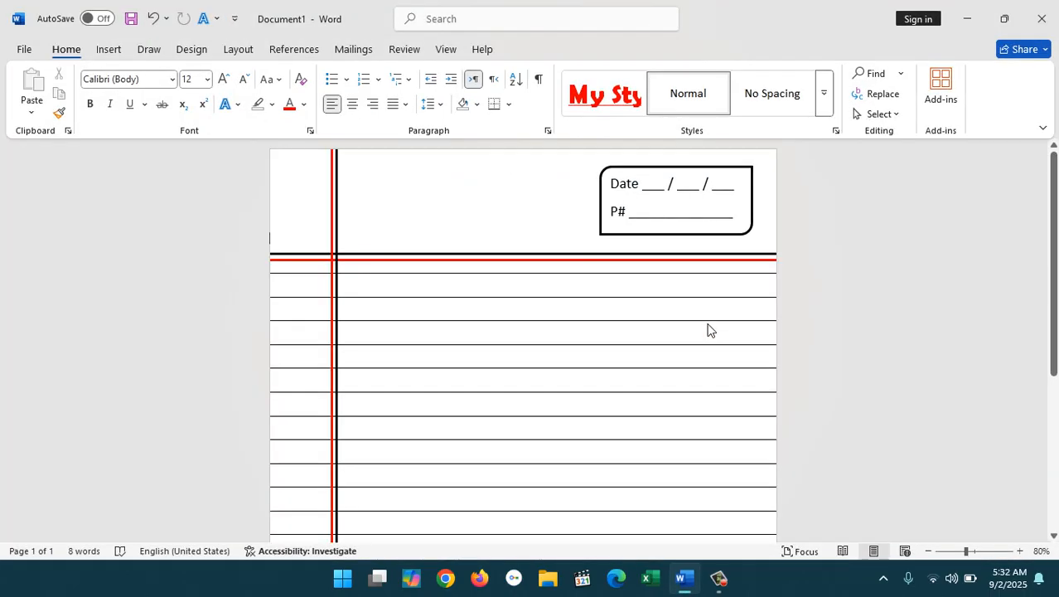
# - Create a new blank document
pyautogui.hotkey('ctrl', 'n')
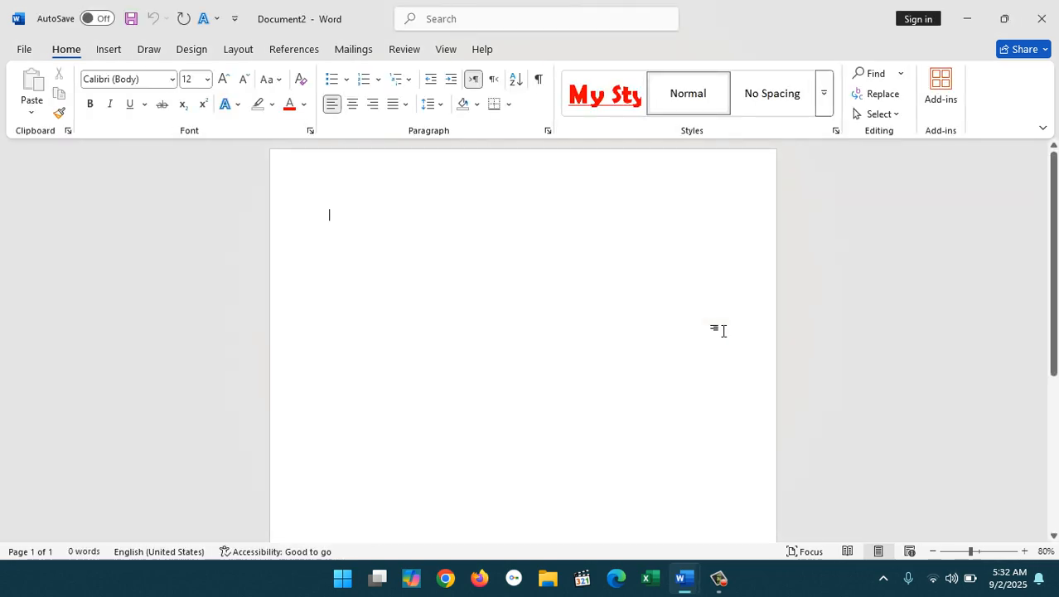
# - Set custom page margins of 0.1 at the top and 0 at the bottom, left and right for the whole document
pyautogui.click(229, 52)
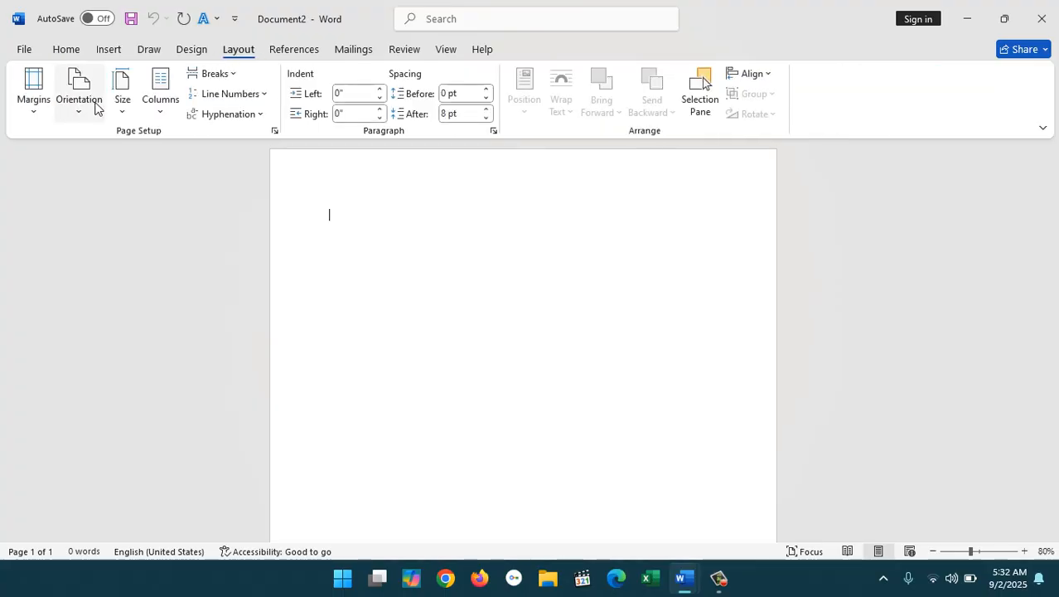
pyautogui.click(33, 99)
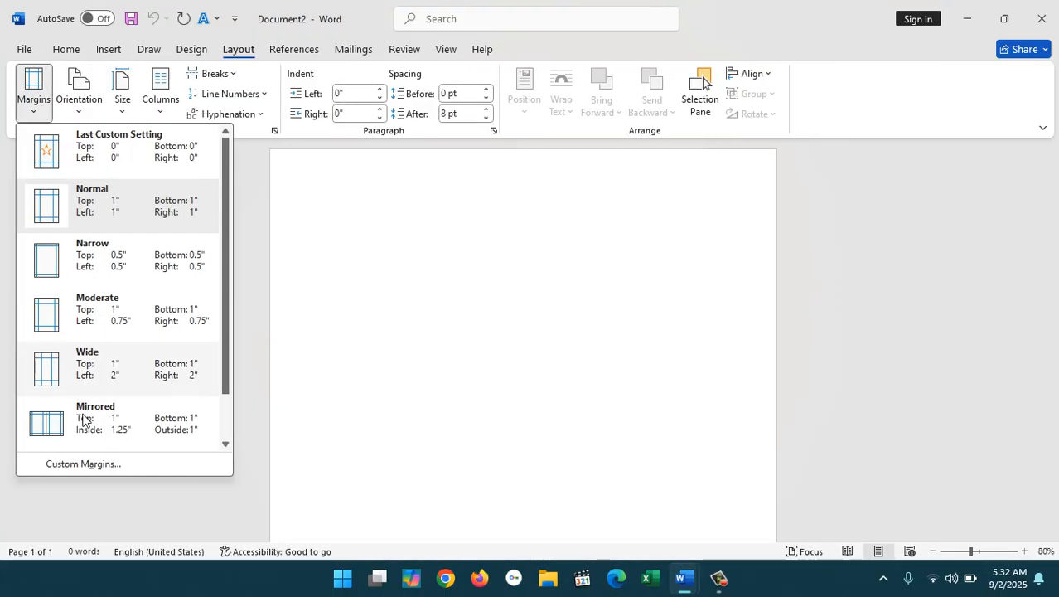
pyautogui.click(83, 464)
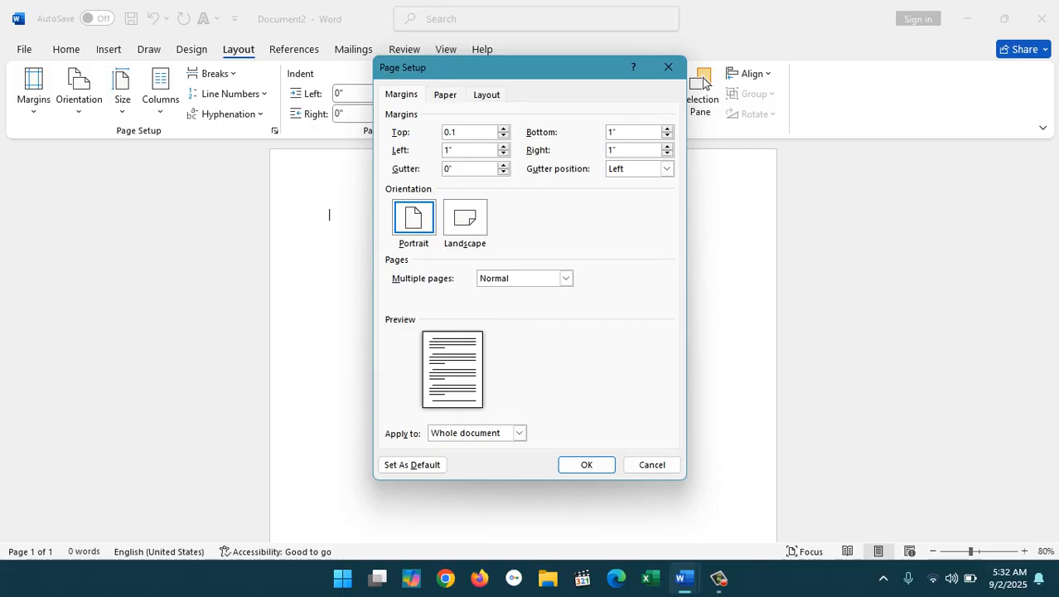
pyautogui.press('Tab')
pyautogui.press('Tab')
pyautogui.write('0')
pyautogui.press('Tab')
pyautogui.write('0')
pyautogui.press('Tab')
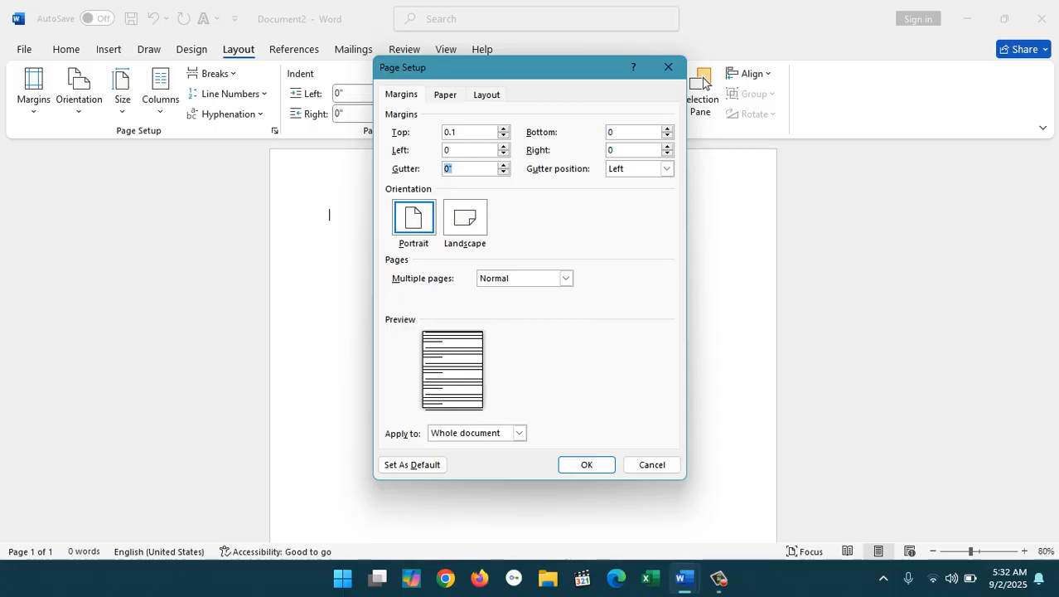
pyautogui.press('Return')
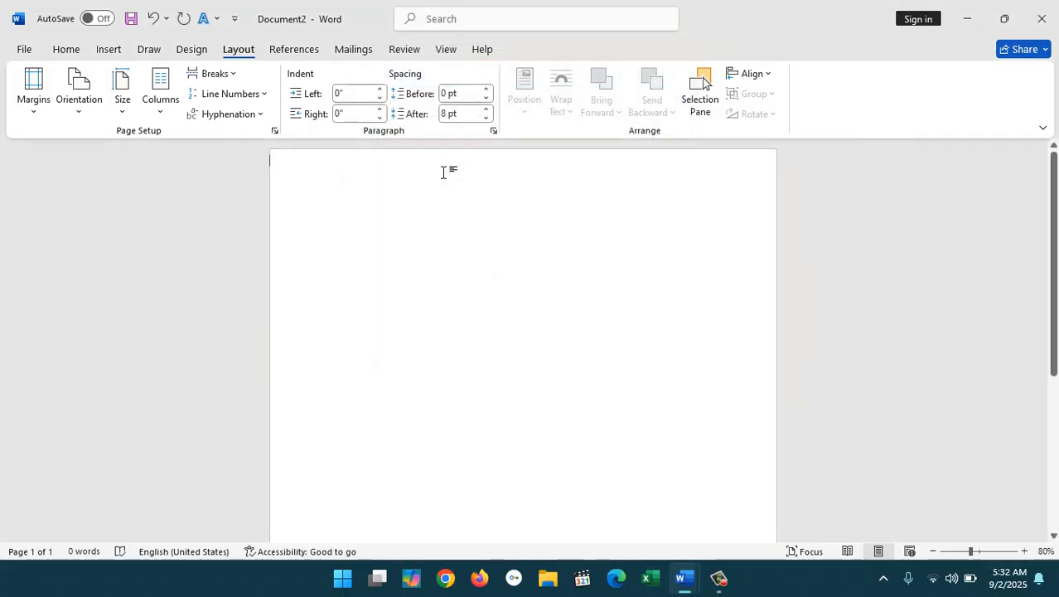
# - Insert a table with 1 column and 3 rows at the start of the page
pyautogui.click(108, 53)
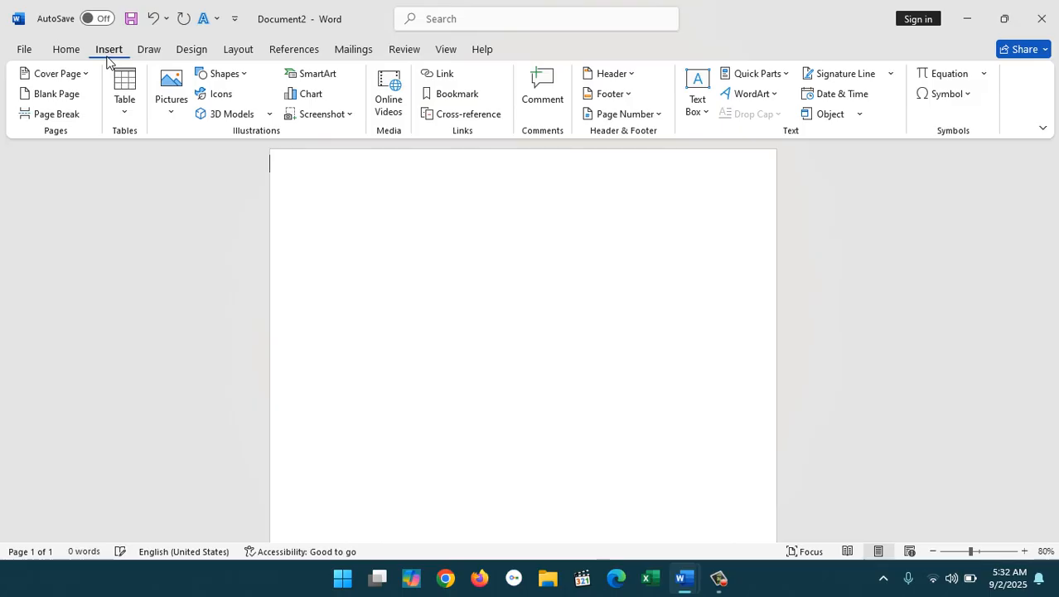
pyautogui.click(124, 103)
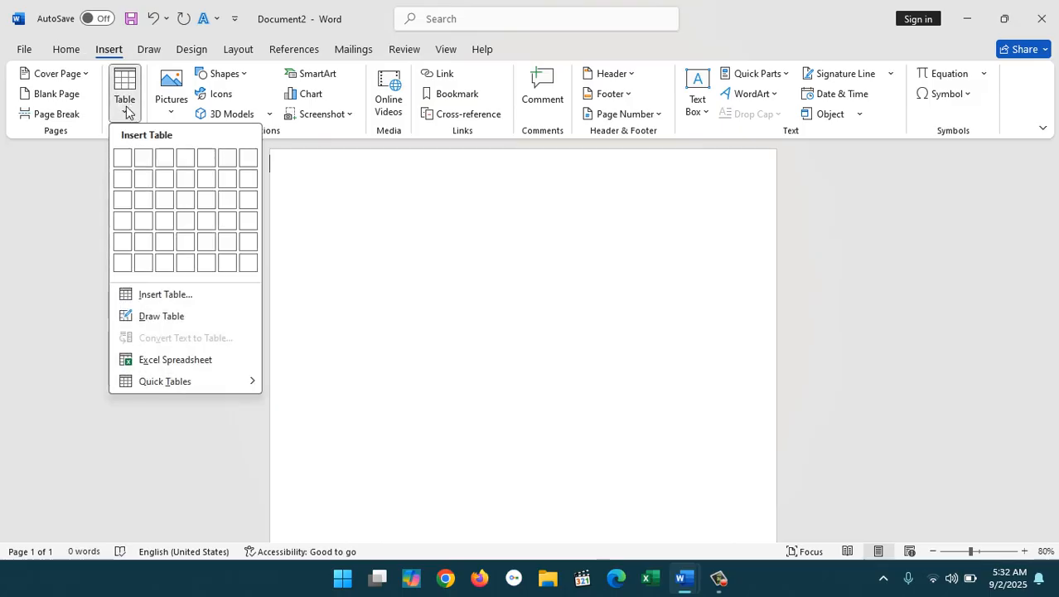
pyautogui.click(175, 295)
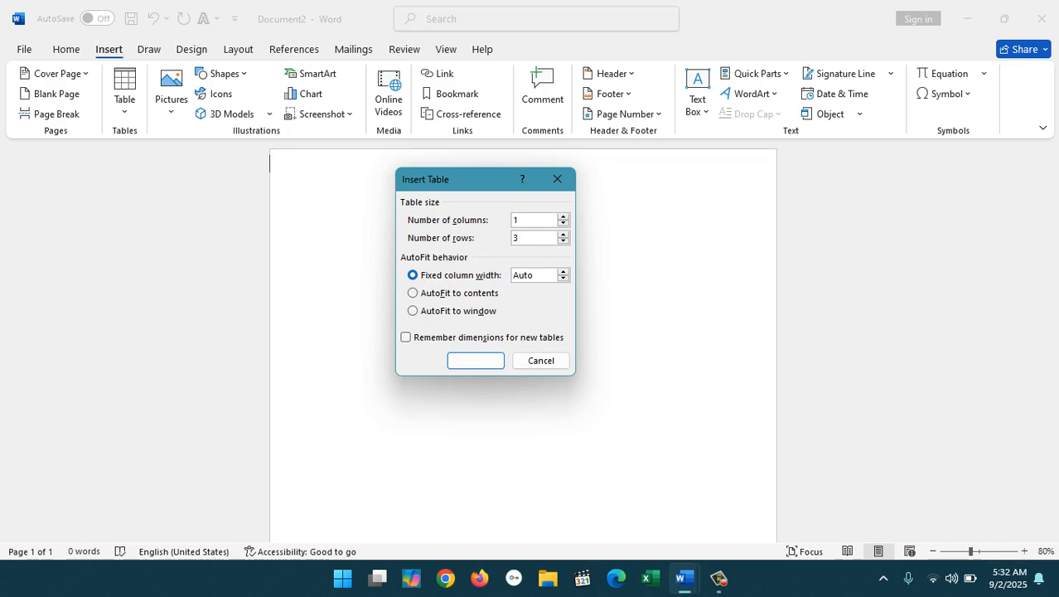
pyautogui.press('Return')
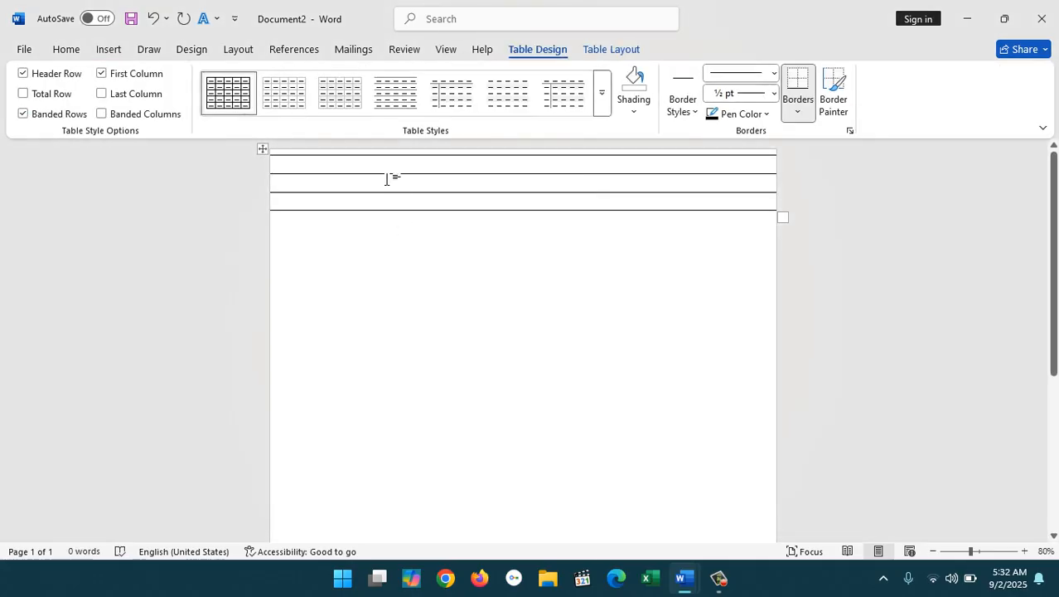
# - Set the font size of the whole document, including the table rows, to 14, and deselect everything
pyautogui.hotkey('ctrl', 'a')
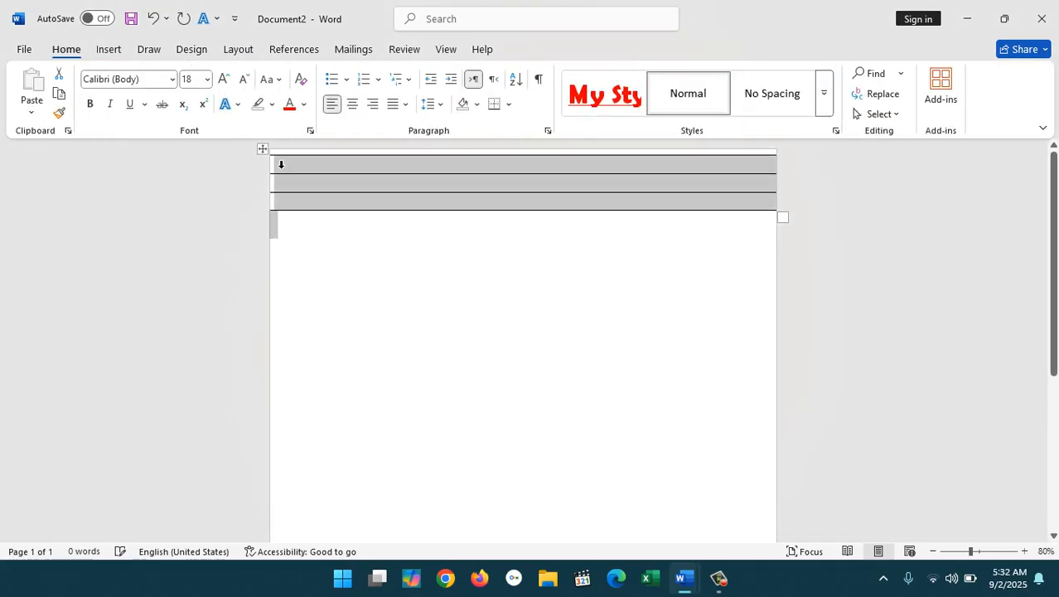
pyautogui.hotkey('ctrl', 'shift', '.')
pyautogui.hotkey('ctrl', 'shift', ',')
pyautogui.hotkey('ctrl', 'shift', ',')
pyautogui.hotkey('ctrl', 'shift', ',')
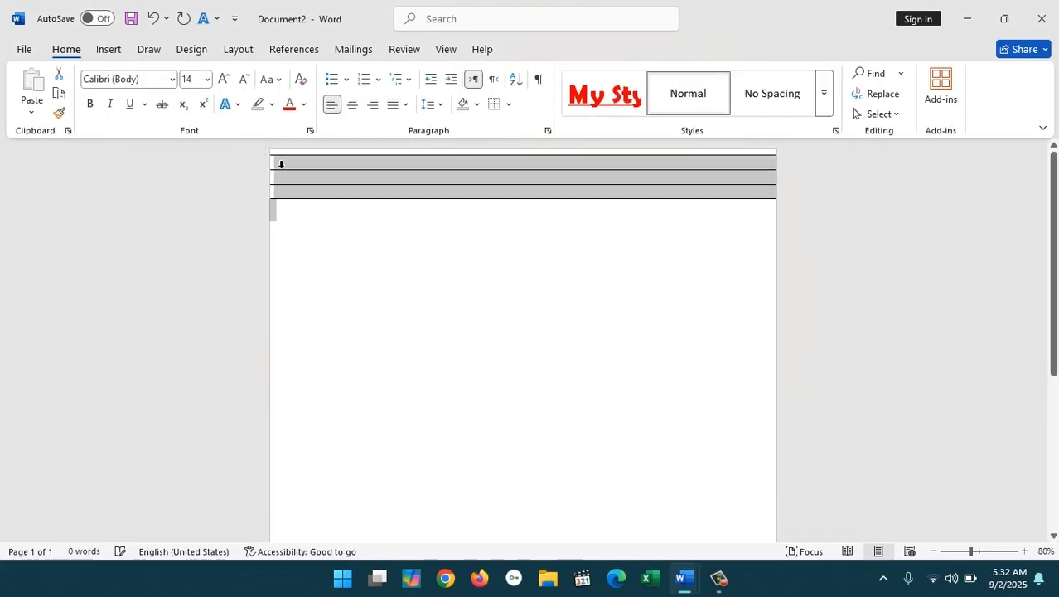
pyautogui.click(314, 226)
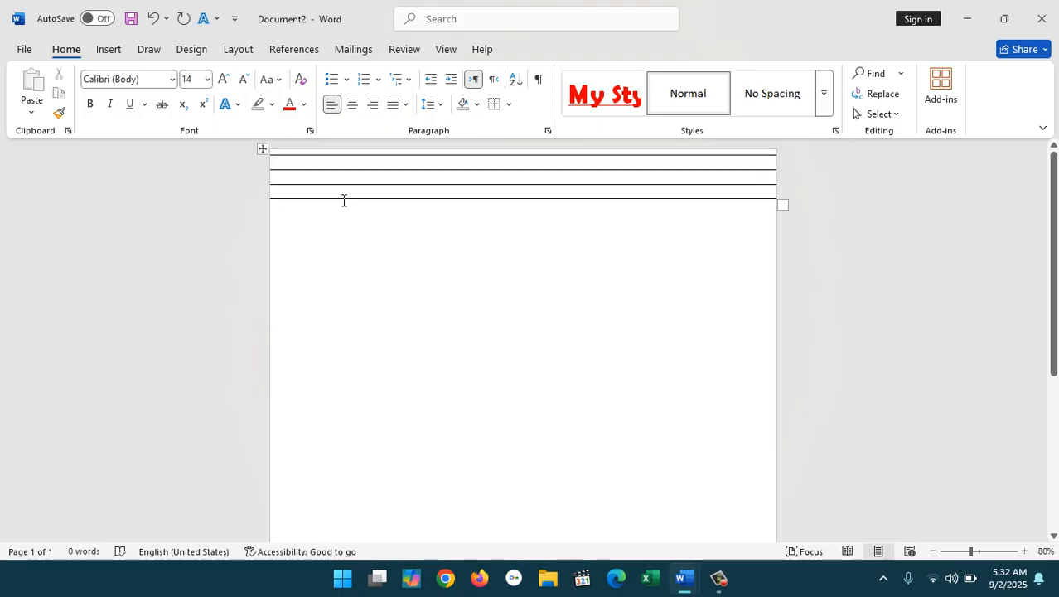
# - Paint the table's top border red with a ½ pt red border pen
pyautogui.click(342, 197)
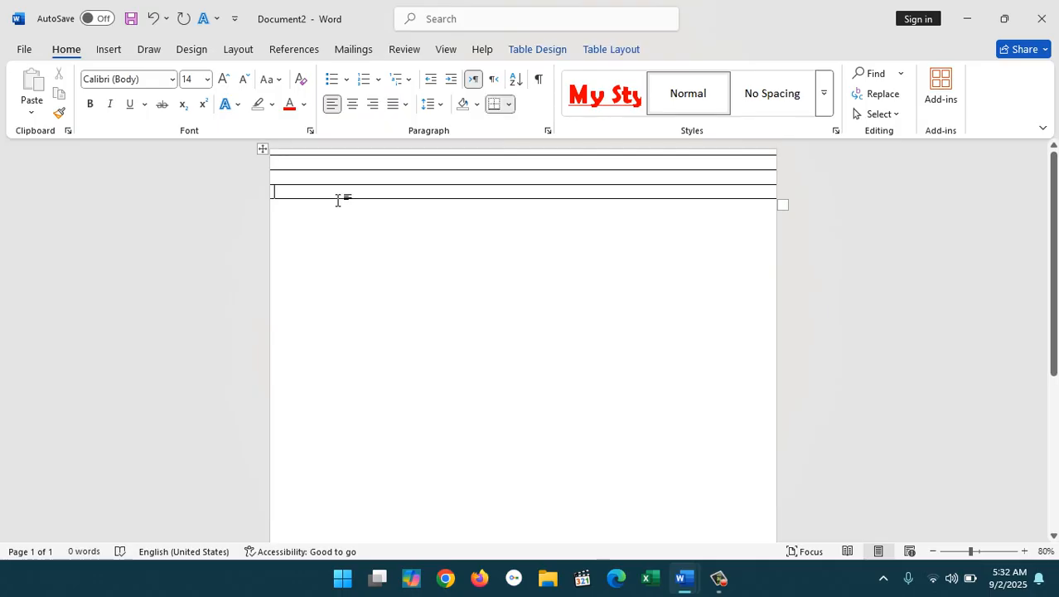
pyautogui.click(544, 53)
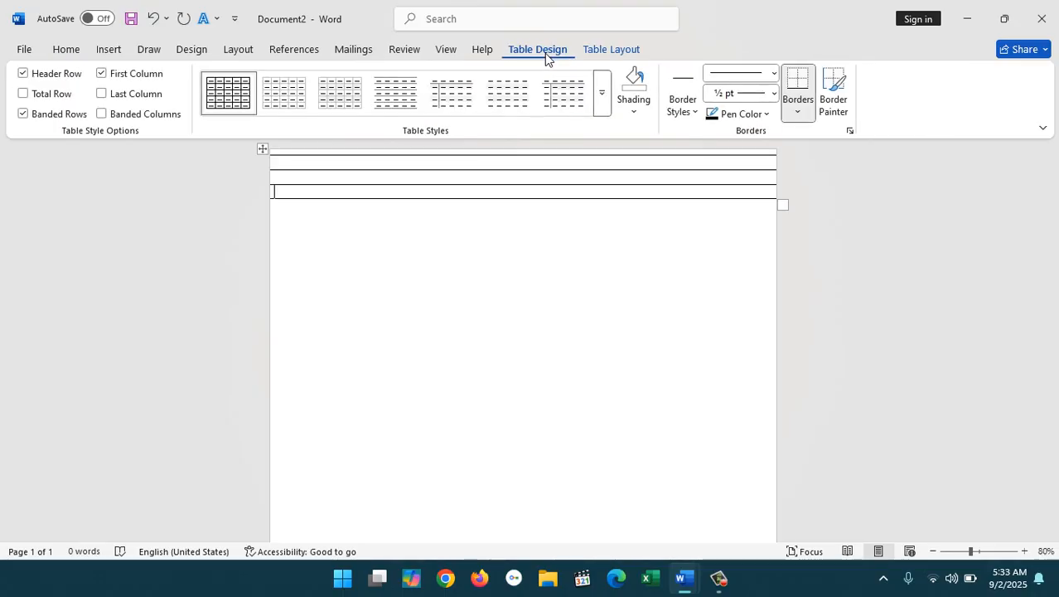
pyautogui.click(763, 116)
pyautogui.click(736, 372)
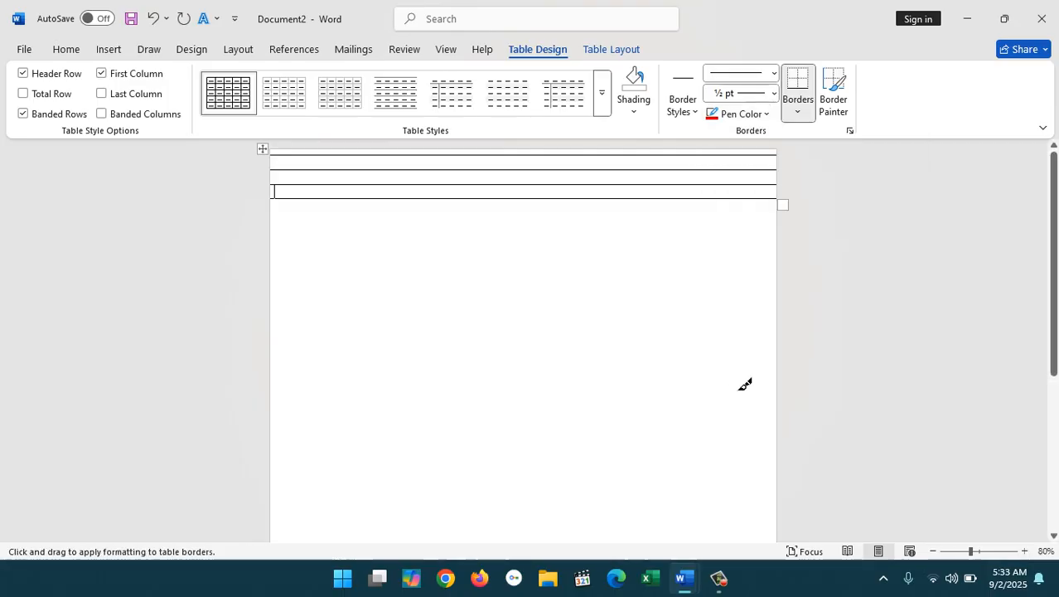
pyautogui.click(618, 165)
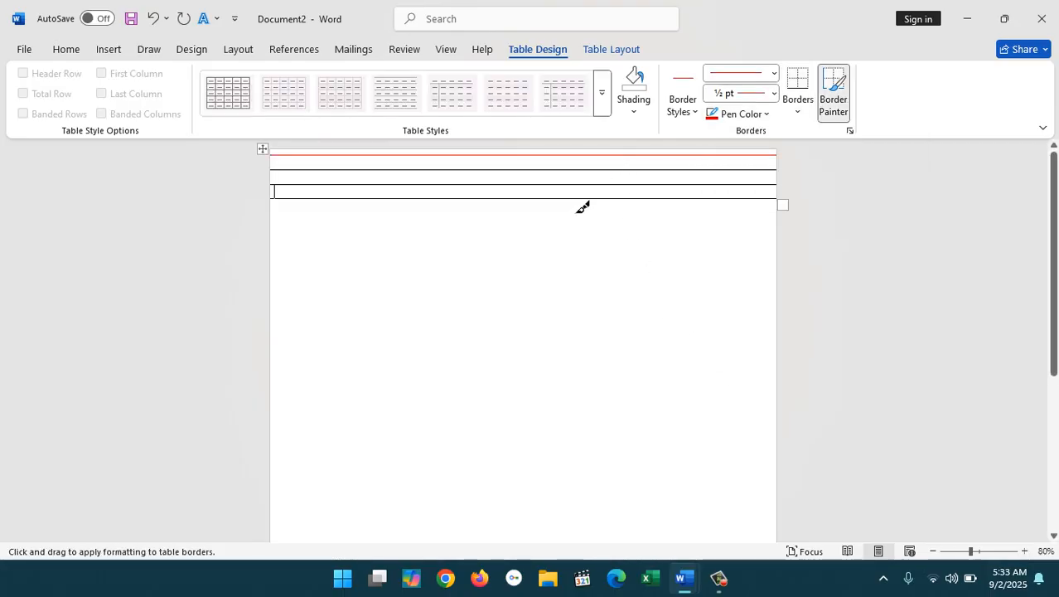
pyautogui.press('Escape')
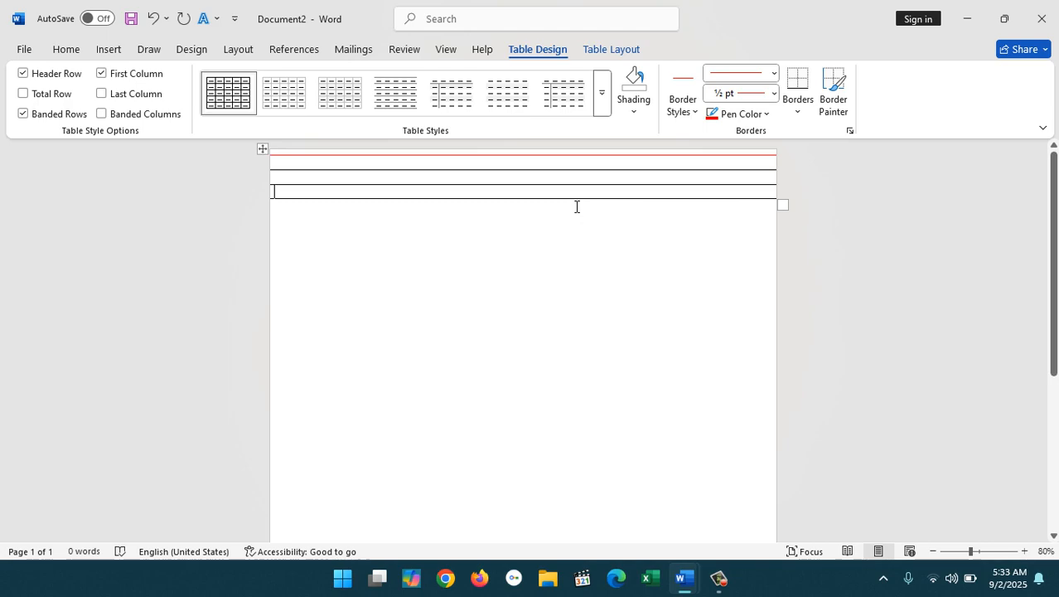
pyautogui.click(721, 118)
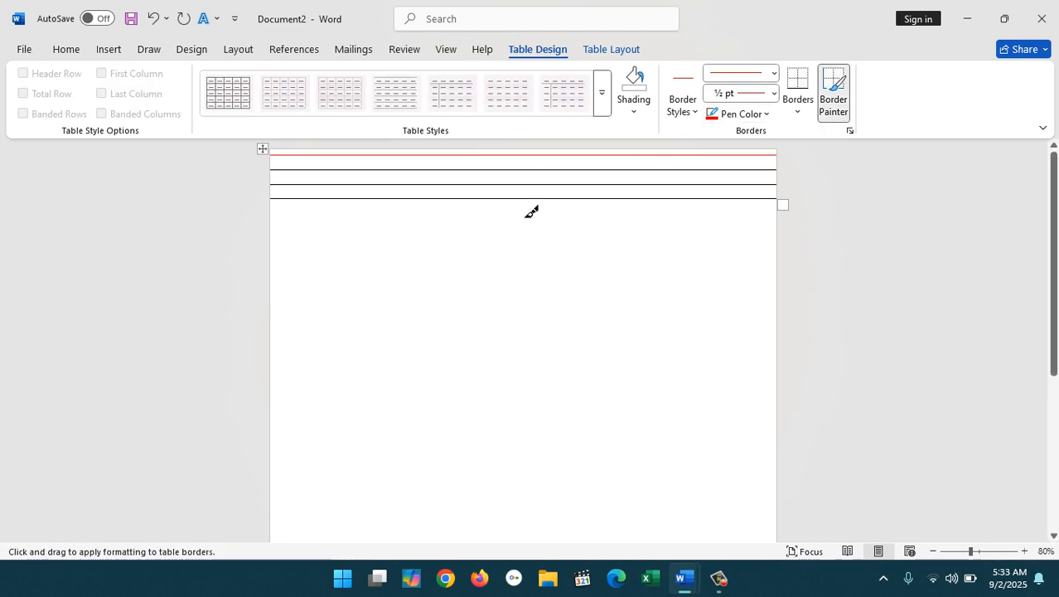
pyautogui.press('Escape')
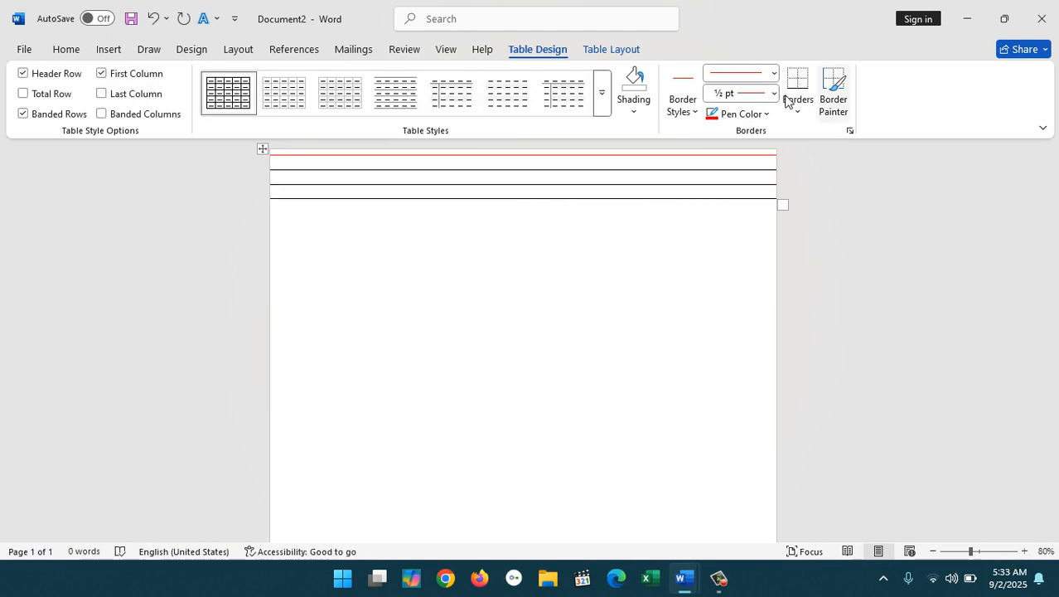
pyautogui.click(720, 117)
pyautogui.click(719, 116)
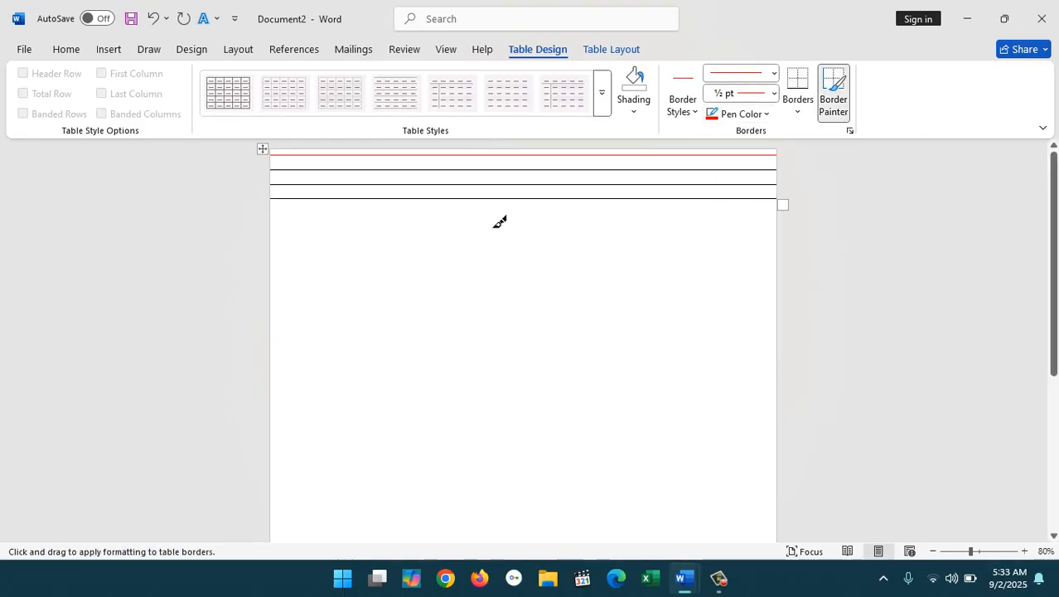
pyautogui.press('Escape')
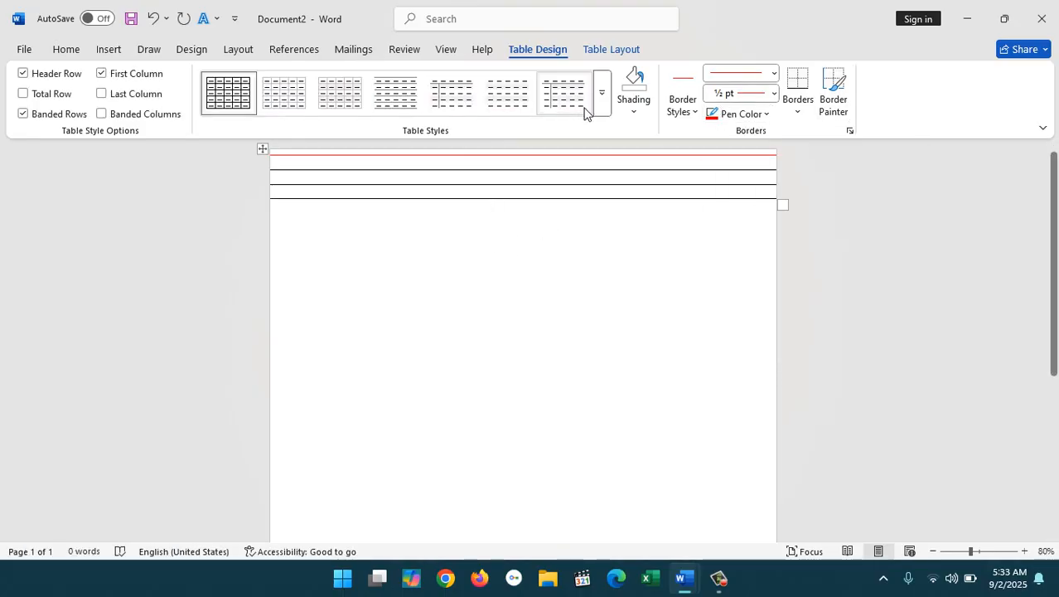
pyautogui.click(718, 116)
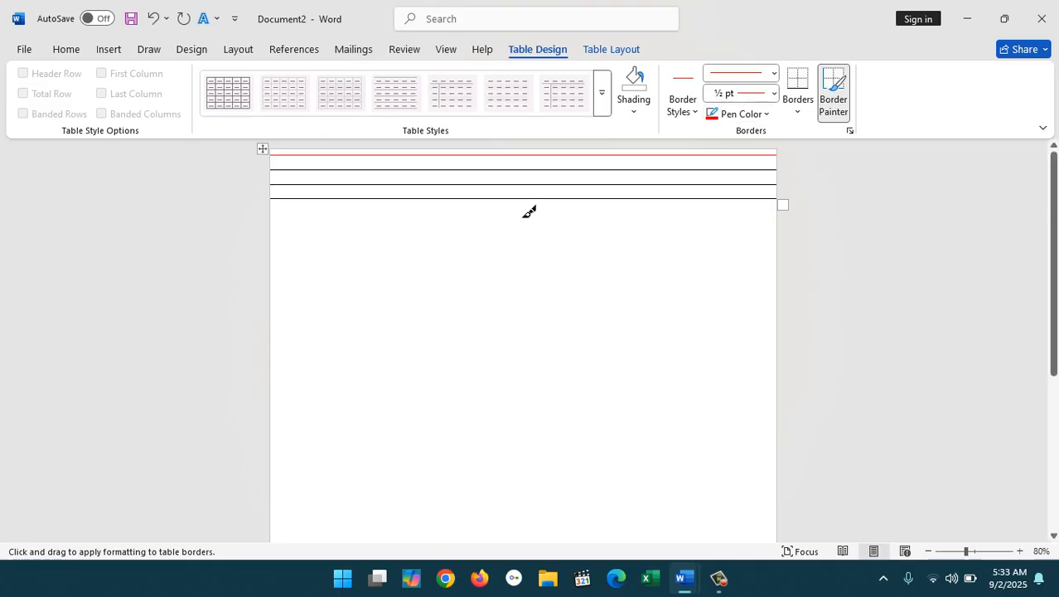
pyautogui.press('Escape')
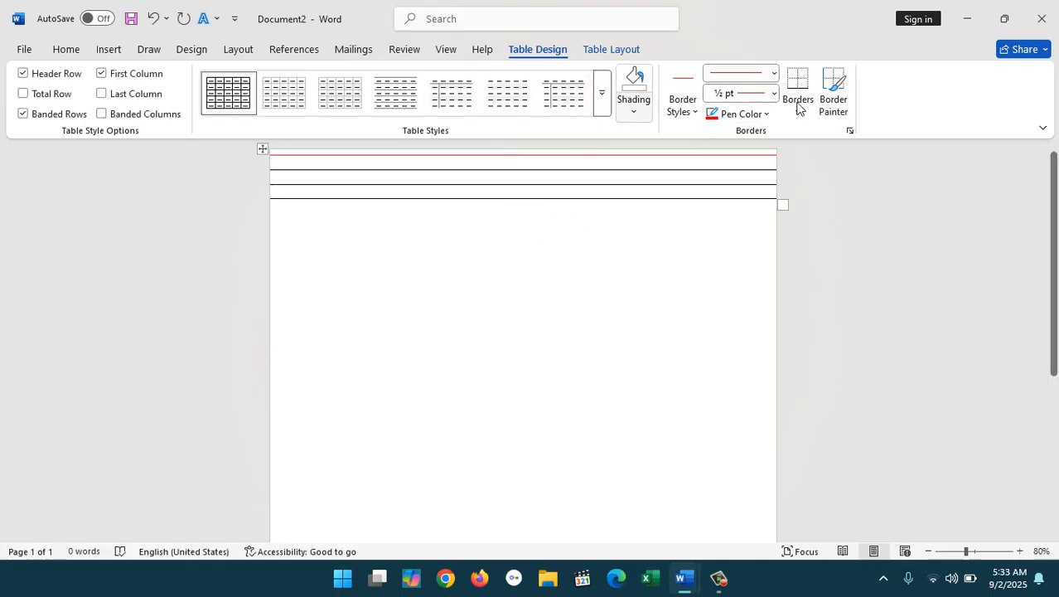
# - Paint the table's bottom border red with the same ½ pt pen and stop border painting
pyautogui.click(718, 115)
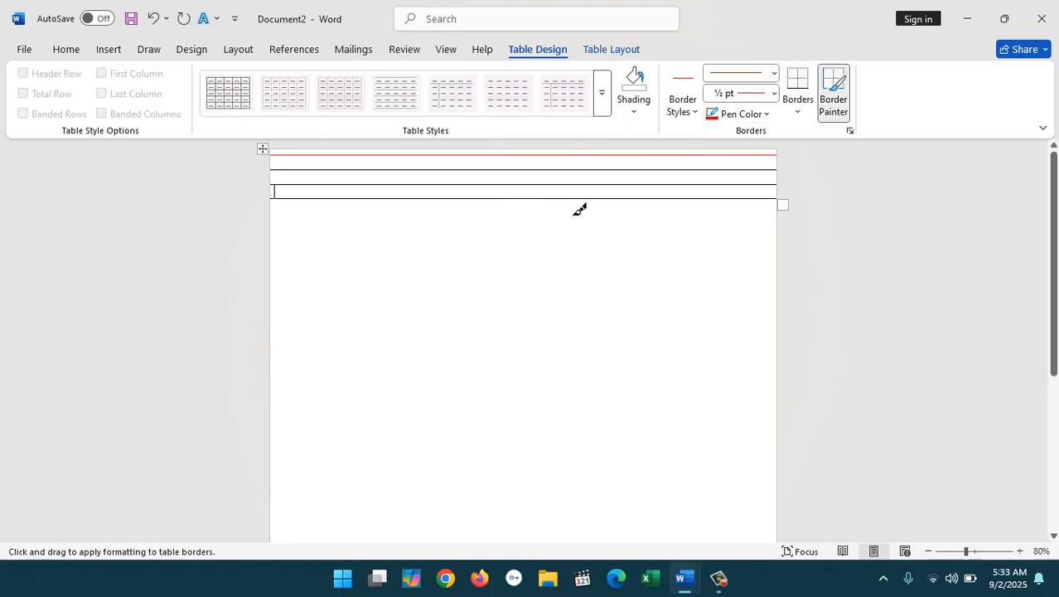
pyautogui.click(574, 211)
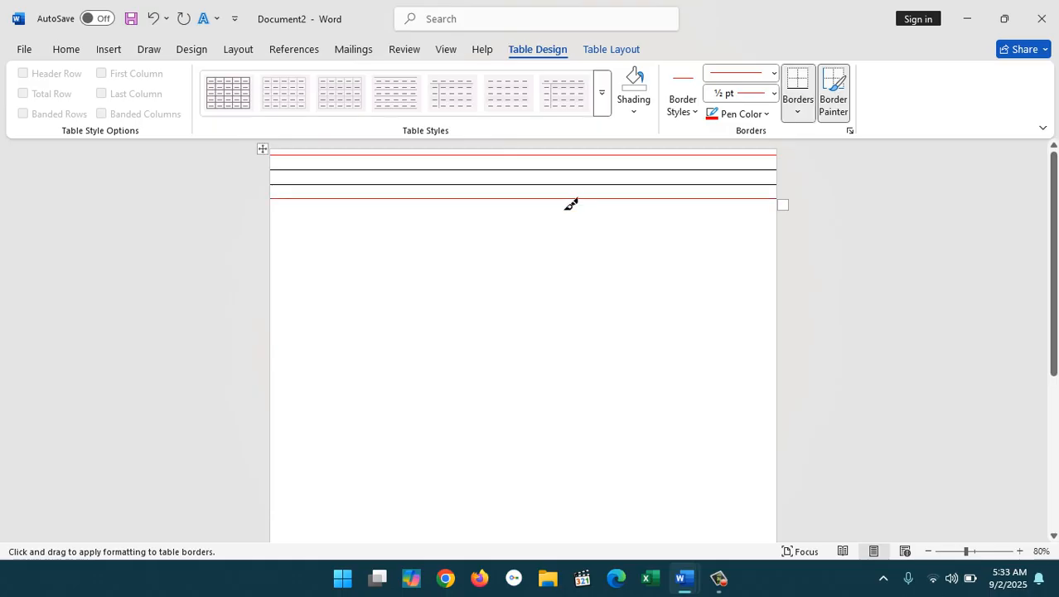
pyautogui.press('Escape')
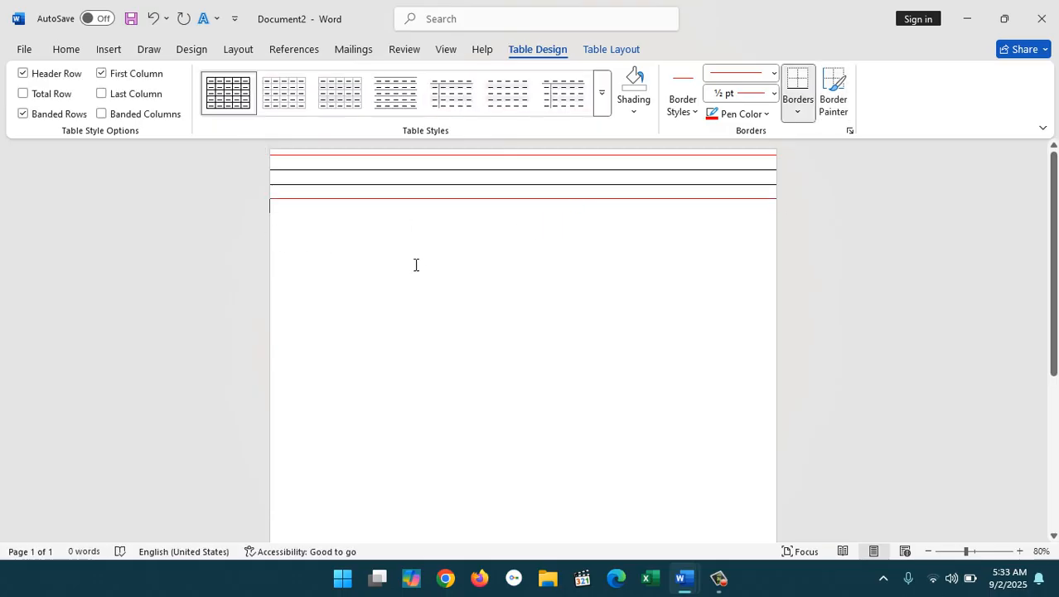
# - Copy the entire three-row table and paste it repeatedly below the original until the rest of the page is filled
pyautogui.click(284, 230)
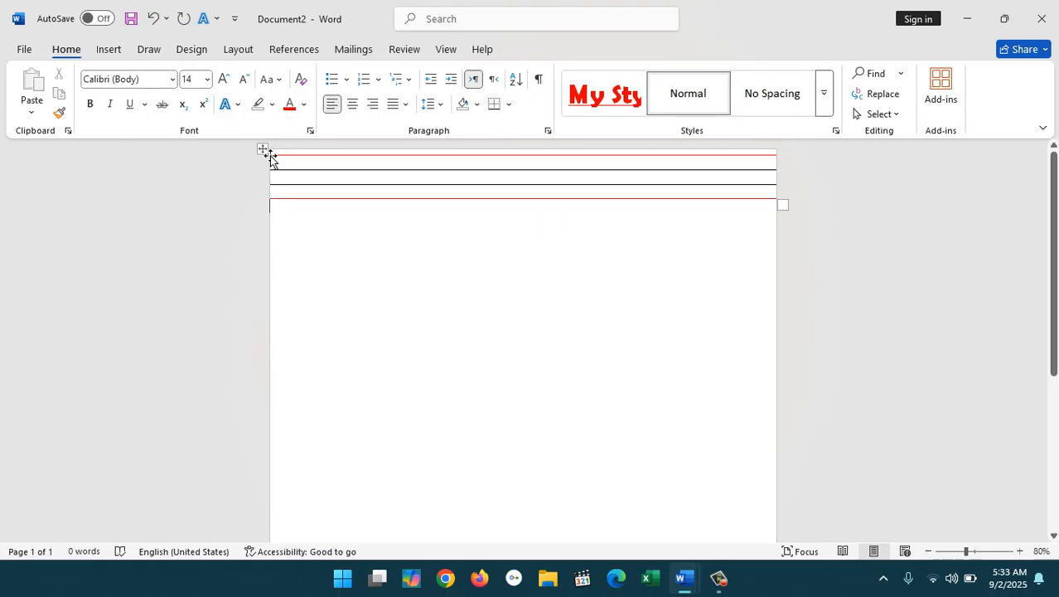
pyautogui.click(264, 151)
pyautogui.hotkey('ctrl', 'c')
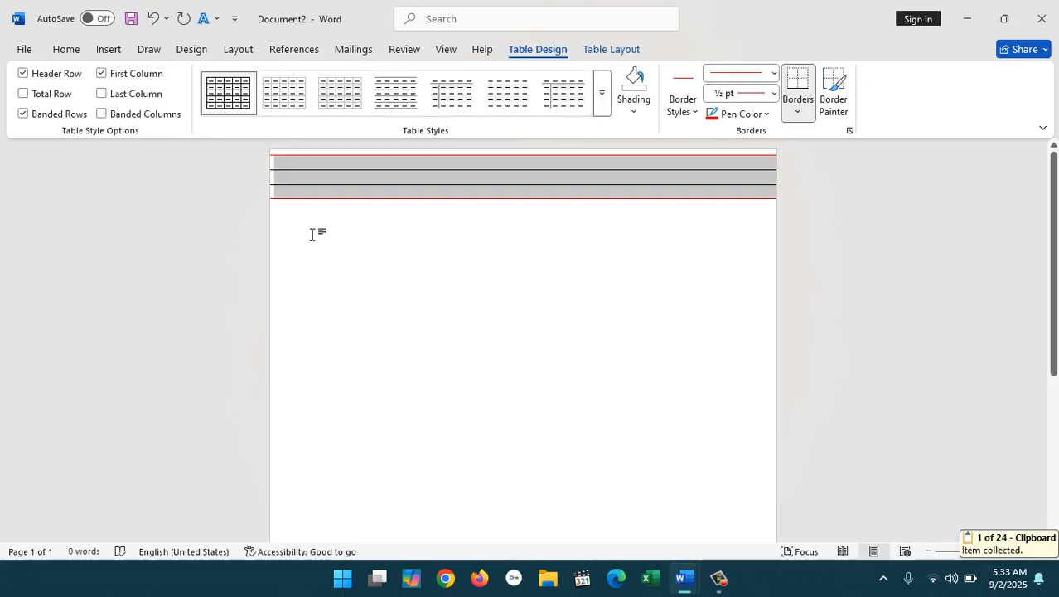
pyautogui.click(309, 232)
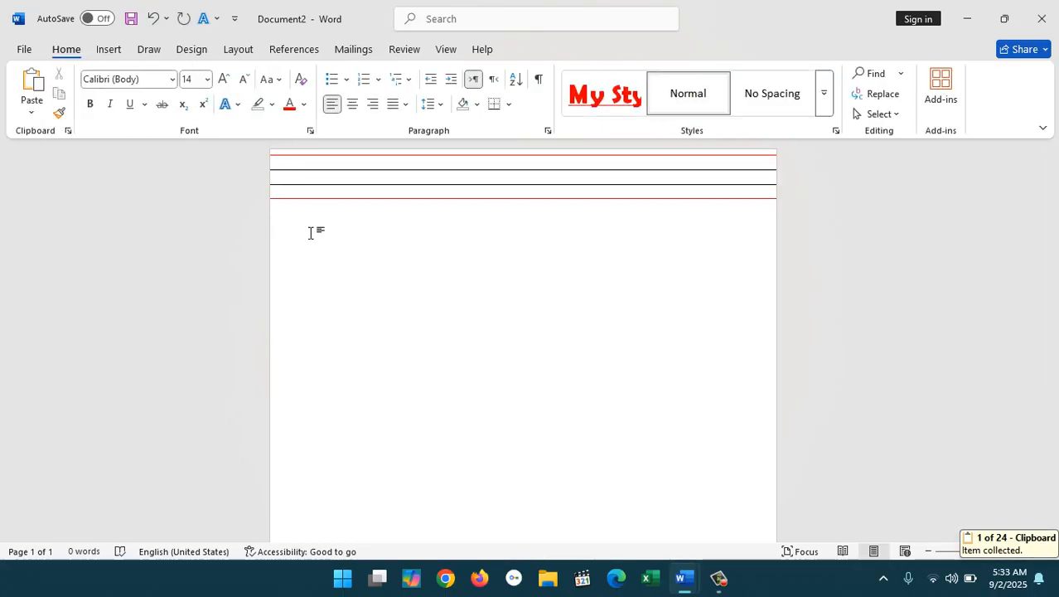
pyautogui.hotkey('ctrl', 'v')
pyautogui.hotkey('ctrl', 'v')
pyautogui.hotkey('ctrl', 'v')
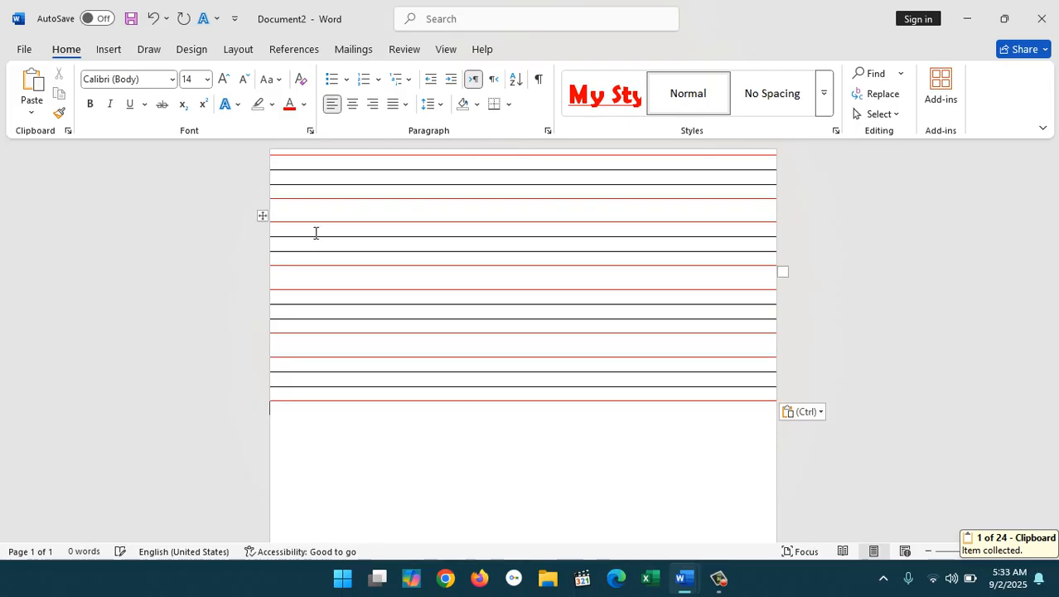
pyautogui.hotkey('ctrl', 'v')
pyautogui.hotkey('ctrl', 'v')
pyautogui.hotkey('ctrl', 'v')
pyautogui.hotkey('ctrl', 'v')
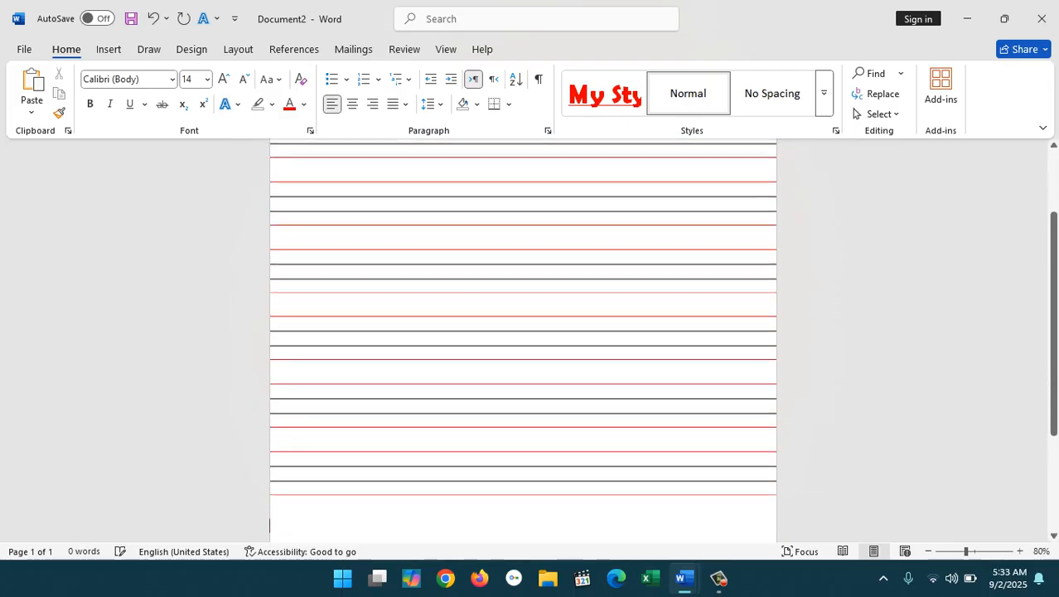
pyautogui.hotkey('ctrl', 'v')
pyautogui.hotkey('ctrl', 'v')
pyautogui.hotkey('ctrl', 'v')
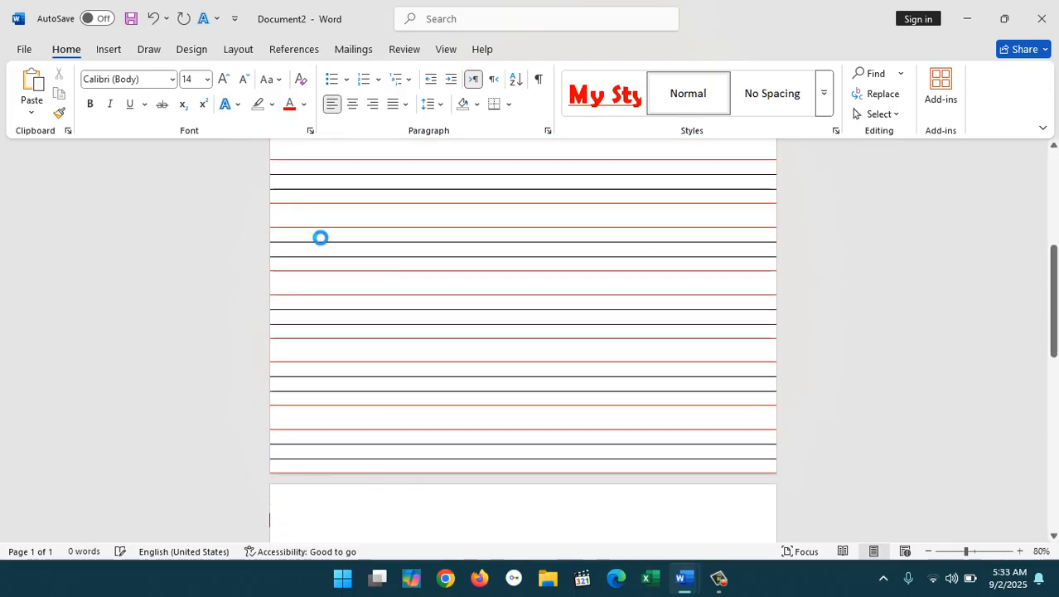
# - Add four blank lines above the first table to leave header space at the start of the page
pyautogui.moveTo(1053, 299); pyautogui.dragTo(1050, 108)
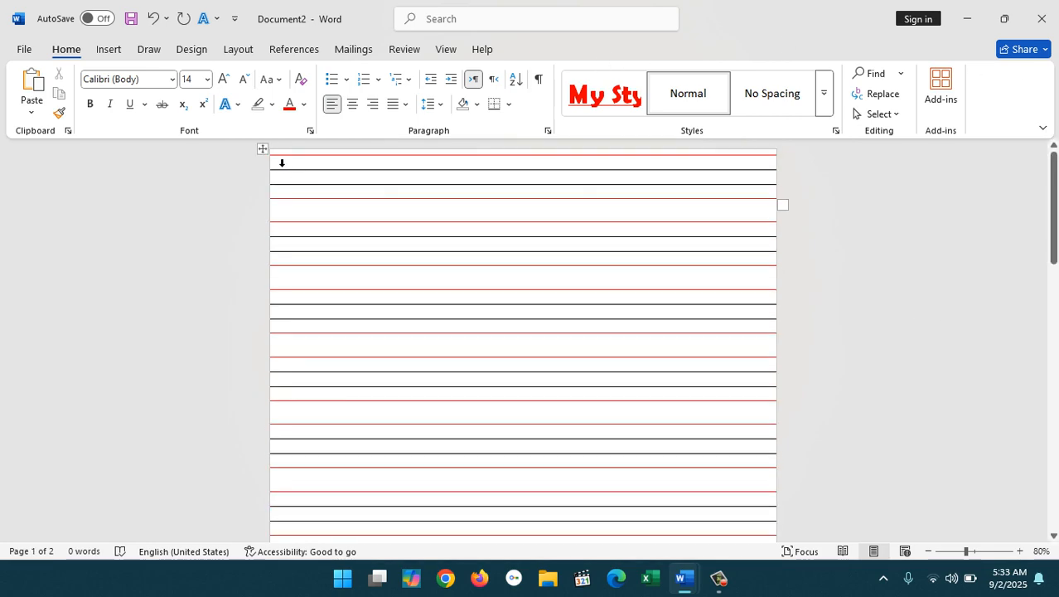
pyautogui.click(281, 162)
pyautogui.click(271, 160)
pyautogui.press('Return')
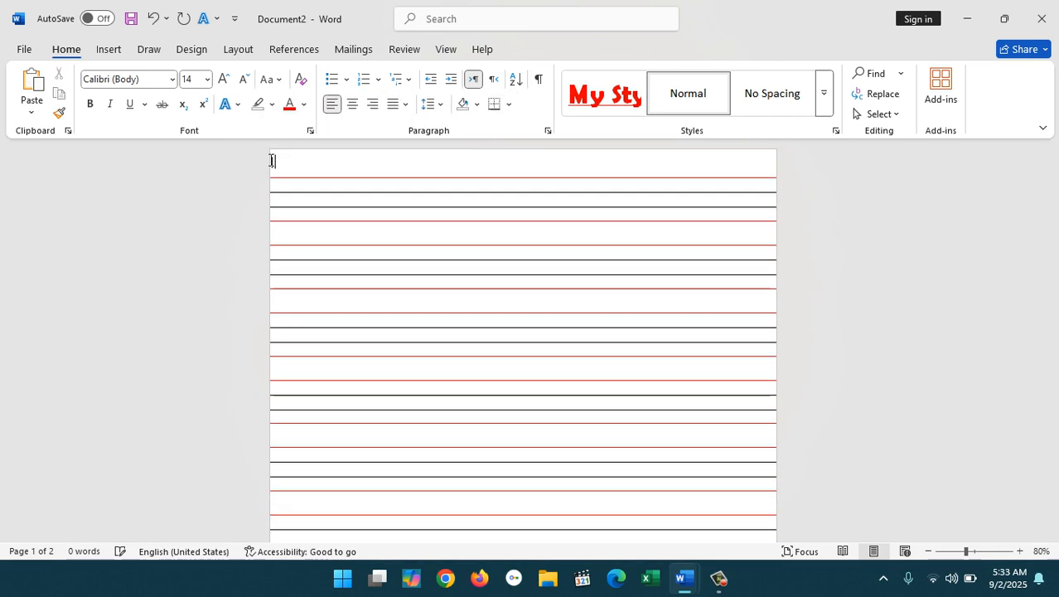
pyautogui.press('Return')
pyautogui.press('Return')
pyautogui.press('Return')
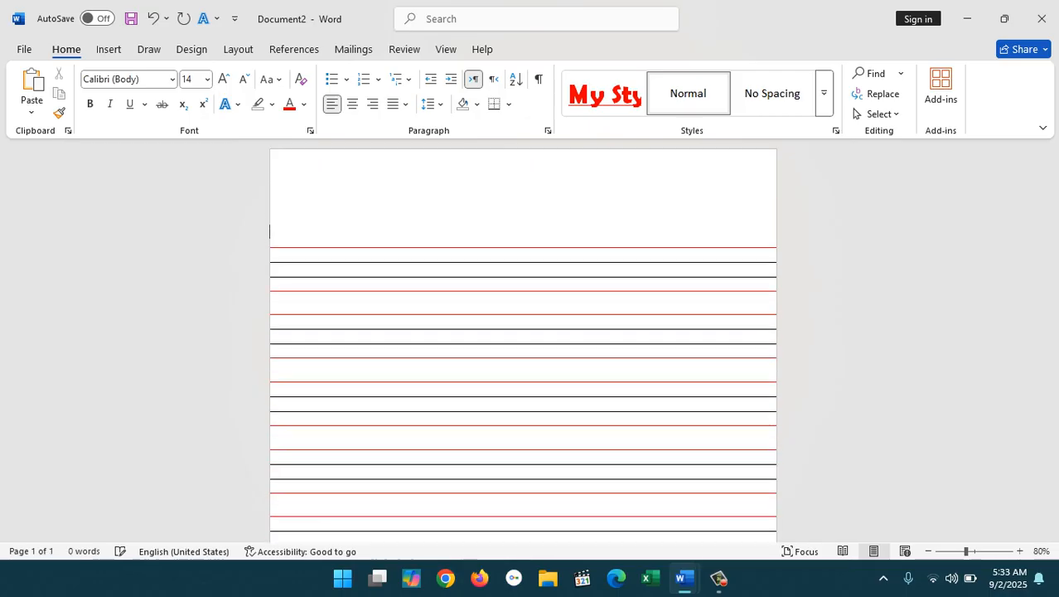
# - Delete the last three-row table that spills over from the first page onto the second
pyautogui.press('Return')
pyautogui.press('BackSpace')
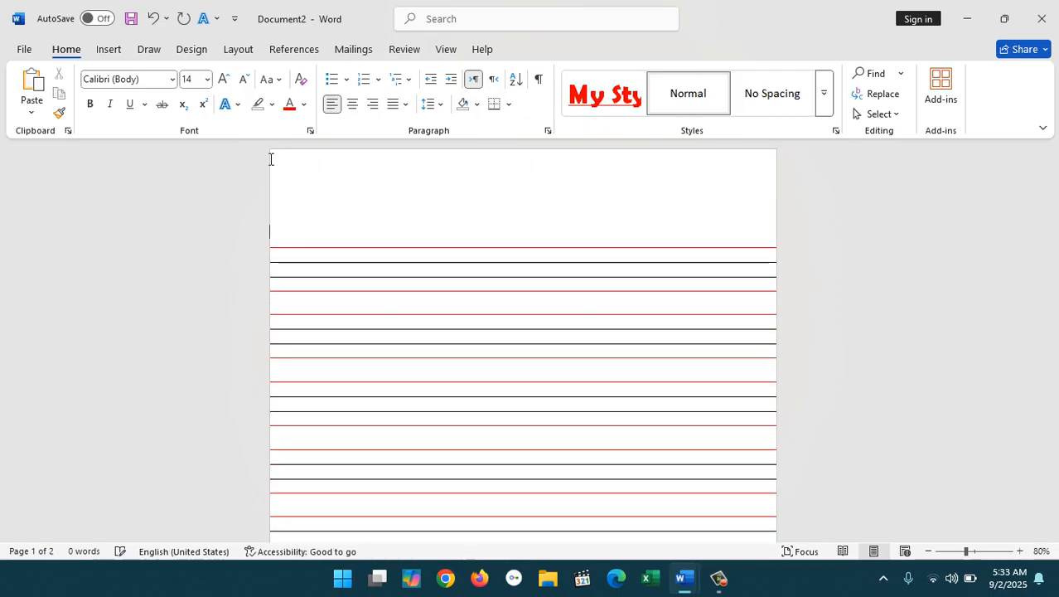
pyautogui.moveTo(1052, 207); pyautogui.dragTo(1052, 327)
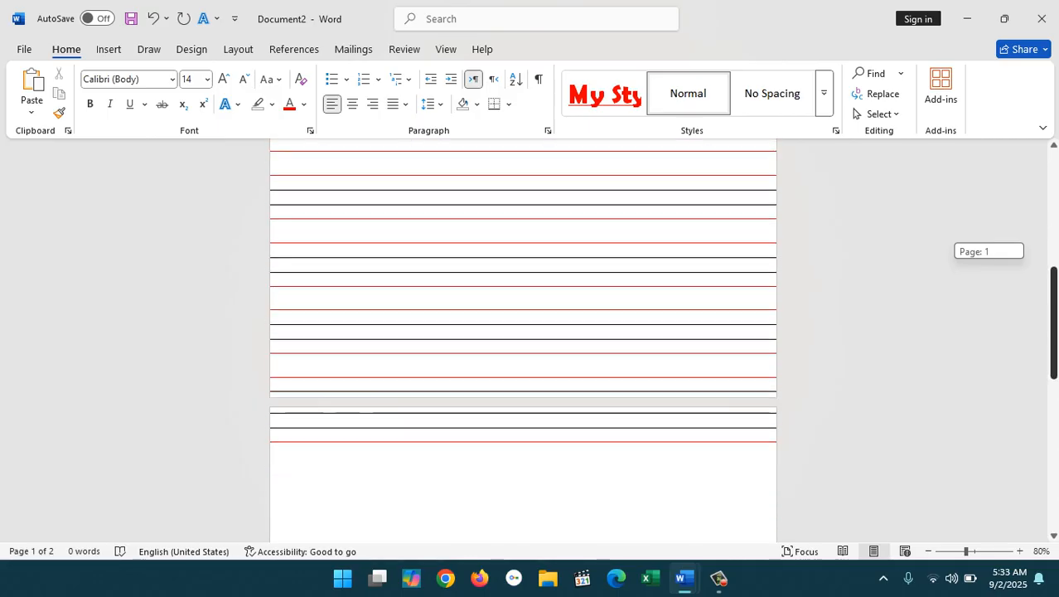
pyautogui.click(296, 381)
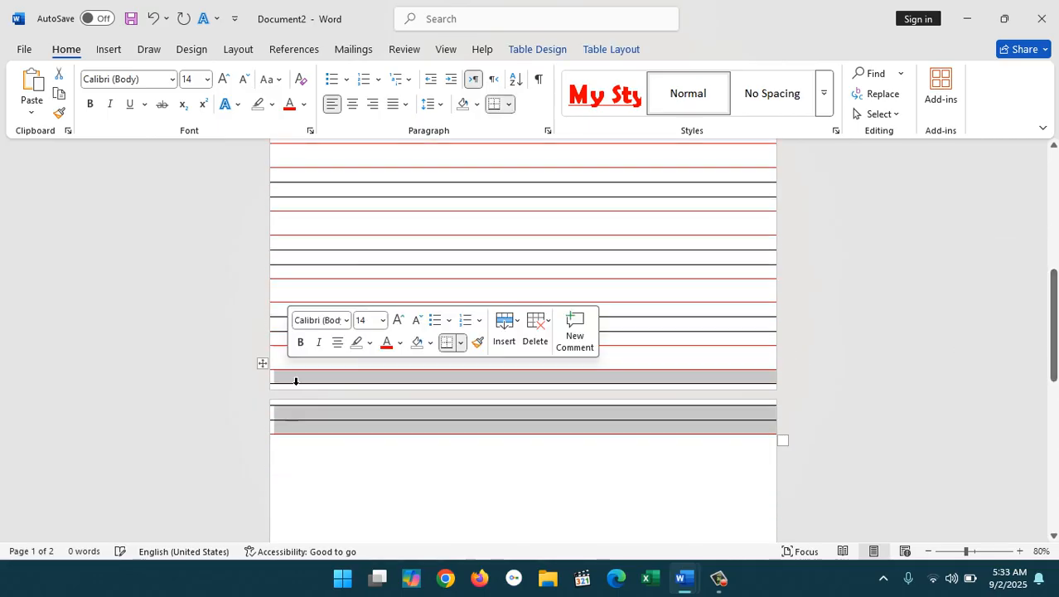
pyautogui.click(267, 369)
pyautogui.press('BackSpace')
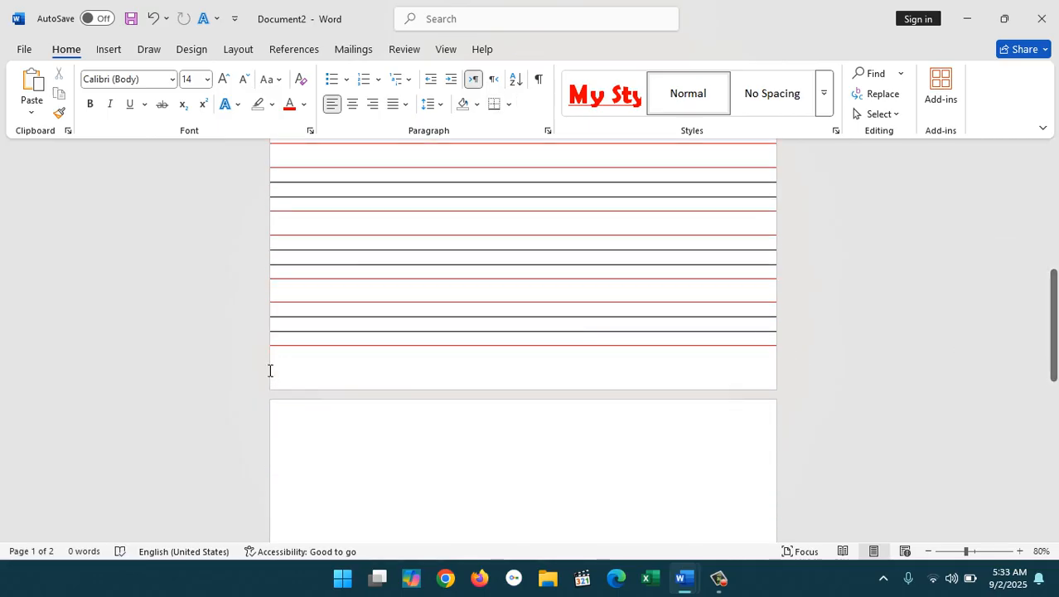
# - Try adding one more blank line to the header space above the first table and check the page end
pyautogui.moveTo(1053, 348); pyautogui.dragTo(1054, 166)
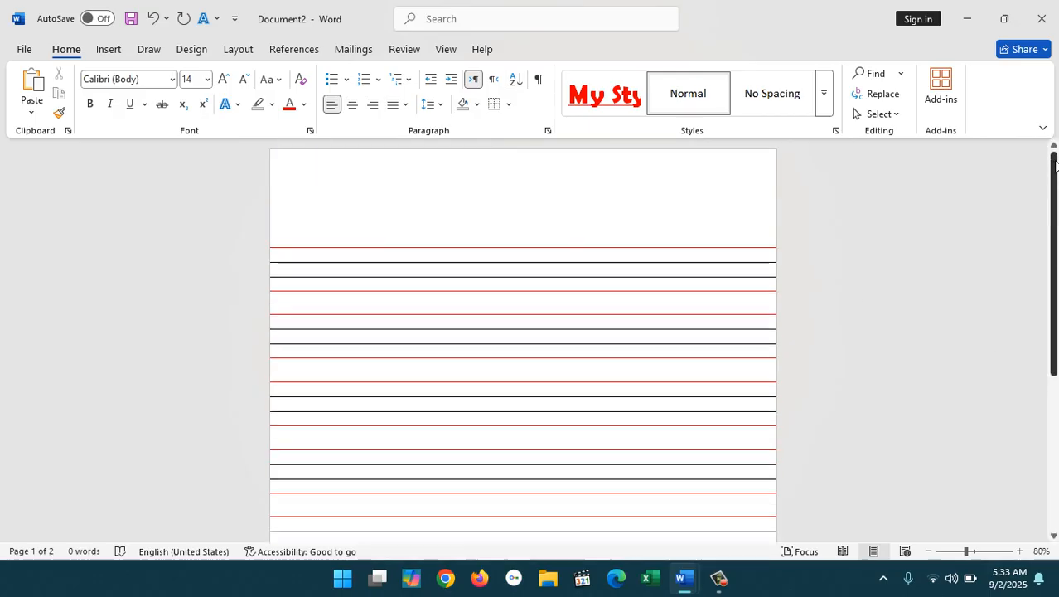
pyautogui.press('Return')
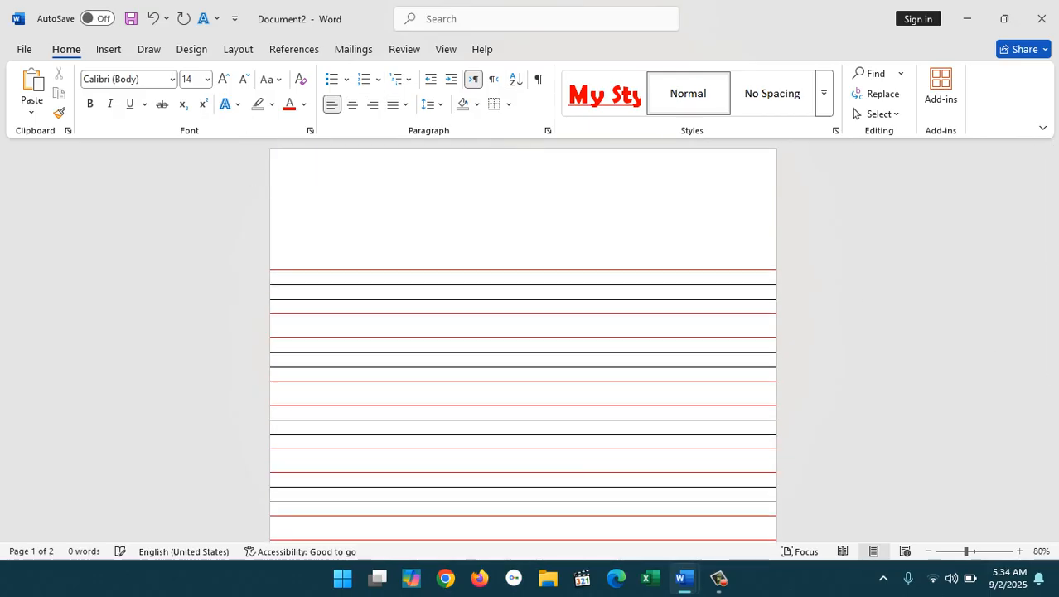
pyautogui.moveTo(1053, 272); pyautogui.dragTo(1053, 415)
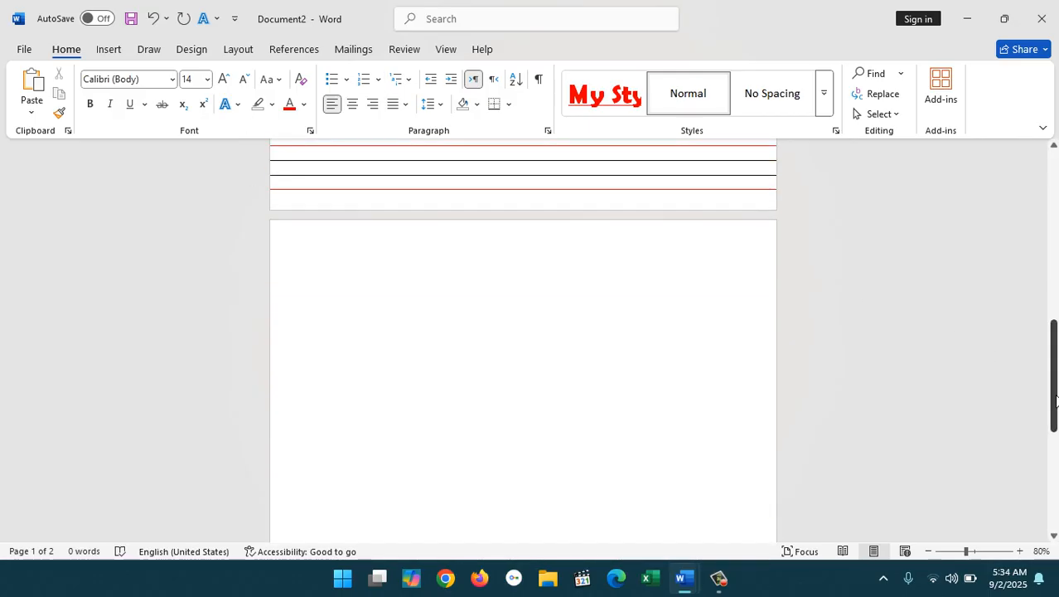
pyautogui.scroll(10, 844, 216)
pyautogui.scroll(2, 845, 216)
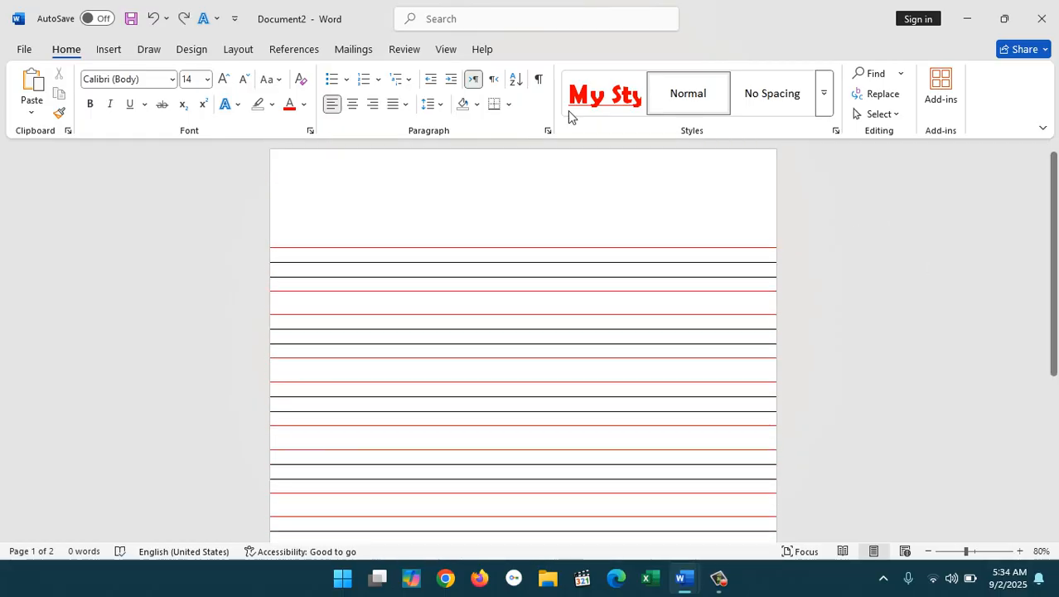
# - Draw a horizontal straight line about 9.27" long across the page just above the first table
pyautogui.click(113, 50)
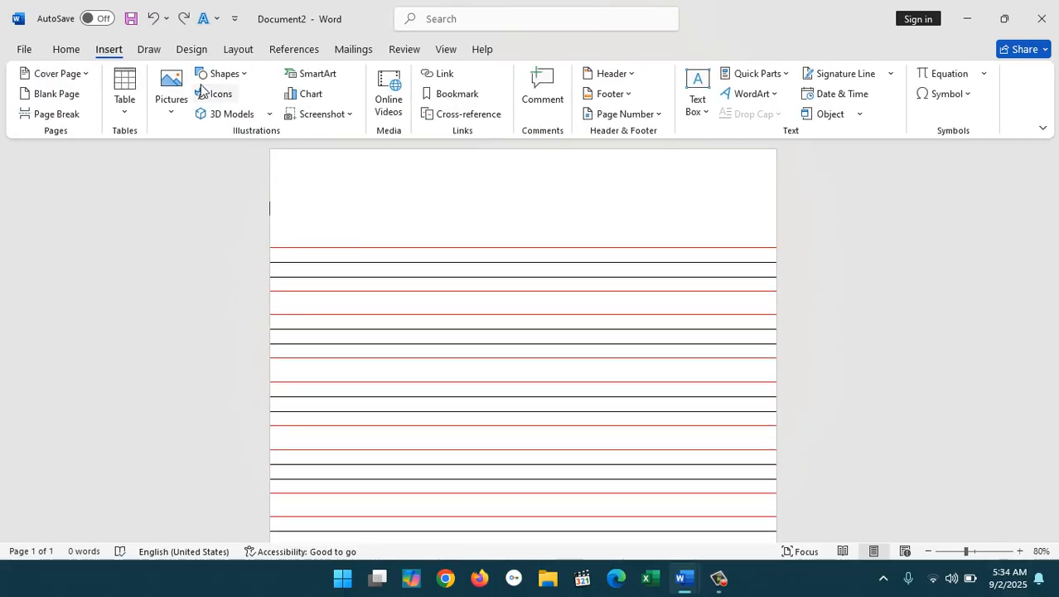
pyautogui.click(224, 73)
pyautogui.click(239, 114)
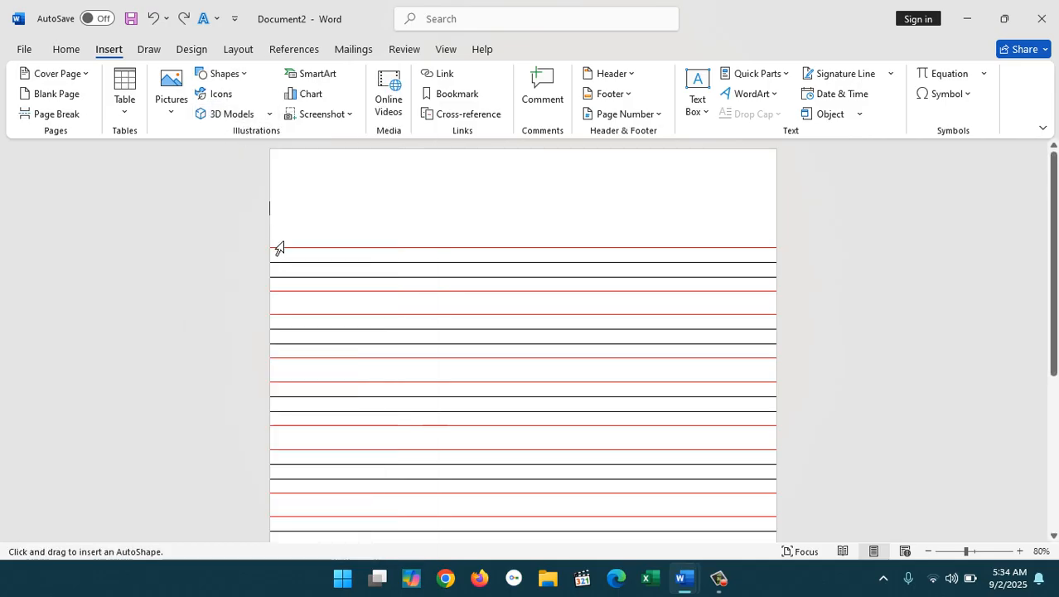
pyautogui.moveTo(272, 233); pyautogui.dragTo(776, 234)
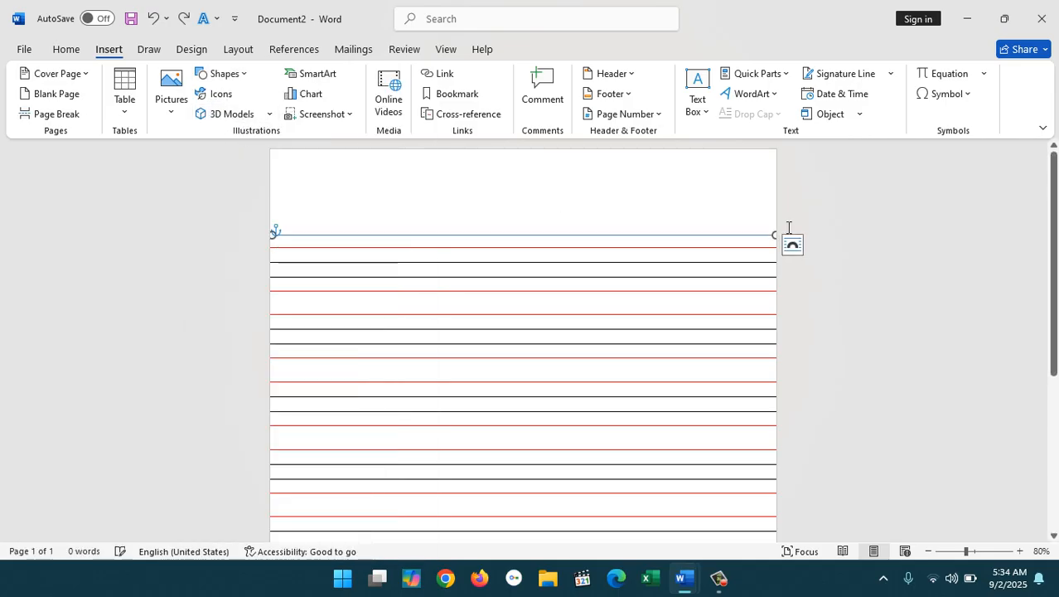
pyautogui.hotkey('ctrl', 'v')
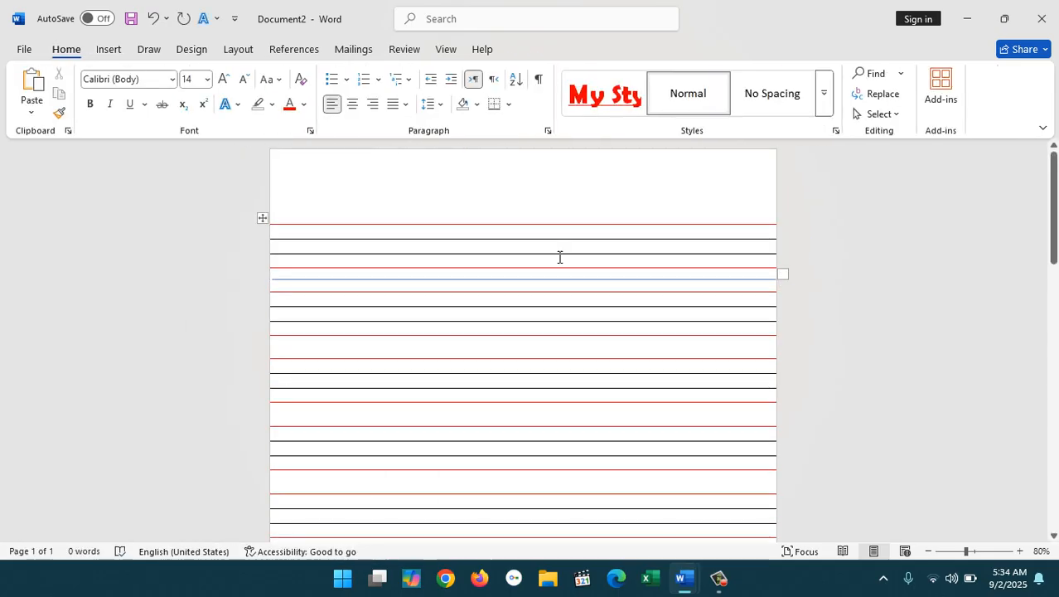
pyautogui.hotkey('ctrl', 'z')
pyautogui.hotkey('ctrl', 'z')
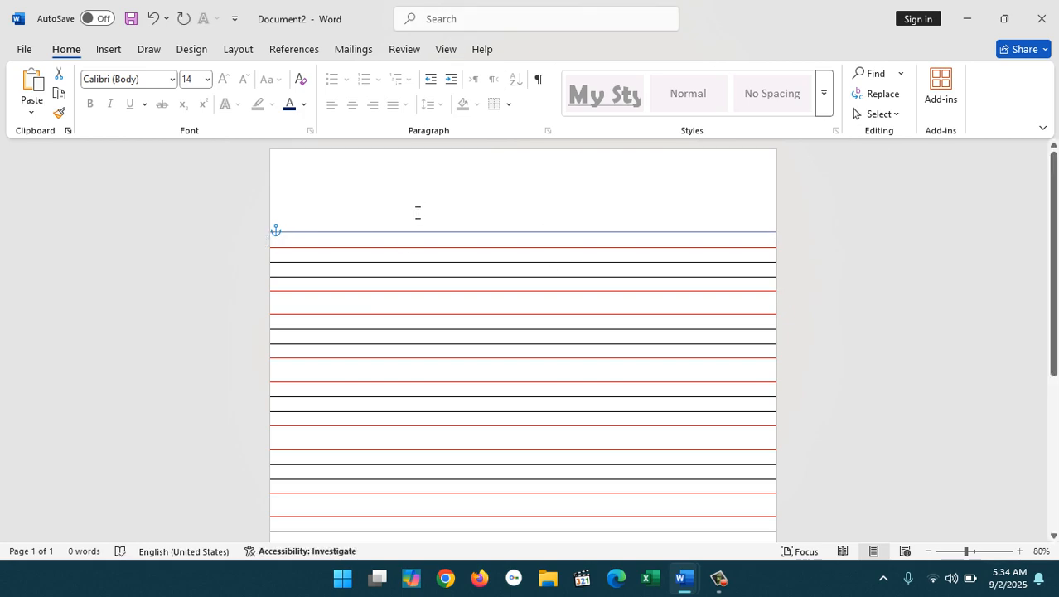
# - Set the horizontal header line's outline to black with a 3 pt weight
pyautogui.click(404, 239)
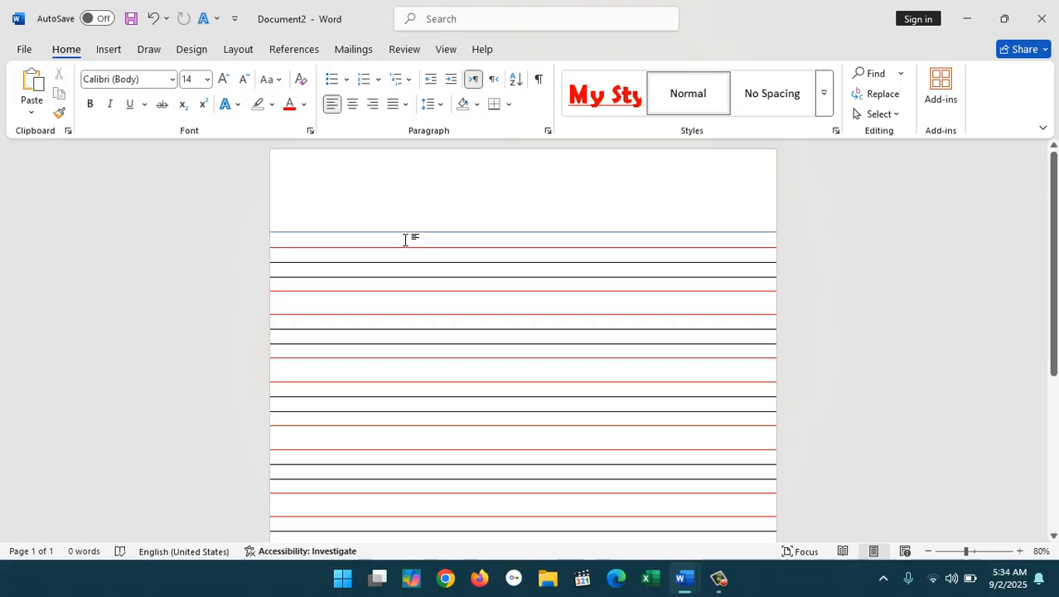
pyautogui.click(406, 238)
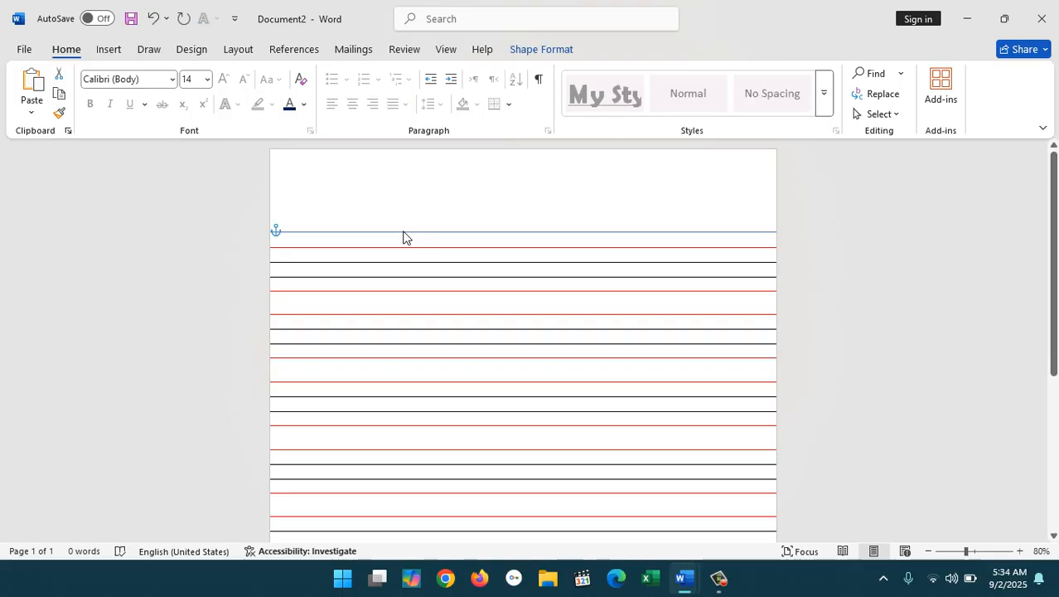
pyautogui.click(541, 50)
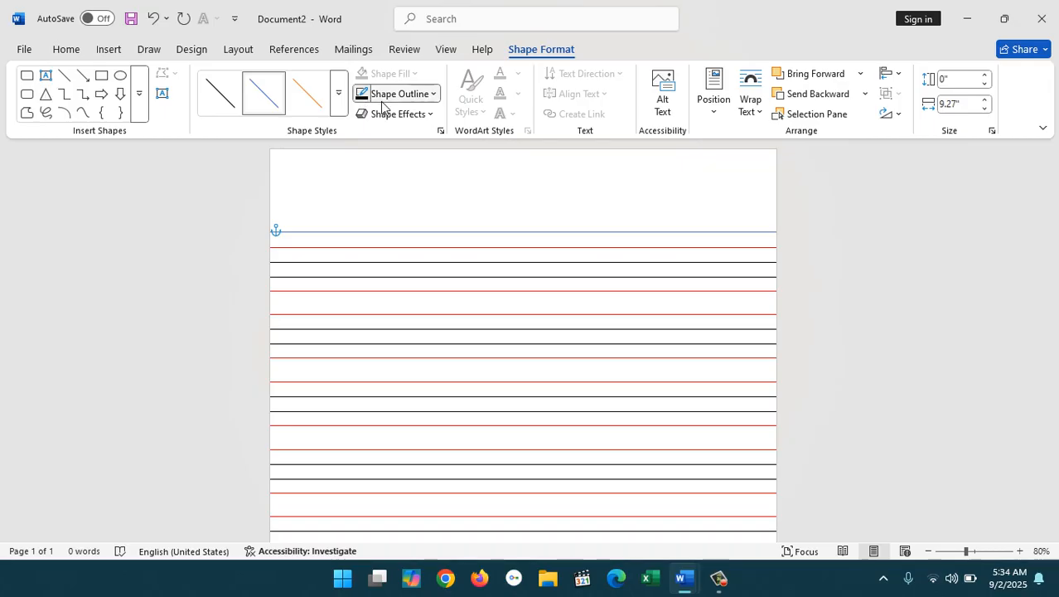
pyautogui.click(382, 93)
pyautogui.click(385, 171)
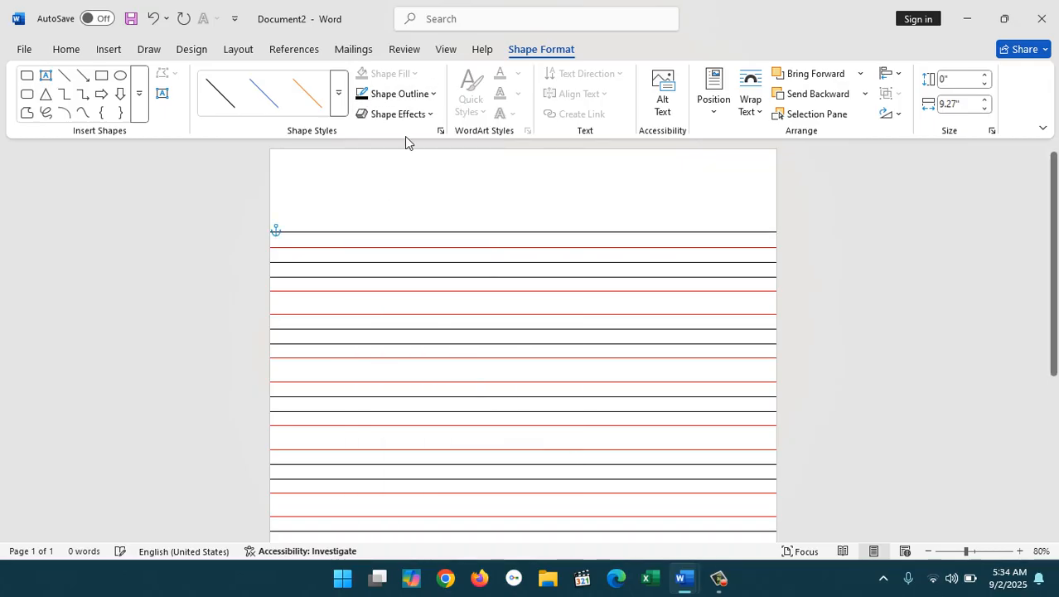
pyautogui.click(400, 95)
pyautogui.moveTo(478, 416)
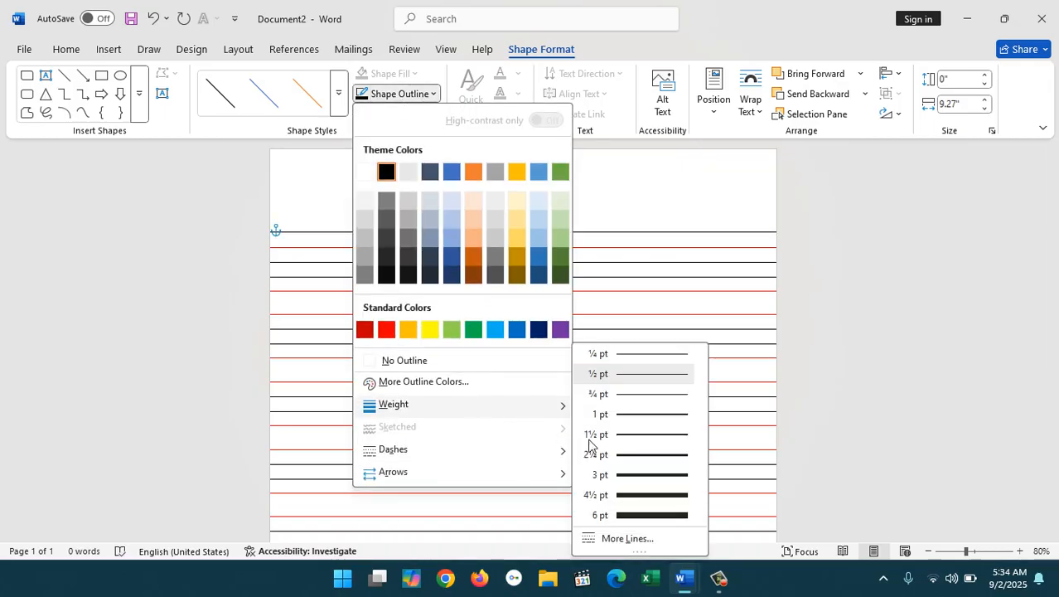
pyautogui.click(634, 473)
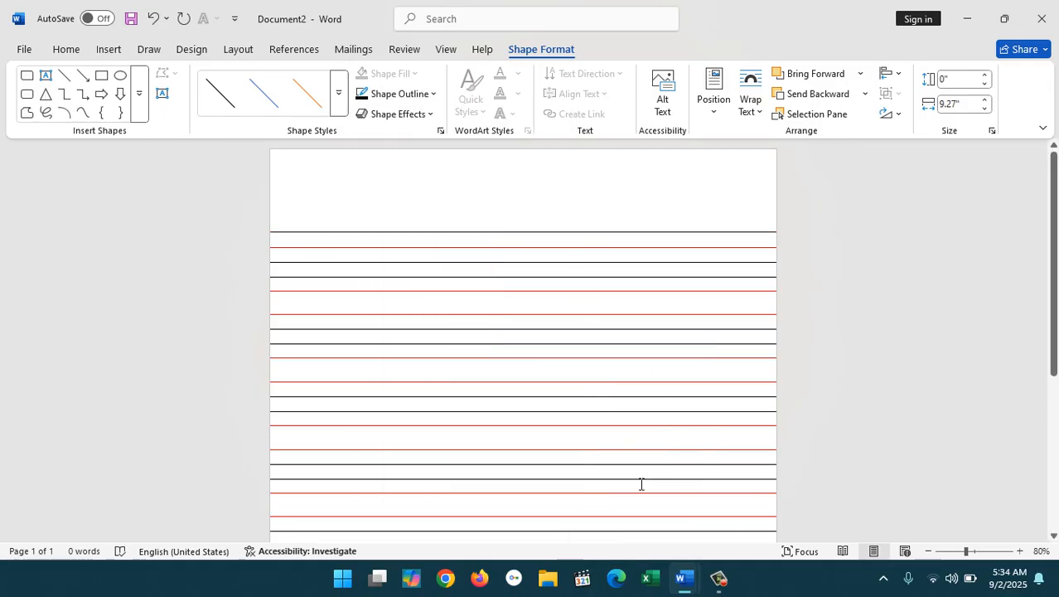
# - Duplicate the thick black header line and nudge the copy up to sit just below the original
pyautogui.click(1021, 551)
pyautogui.click(1020, 551)
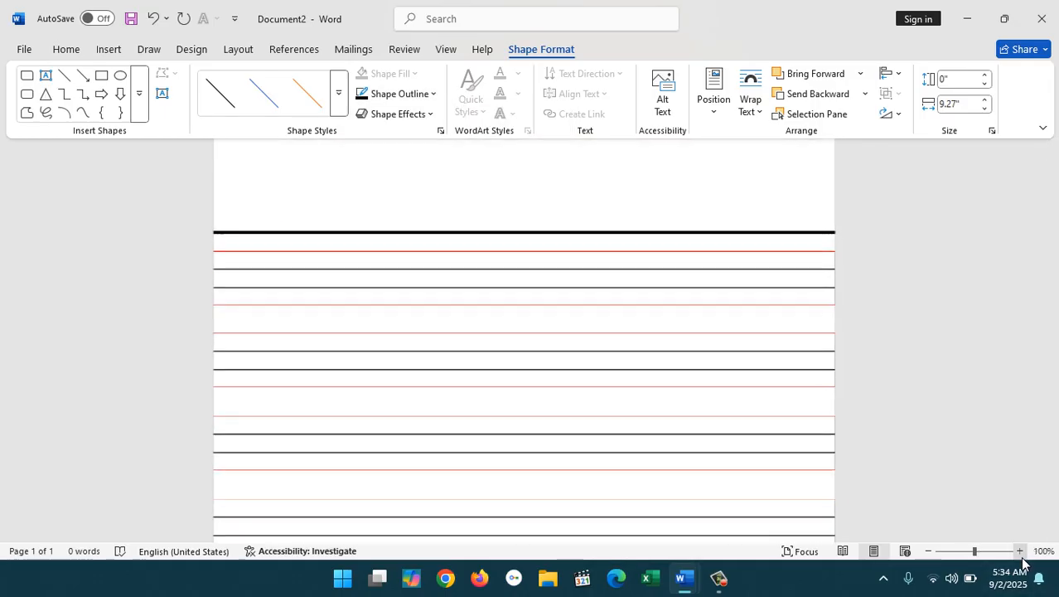
pyautogui.scroll(1, 1054, 232)
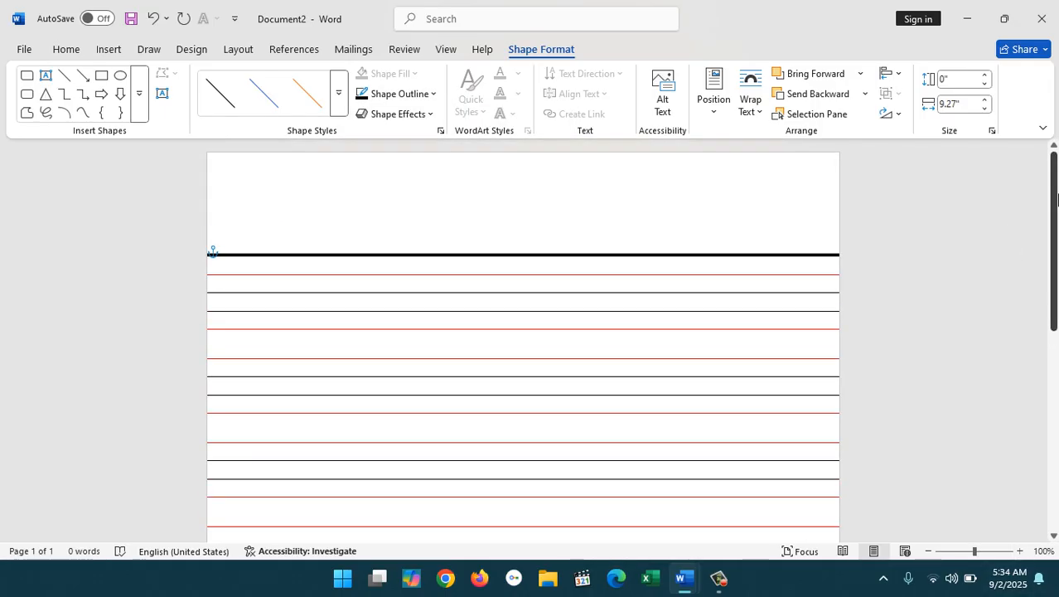
pyautogui.hotkey('ctrl', 'd')
pyautogui.hotkey('ctrl', 'Up')
pyautogui.hotkey('ctrl', 'Up')
pyautogui.hotkey('ctrl', 'Up')
pyautogui.hotkey('ctrl', 'Up')
pyautogui.hotkey('ctrl', 'Up')
pyautogui.hotkey('ctrl', 'Up')
pyautogui.hotkey('ctrl', 'Up')
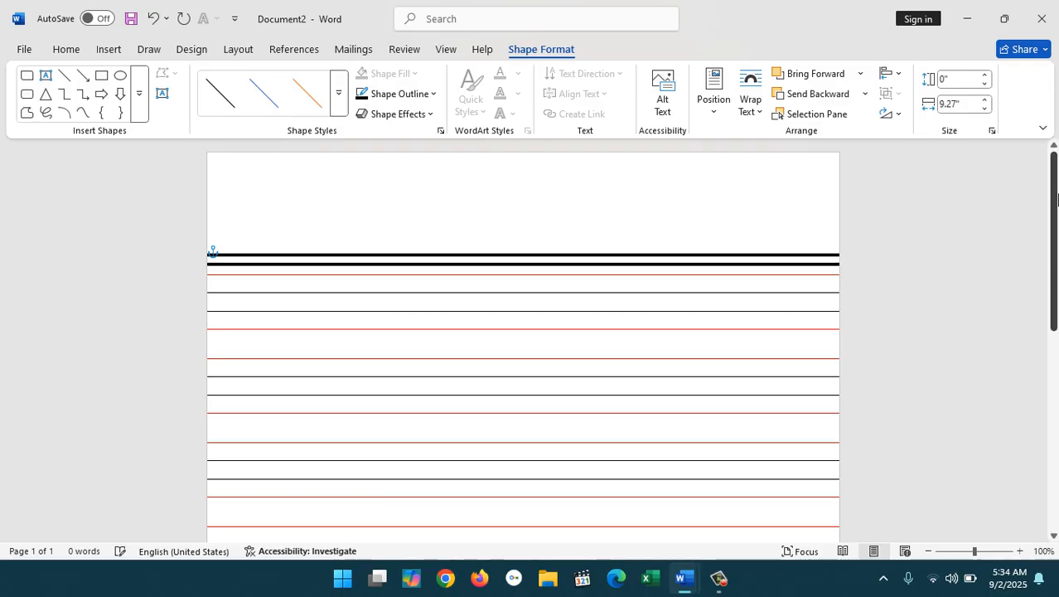
# - Set the duplicated header line's outline colour to red and deselect it
pyautogui.click(396, 93)
pyautogui.click(386, 330)
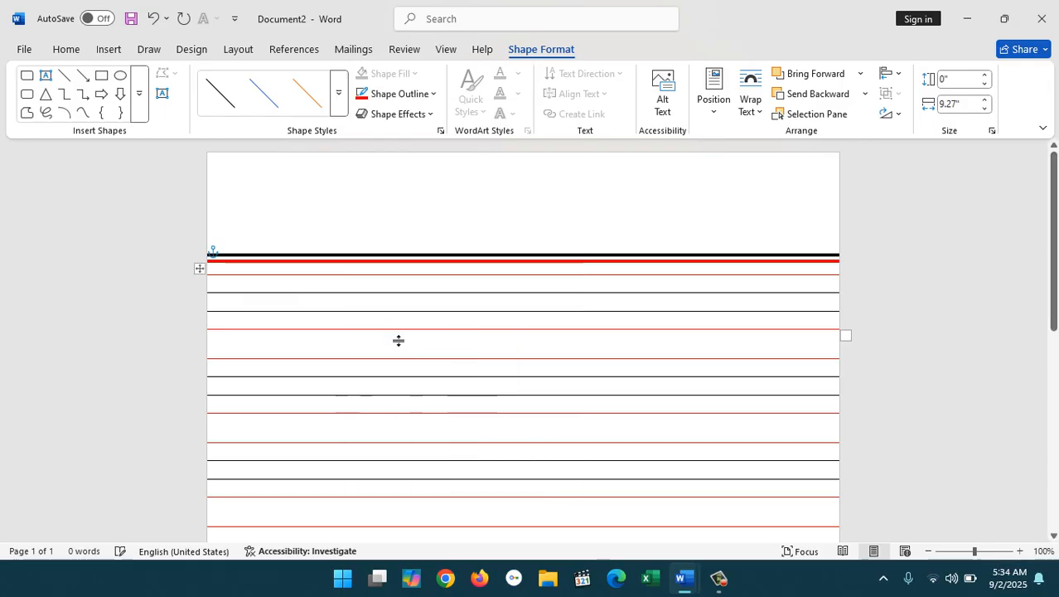
pyautogui.click(439, 226)
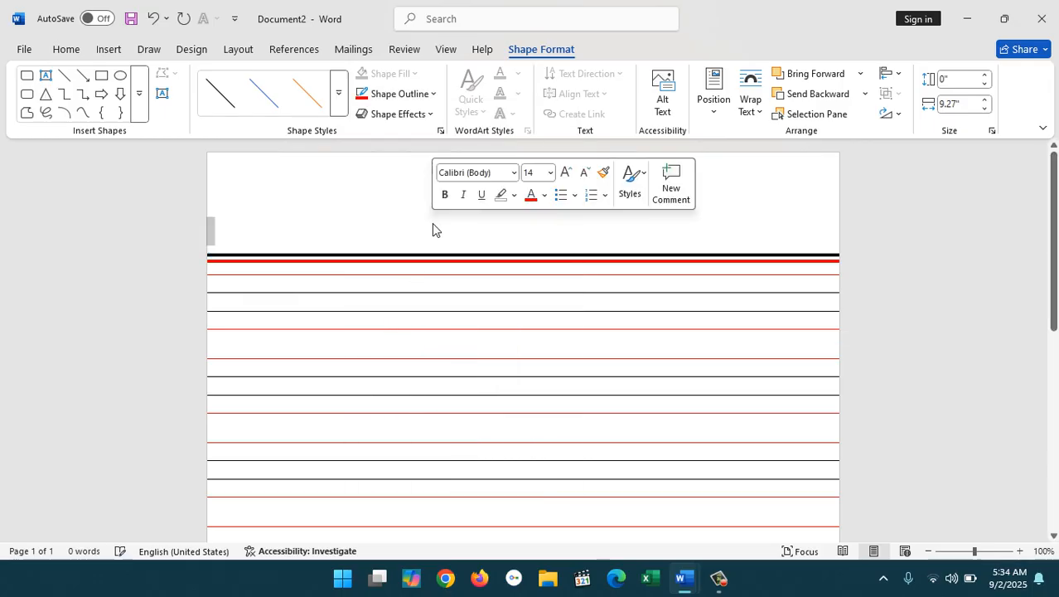
# - Draw a vertical straight margin line about 9.34" long from the page's top edge, near its left side
pyautogui.click(925, 566)
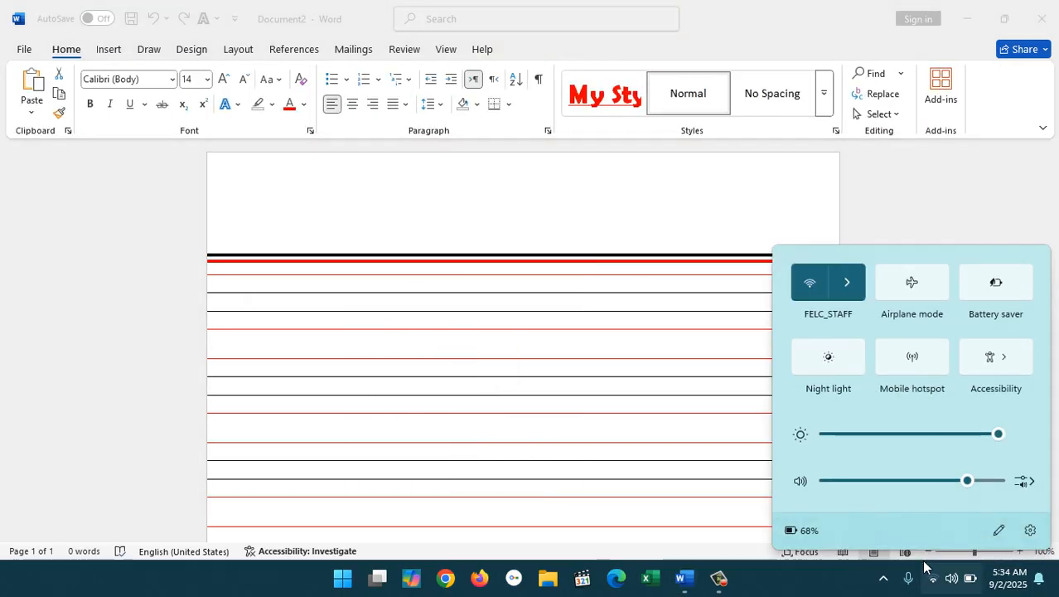
pyautogui.click(929, 572)
pyautogui.click(929, 553)
pyautogui.click(928, 552)
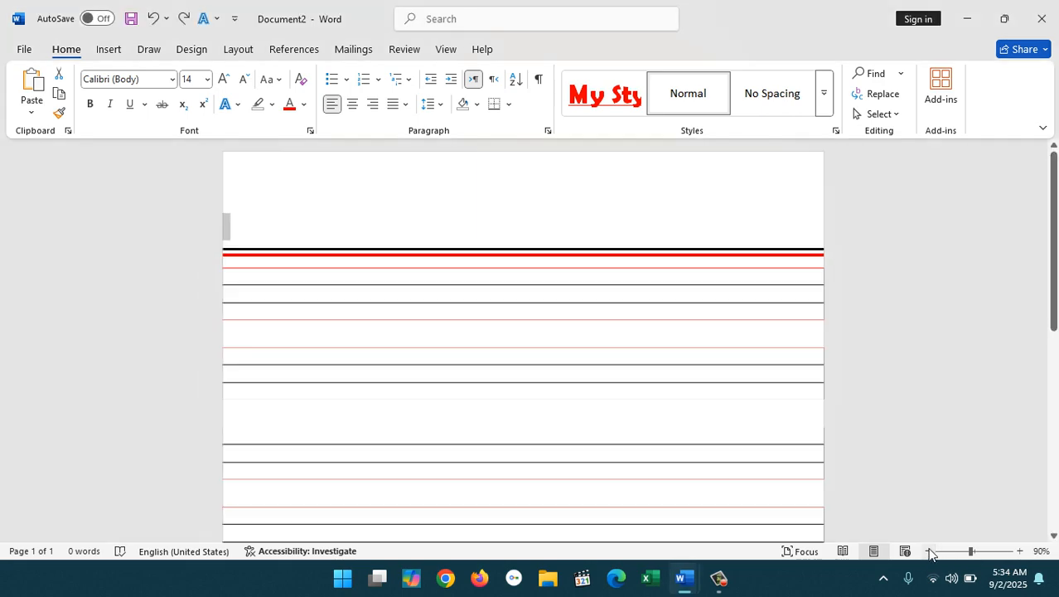
pyautogui.click(929, 553)
pyautogui.click(929, 553)
pyautogui.click(929, 553)
pyautogui.click(929, 553)
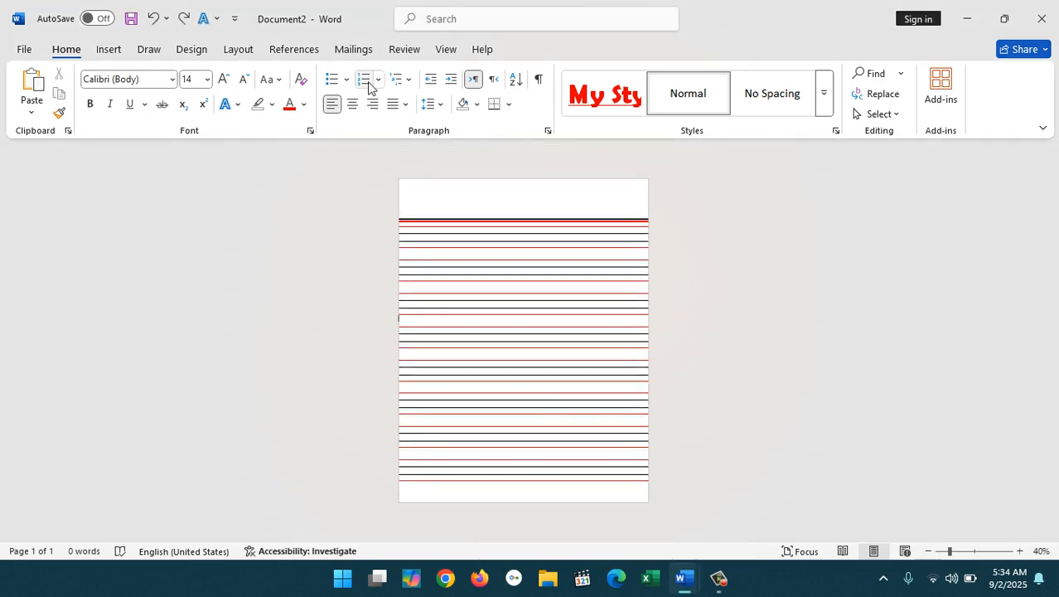
pyautogui.click(107, 51)
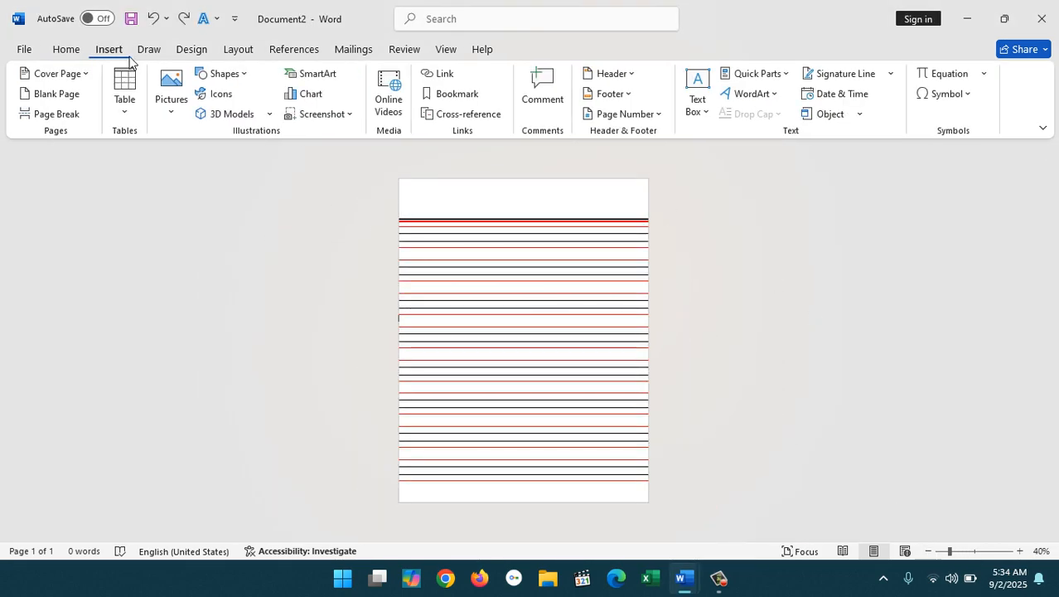
pyautogui.click(222, 93)
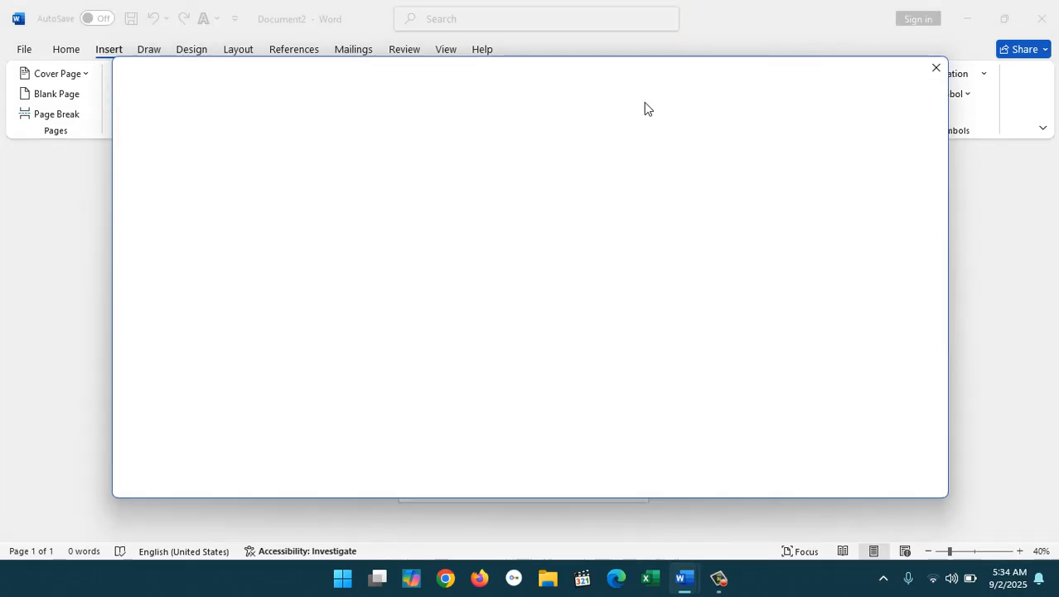
pyautogui.click(936, 69)
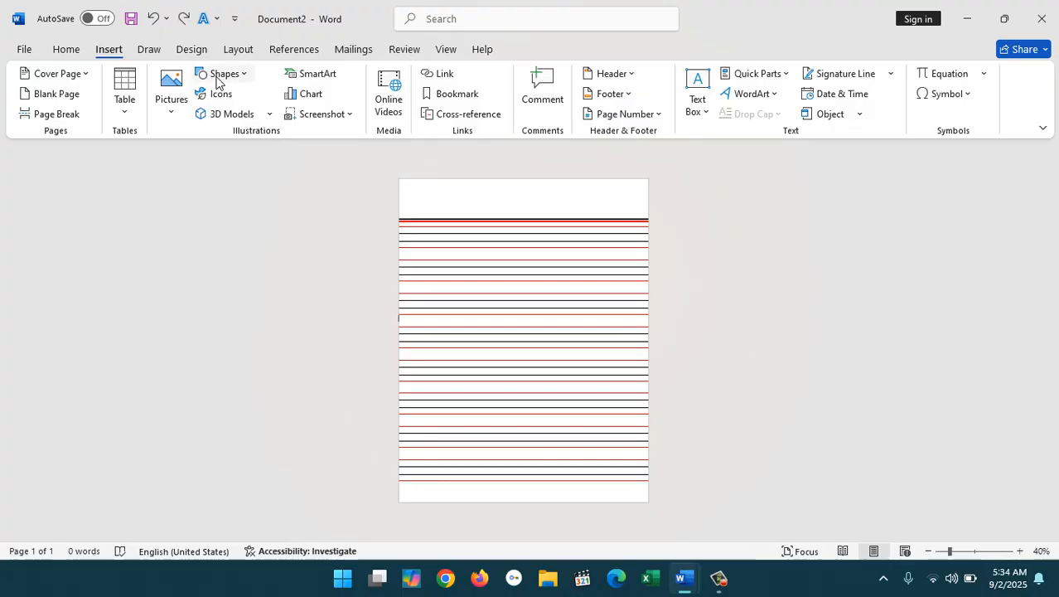
pyautogui.click(220, 77)
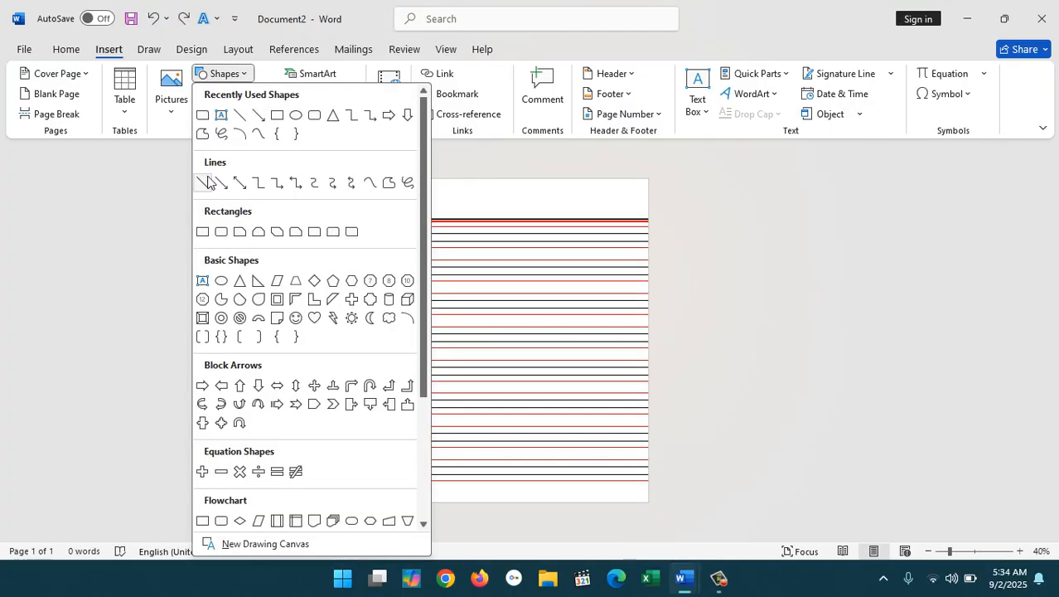
pyautogui.click(204, 181)
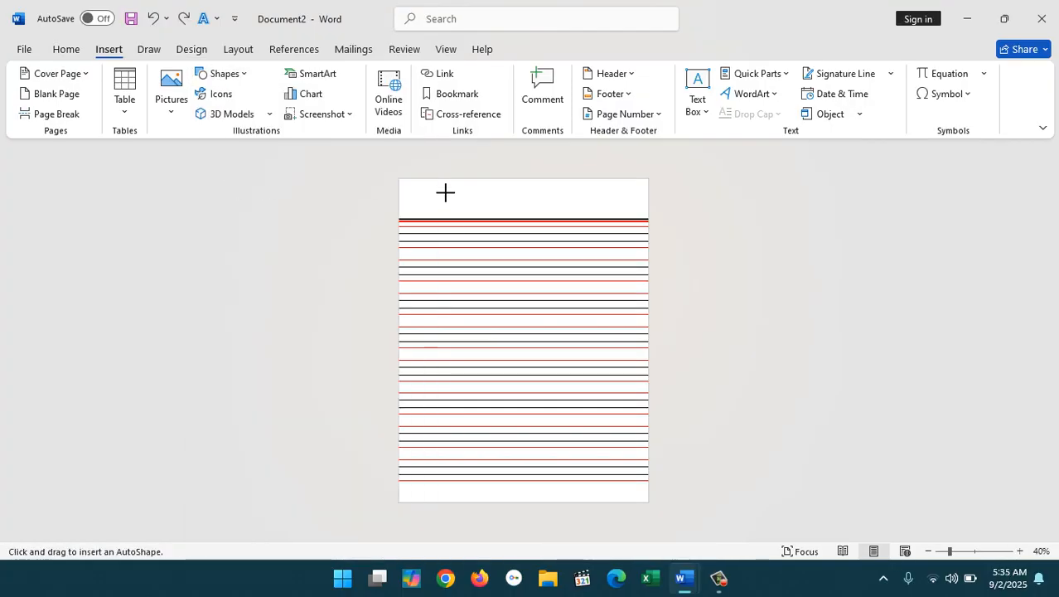
pyautogui.moveTo(434, 179); pyautogui.dragTo(434, 453)
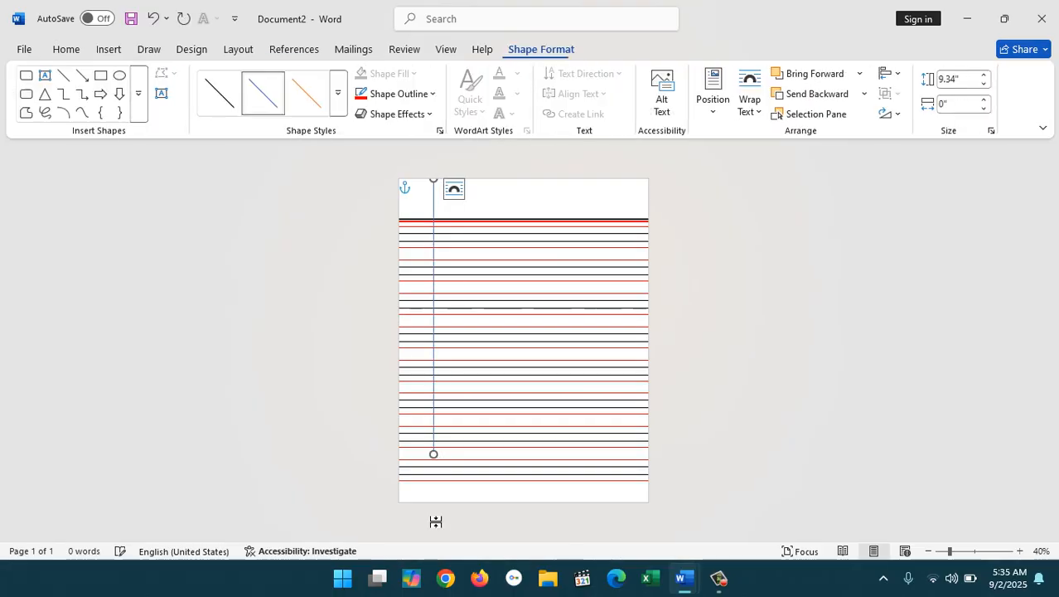
# - Lengthen the vertical margin line to 15.05" so it spans the page height, and make its outline black
pyautogui.hotkey('shift', 'Up')
pyautogui.hotkey('shift', 'Up')
pyautogui.hotkey('shift', 'Up')
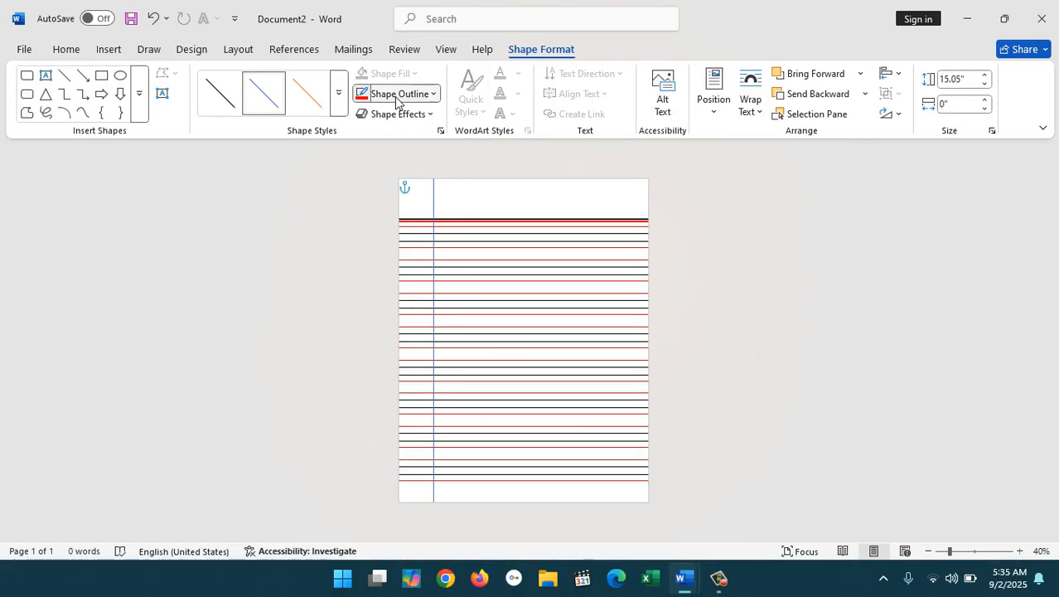
pyautogui.click(399, 94)
pyautogui.click(385, 169)
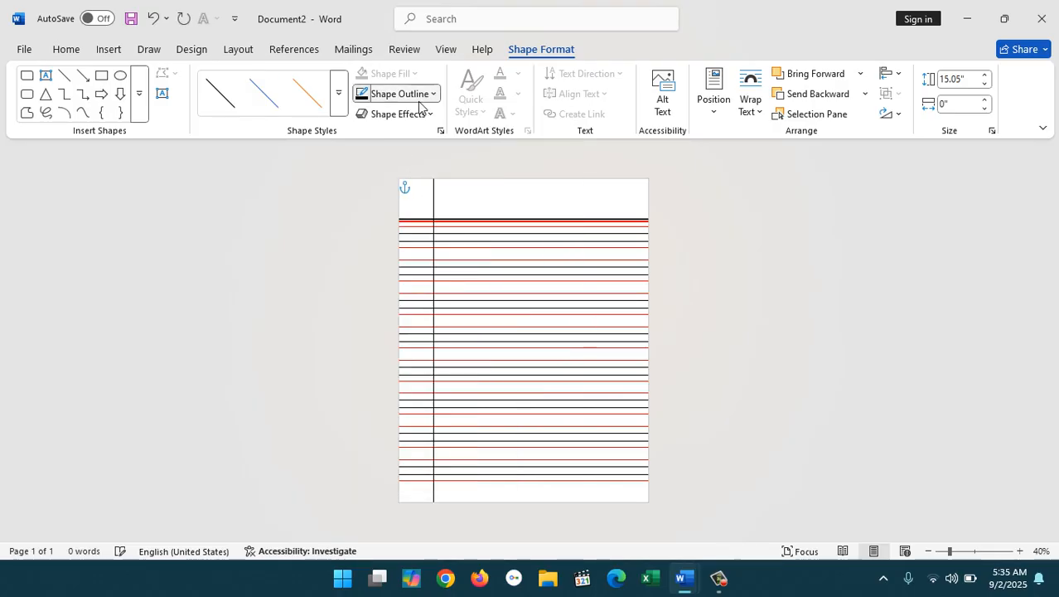
# - Set the vertical margin line's outline weight to 3 pt
pyautogui.click(423, 94)
pyautogui.moveTo(431, 414)
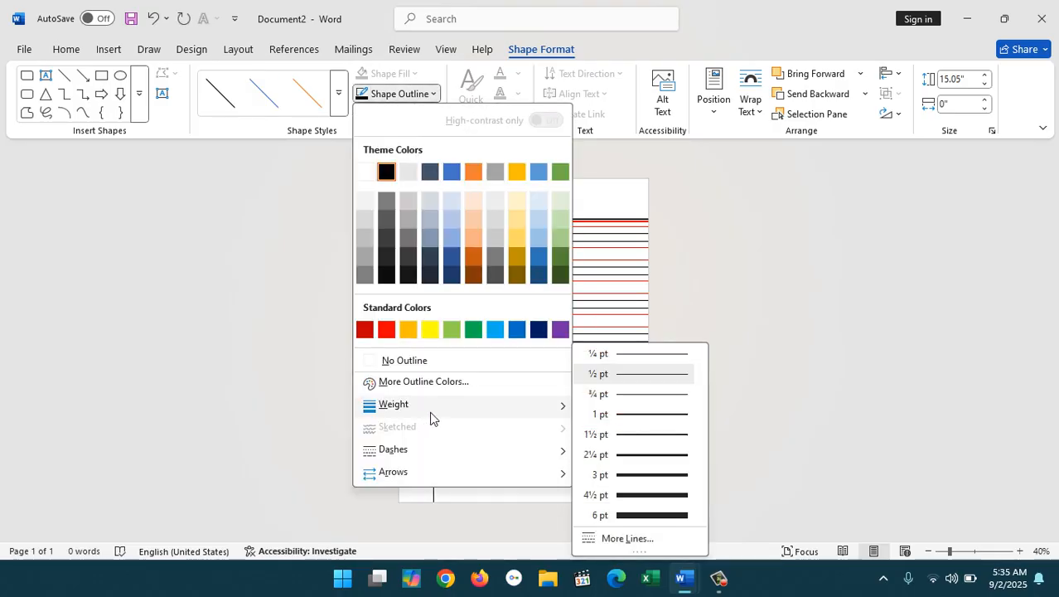
pyautogui.click(670, 475)
# - Duplicate the thick vertical margin line and nudge the copy to sit just left of the original
pyautogui.hotkey('ctrl', 'd')
pyautogui.press('Left')
pyautogui.press('Left')
pyautogui.press('Left')
pyautogui.press('Left')
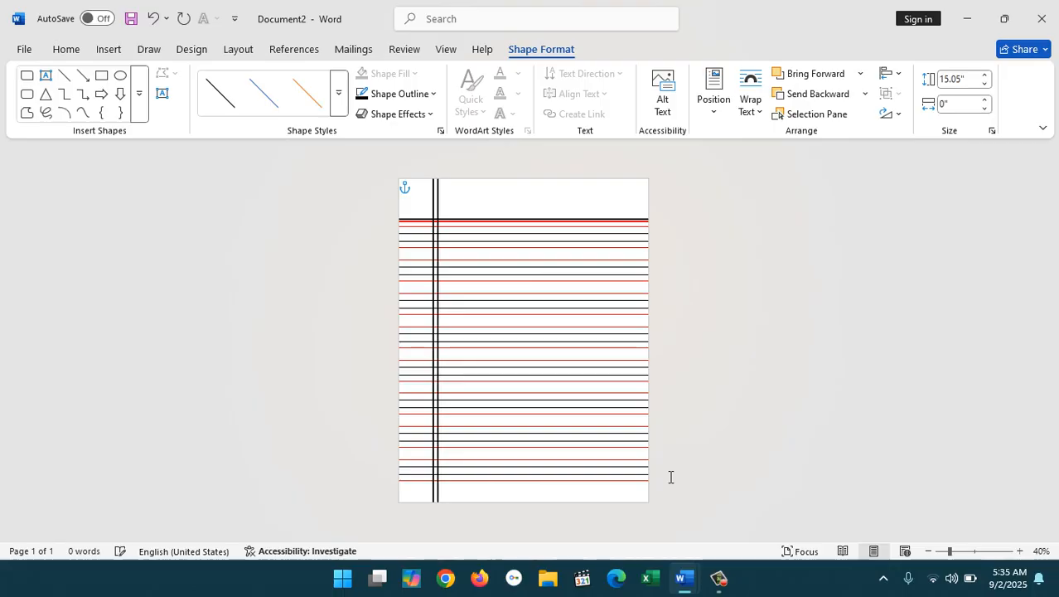
pyautogui.press('Right')
pyautogui.press('Right')
pyautogui.press('Right')
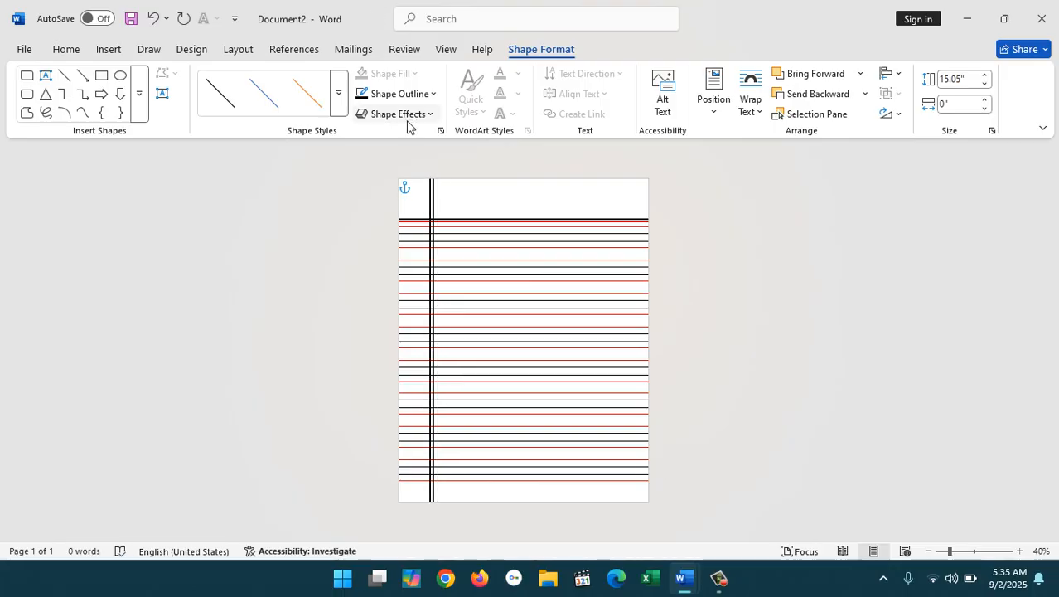
# - Set the duplicated margin line's outline colour to red and deselect it
pyautogui.click(394, 94)
pyautogui.click(391, 330)
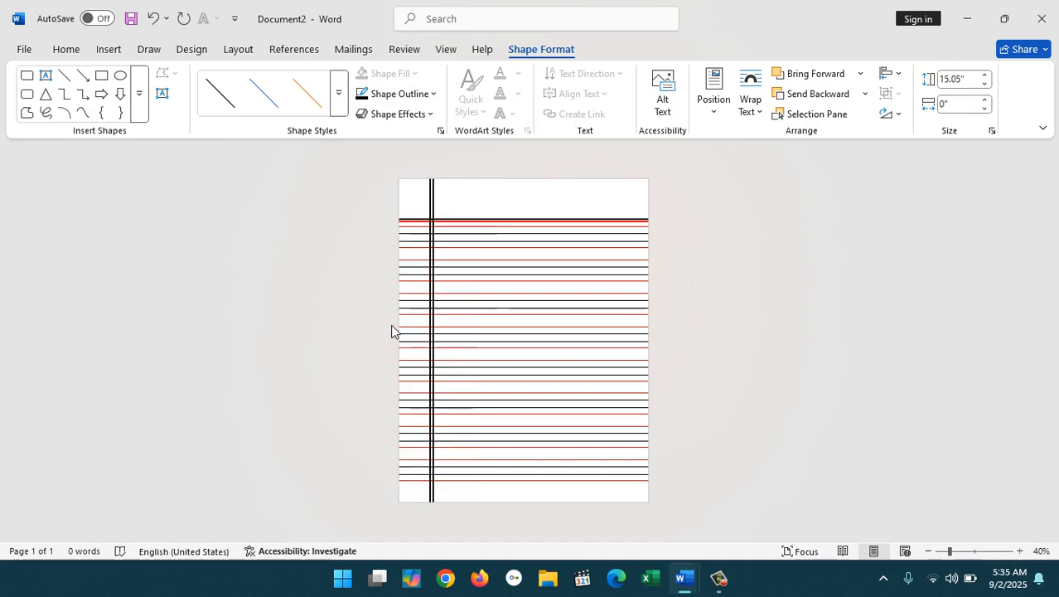
pyautogui.click(873, 237)
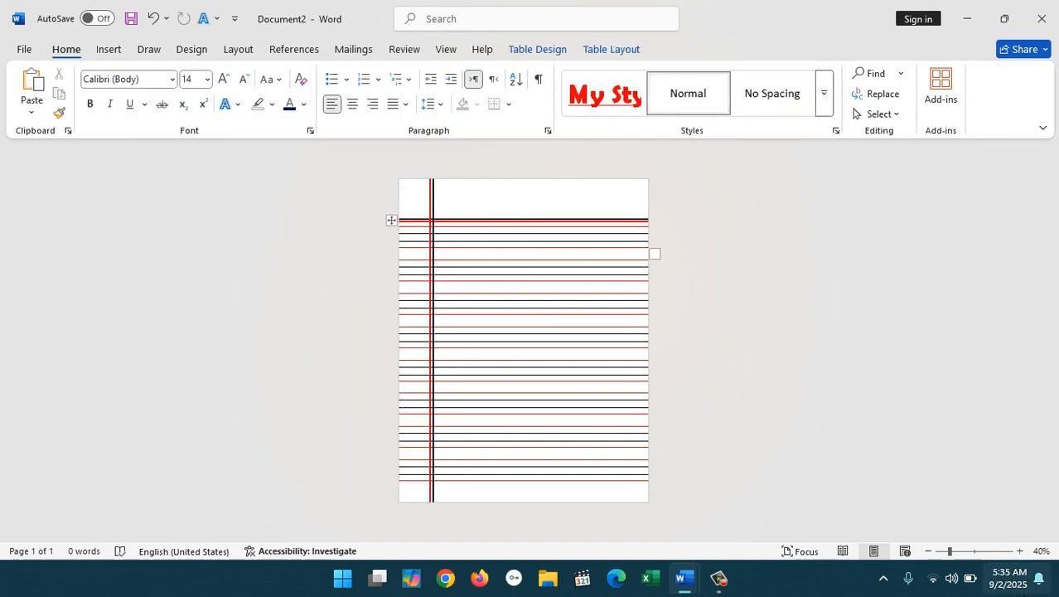
# - Examine the handwriting page's header, margin and ruled lines at 90% zoom, and view the notebook page in Document1
pyautogui.click(1019, 552)
pyautogui.click(1020, 551)
pyautogui.click(1019, 551)
pyautogui.click(1019, 551)
pyautogui.click(1020, 551)
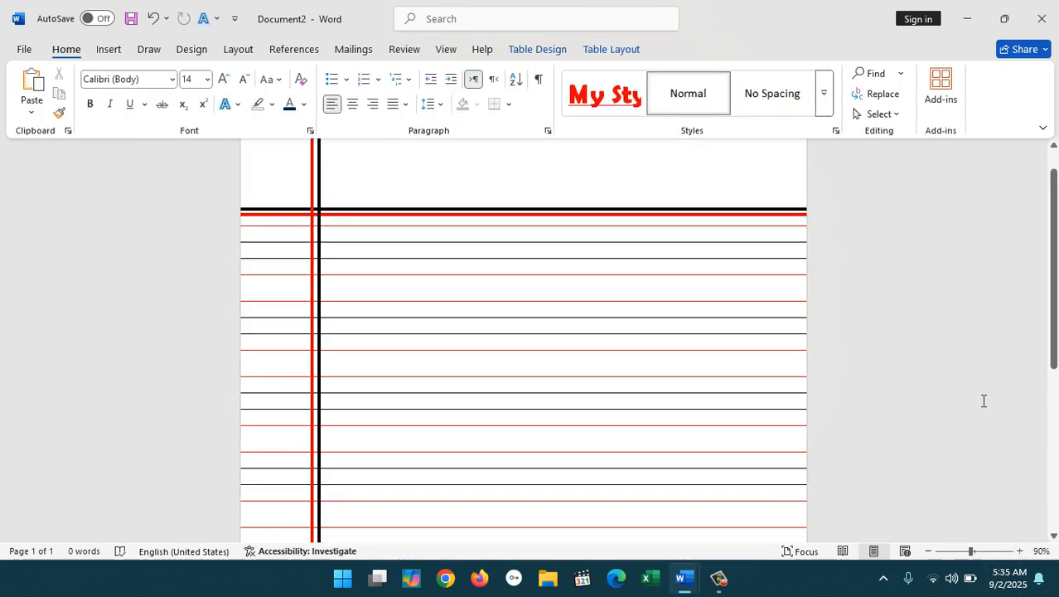
pyautogui.scroll(-1, 983, 400)
pyautogui.scroll(2, 523, 340)
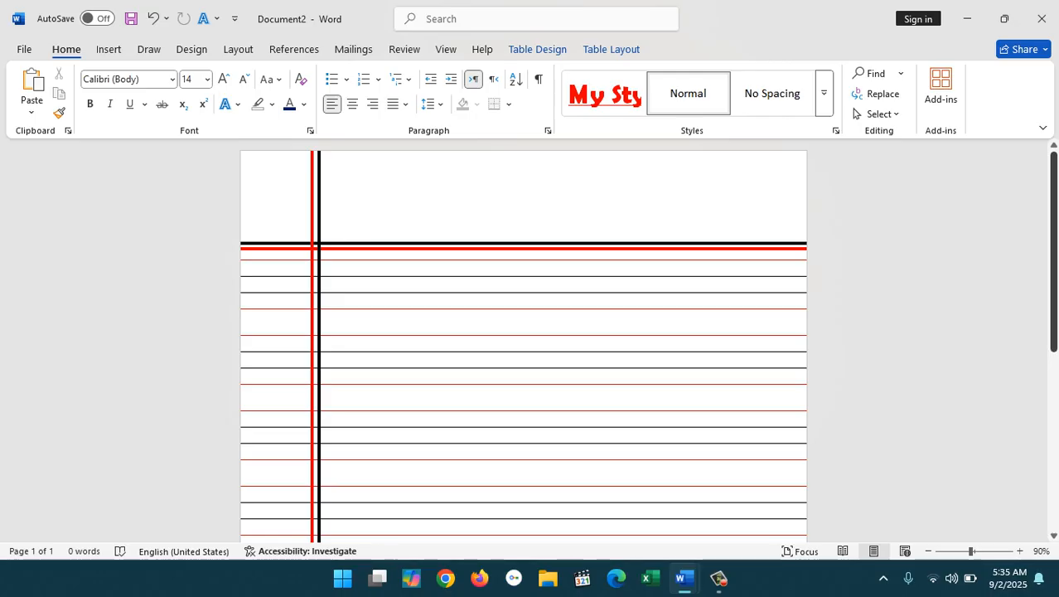
pyautogui.hotkey('alt', 'Tab')
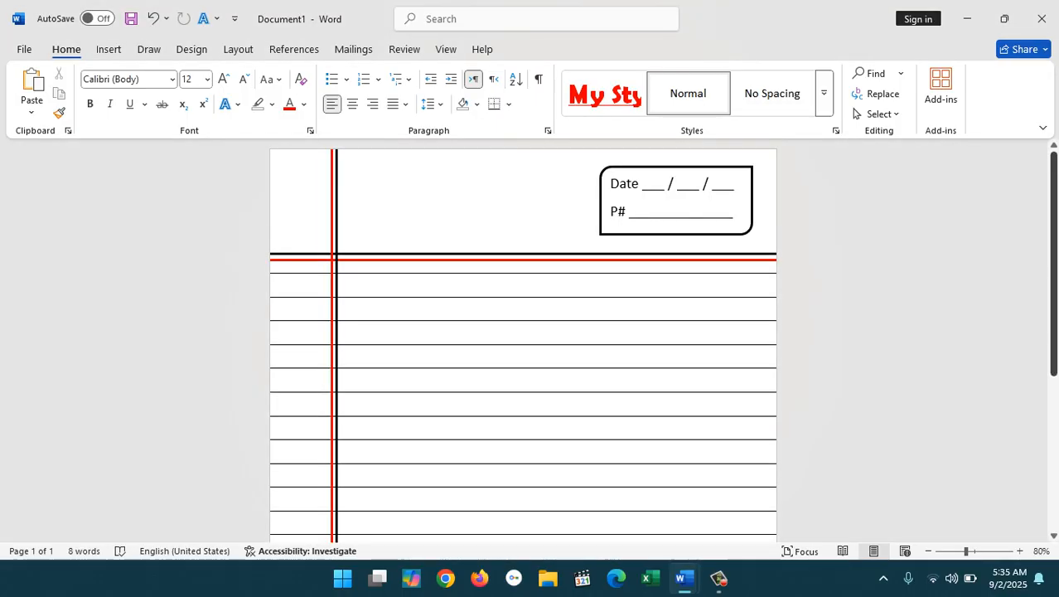
# - Show the desktop and dismiss the account sign-in window
pyautogui.press('super+d')
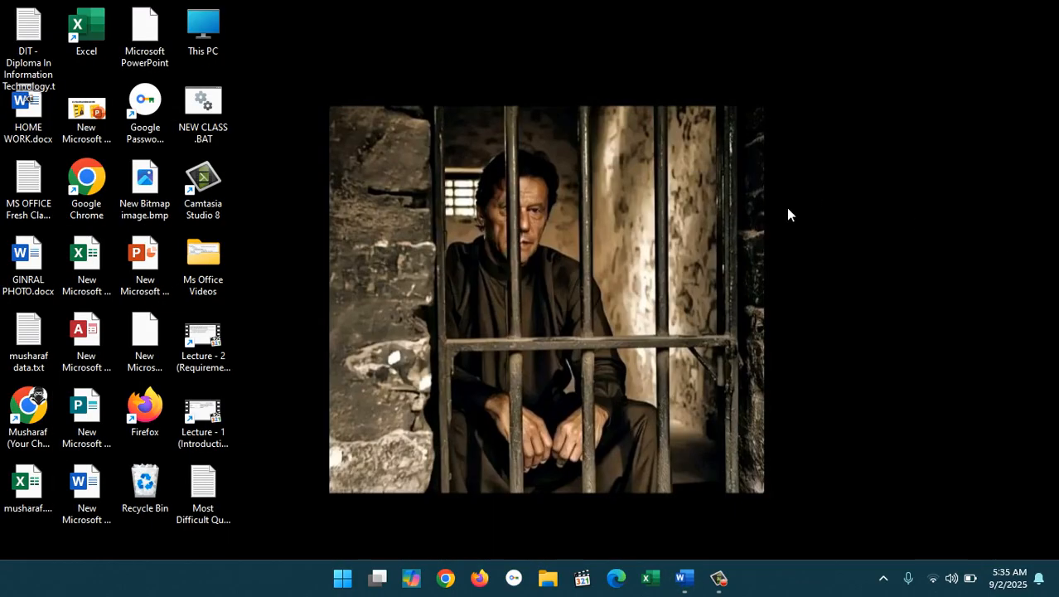
pyautogui.rightClick(446, 63)
pyautogui.click(515, 133)
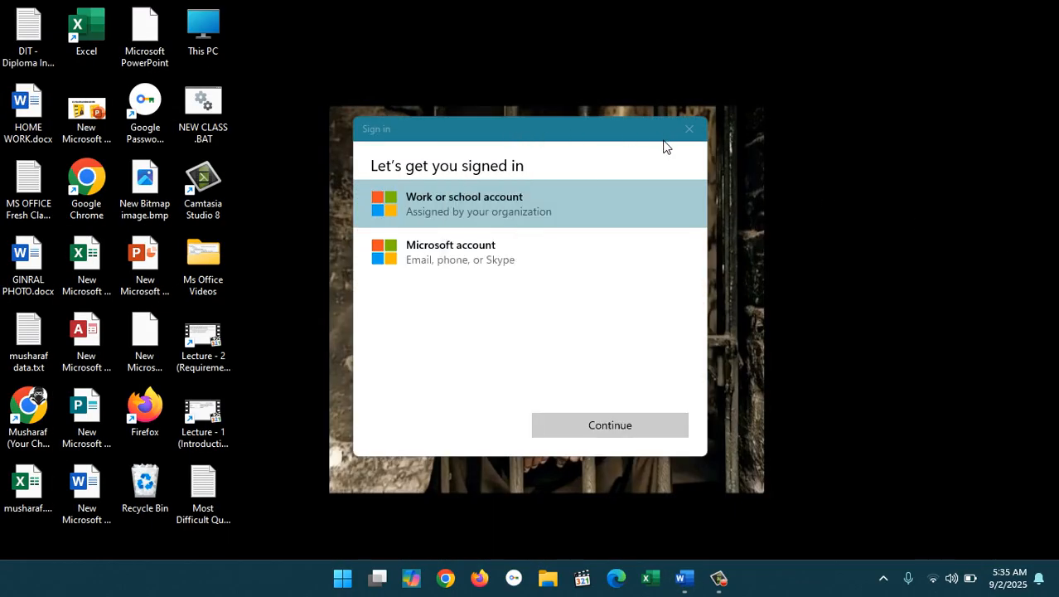
pyautogui.click(684, 133)
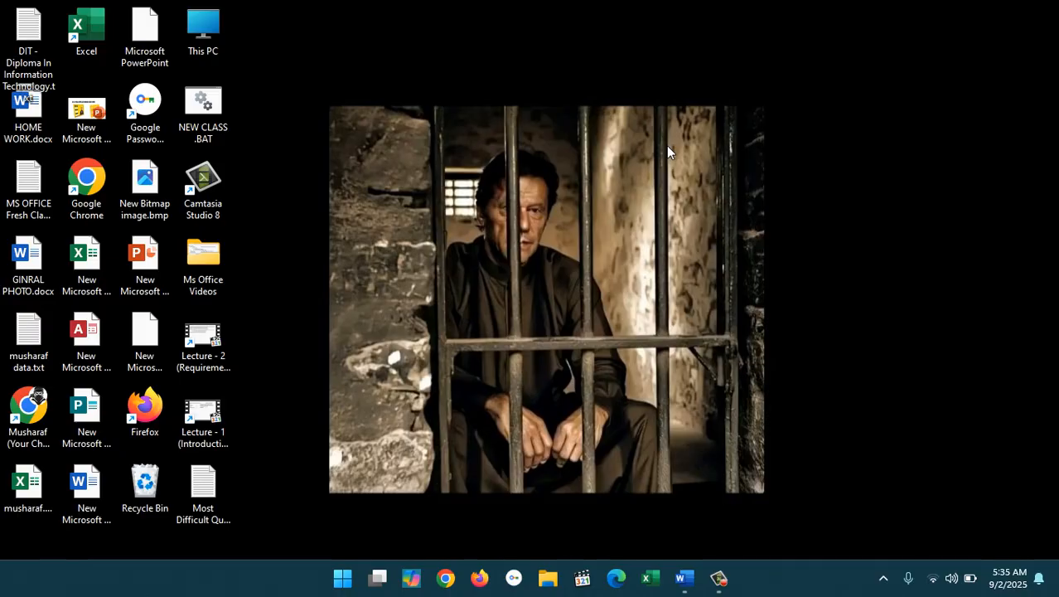